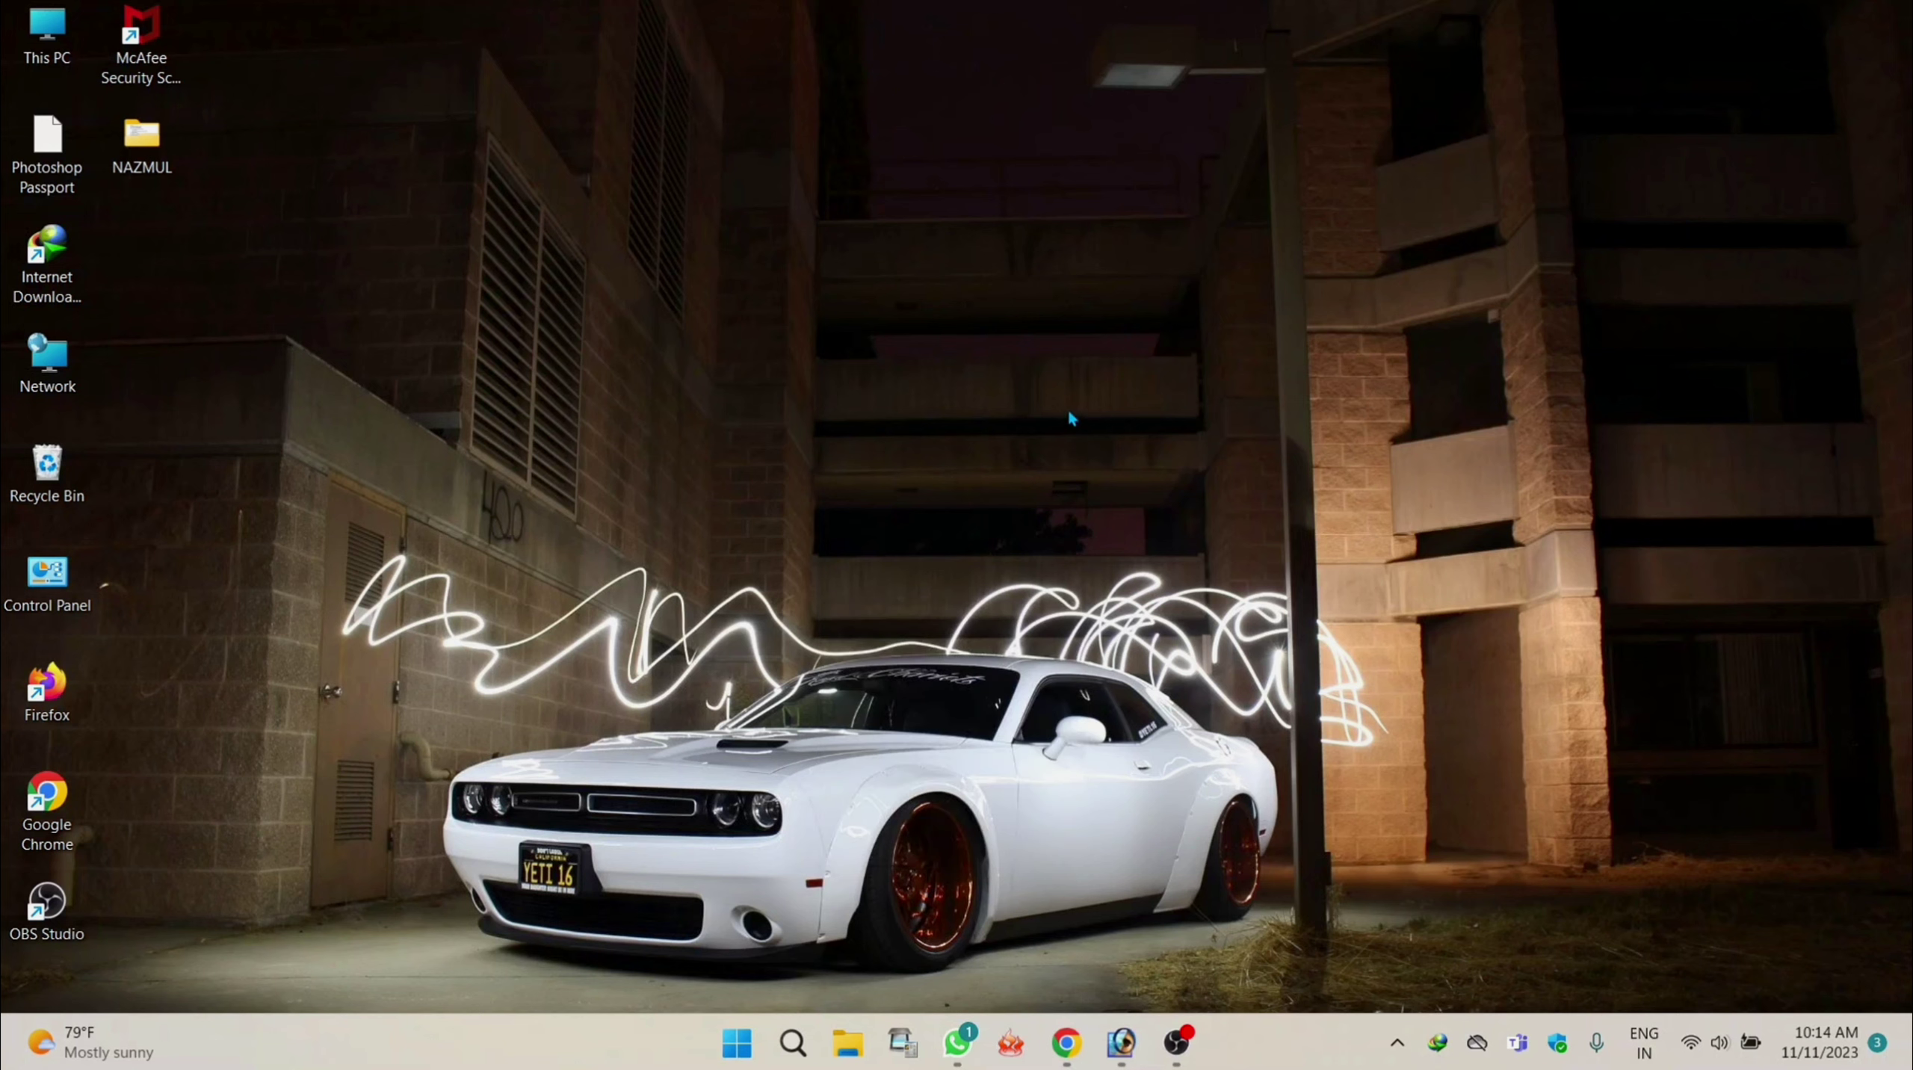
# Step: Bring up Chrome and switch to the Parivahan Sewa page
pyautogui.click(1066, 1042)
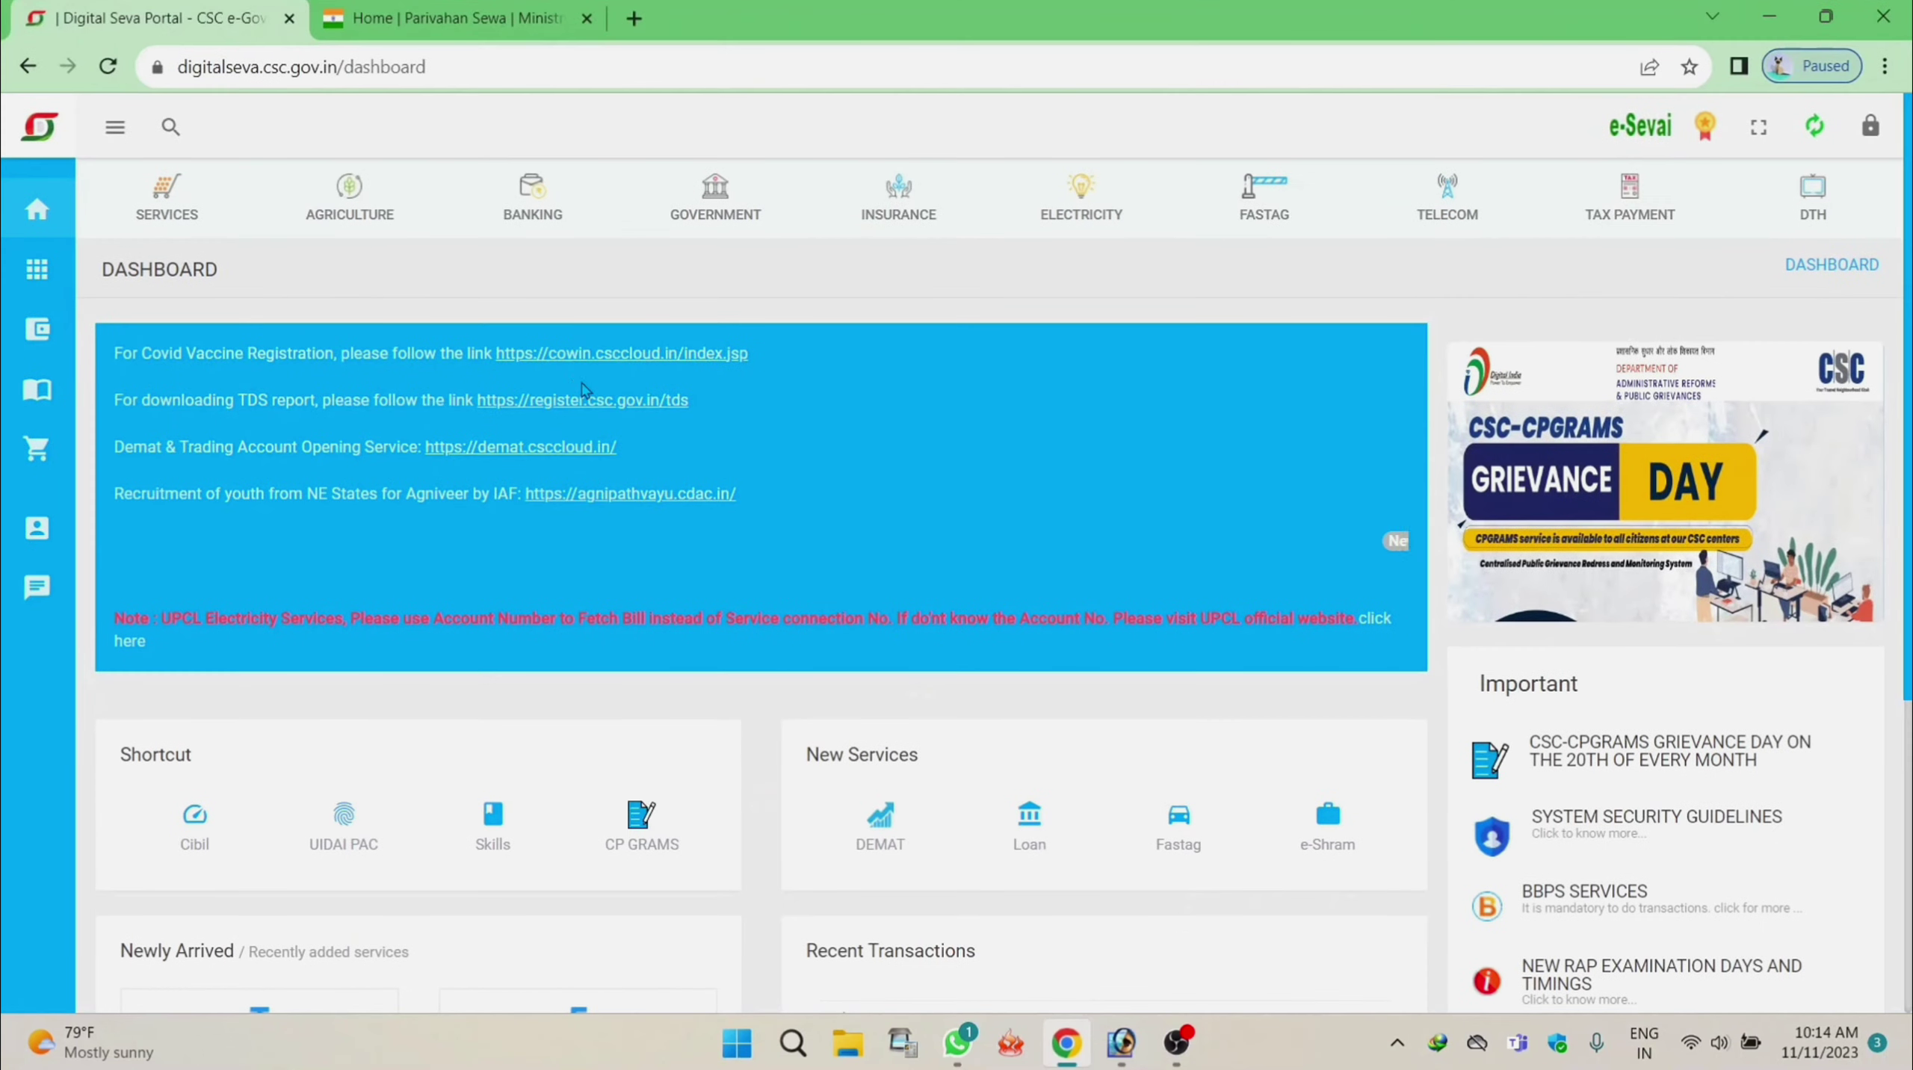
pyautogui.click(459, 16)
pyautogui.scroll(5, 743, 507)
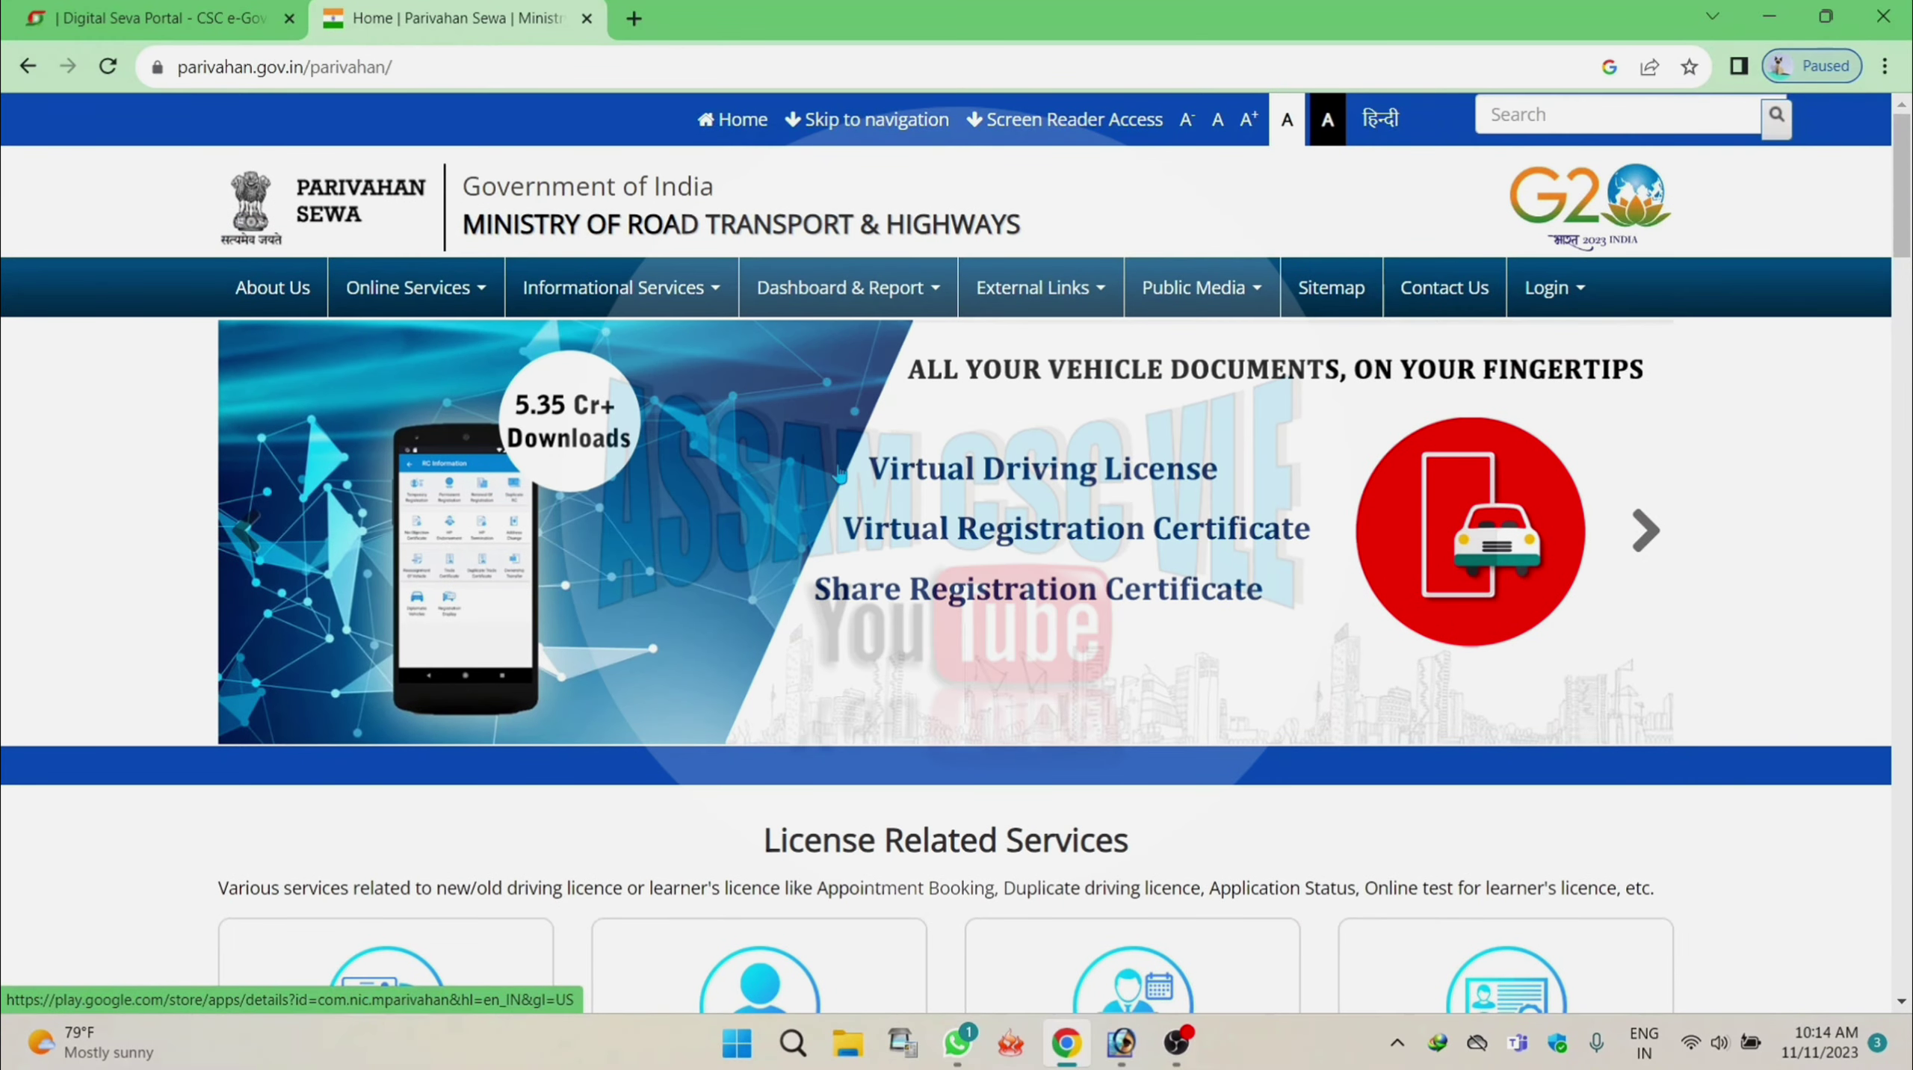
# Step: Go to Online Services > Vehicle Related Services and select Assam as the state
pyautogui.click(408, 288)
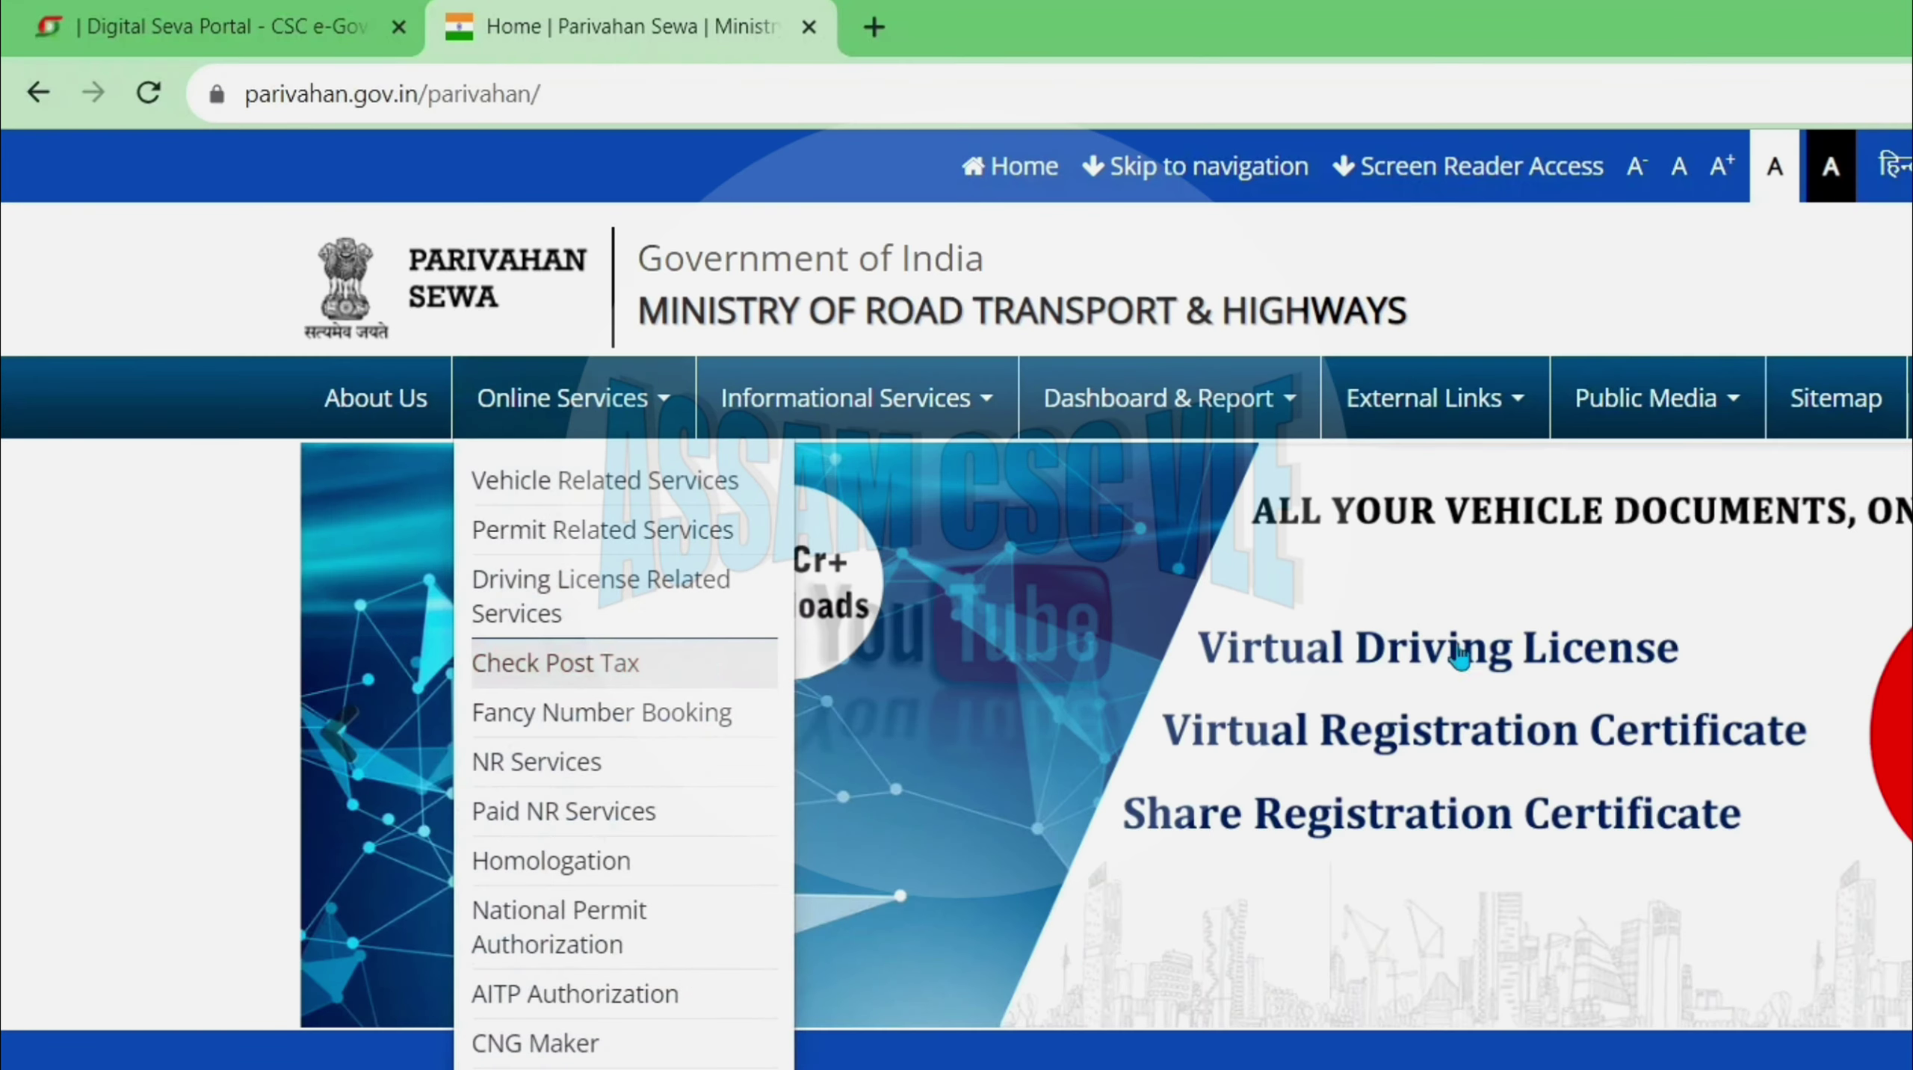
pyautogui.click(1460, 656)
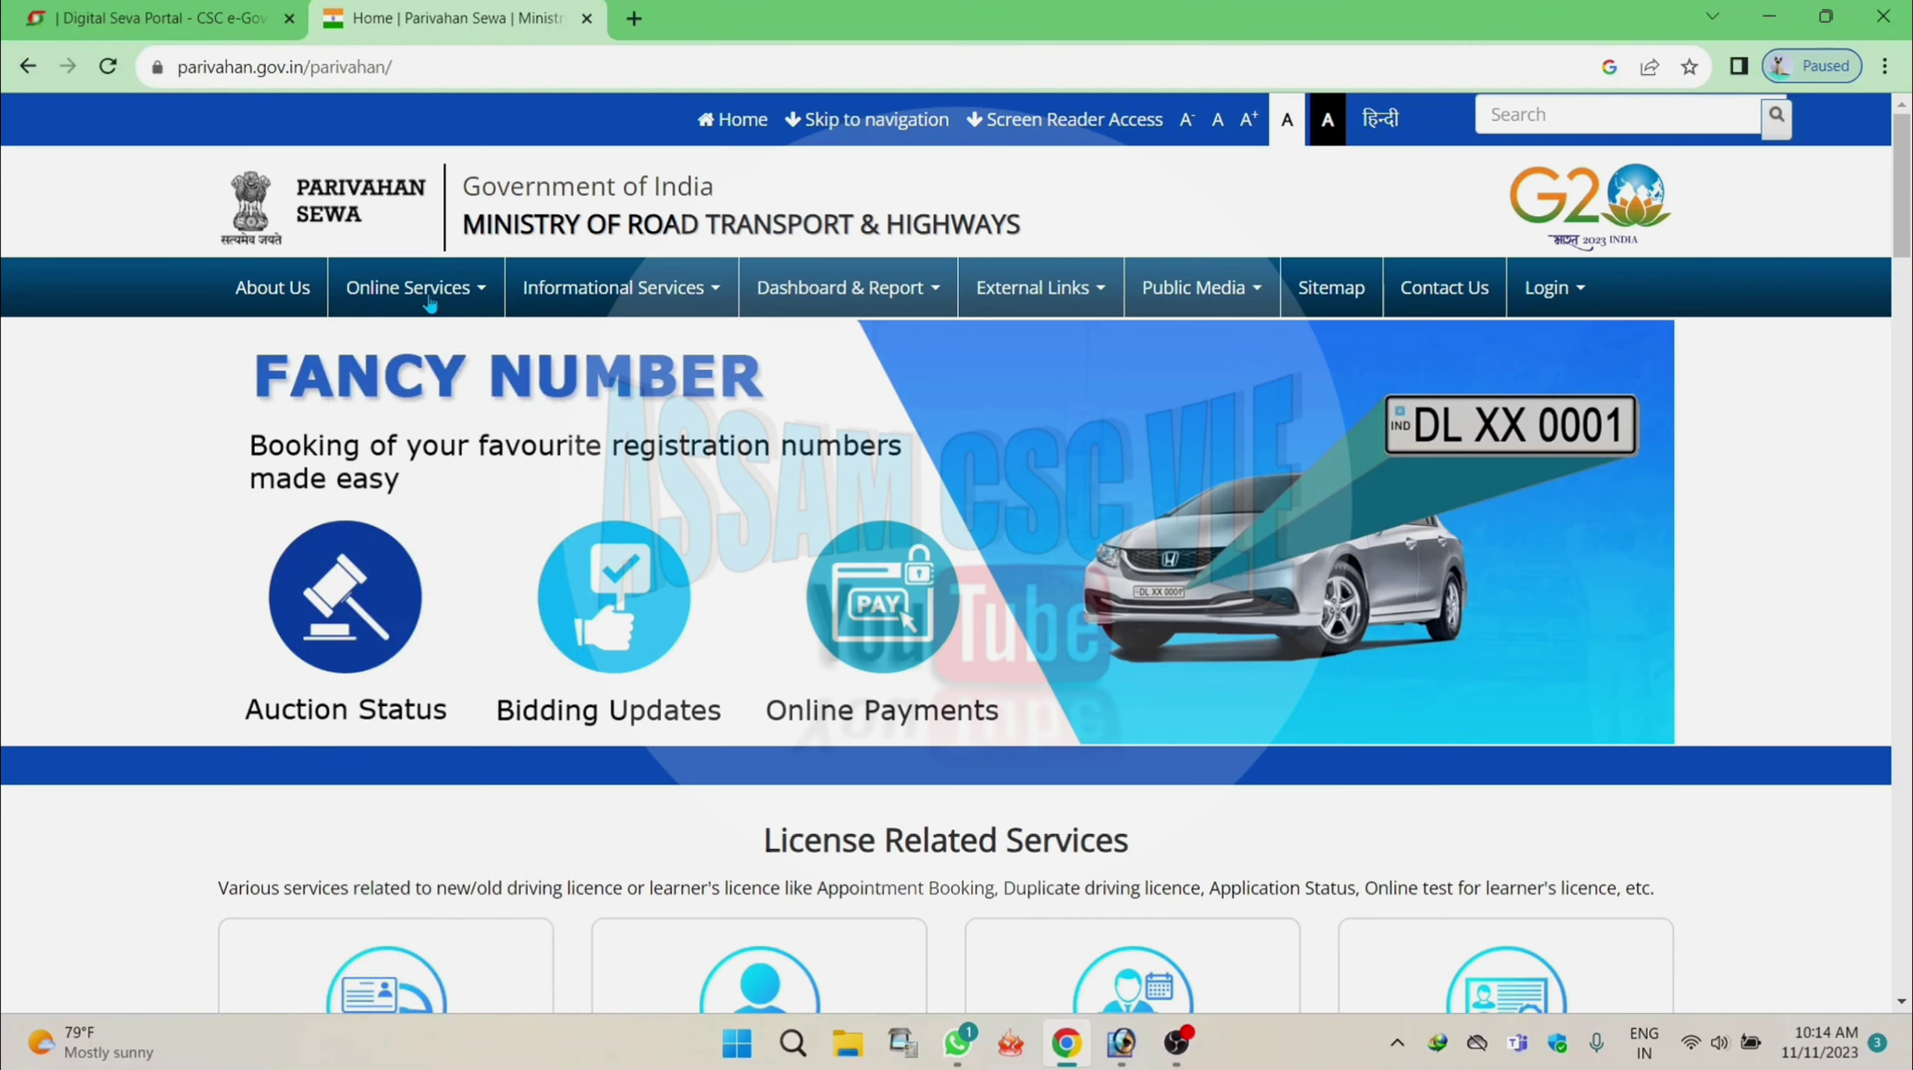
pyautogui.click(592, 419)
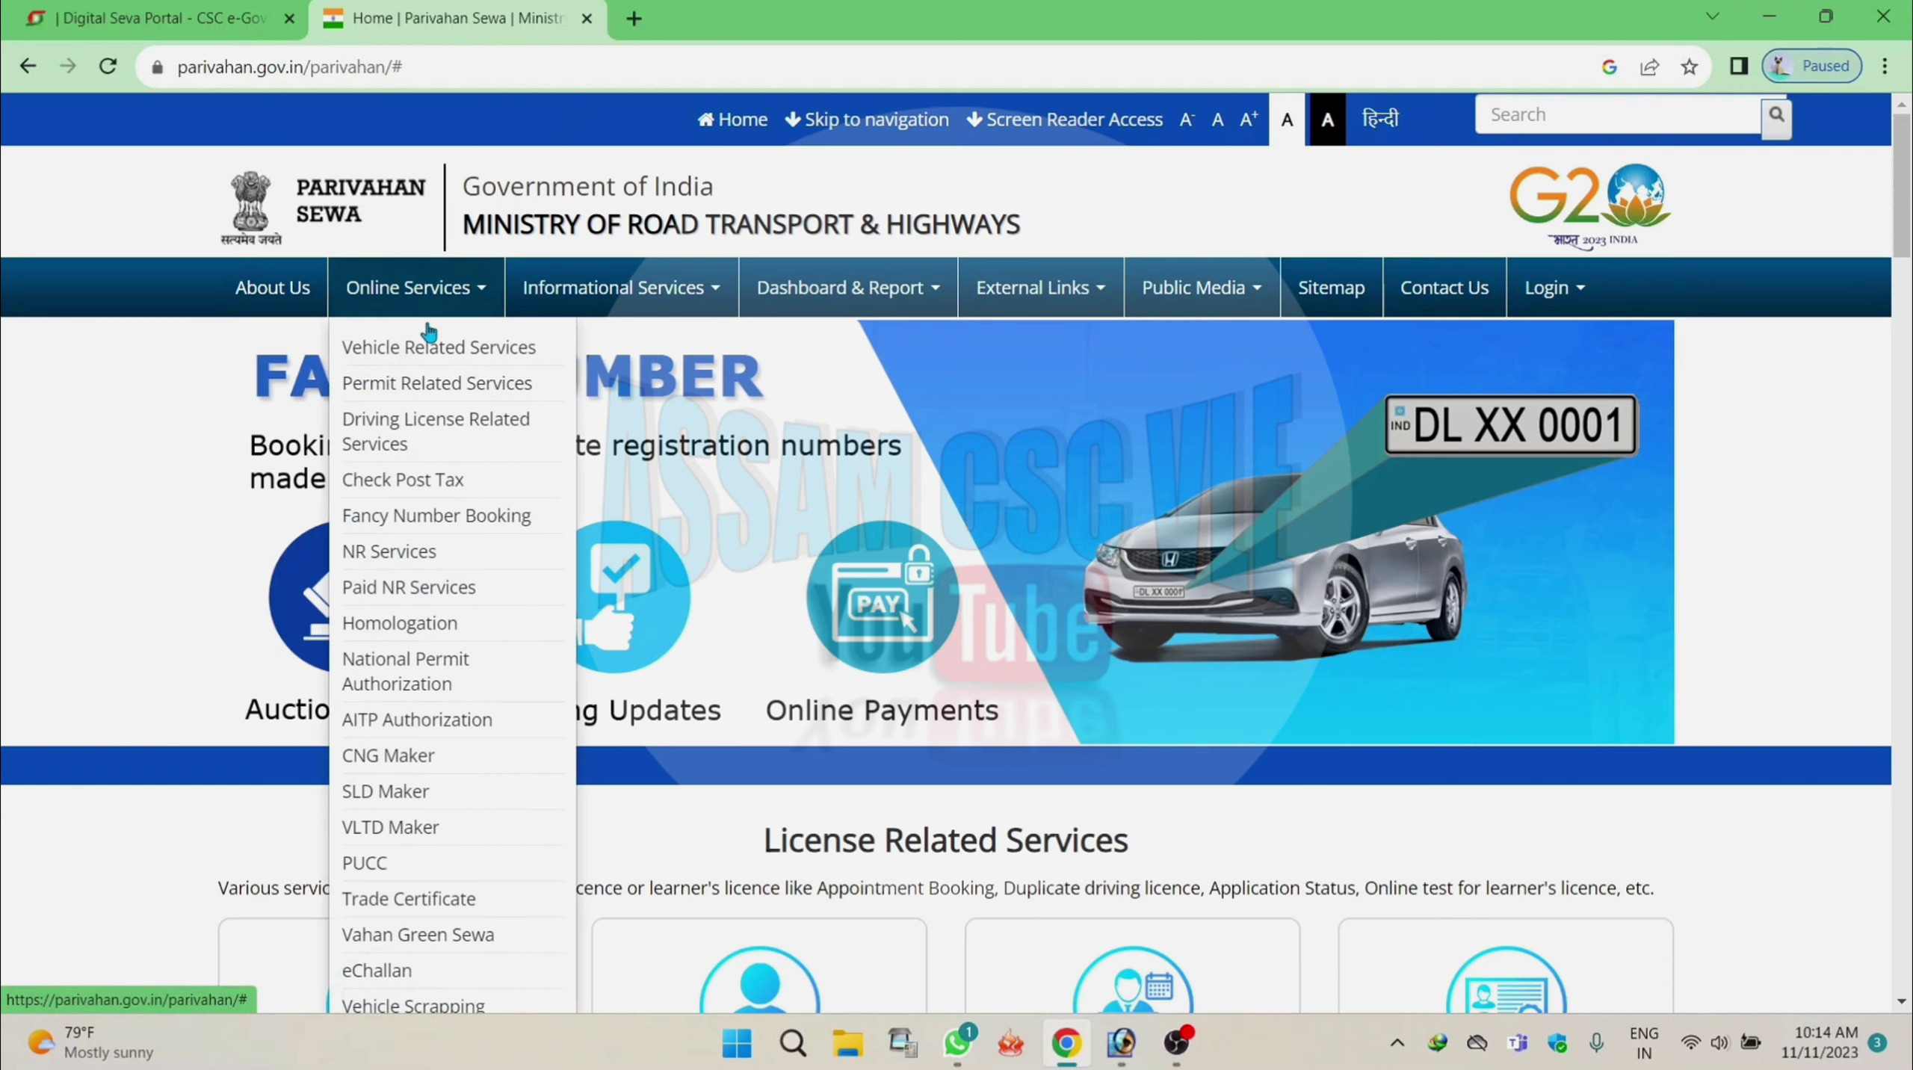
pyautogui.click(411, 353)
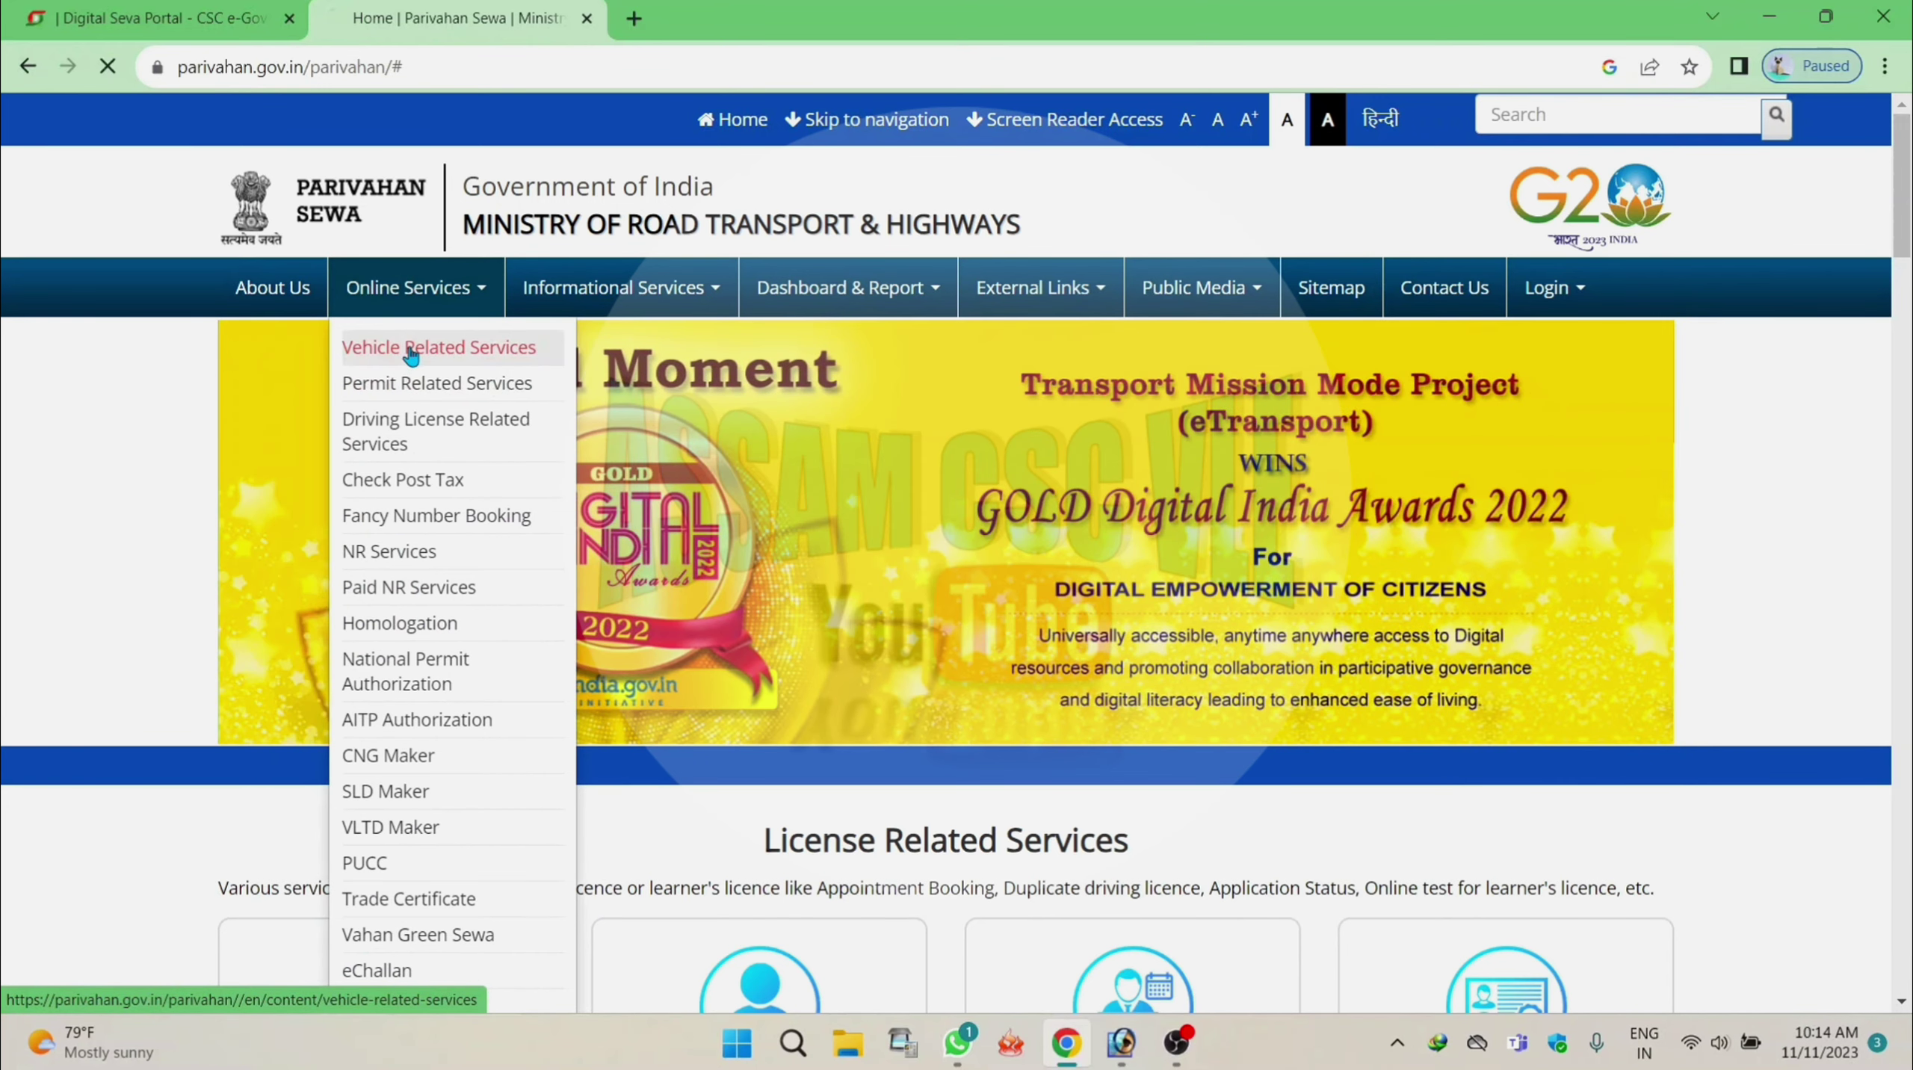
pyautogui.click(758, 457)
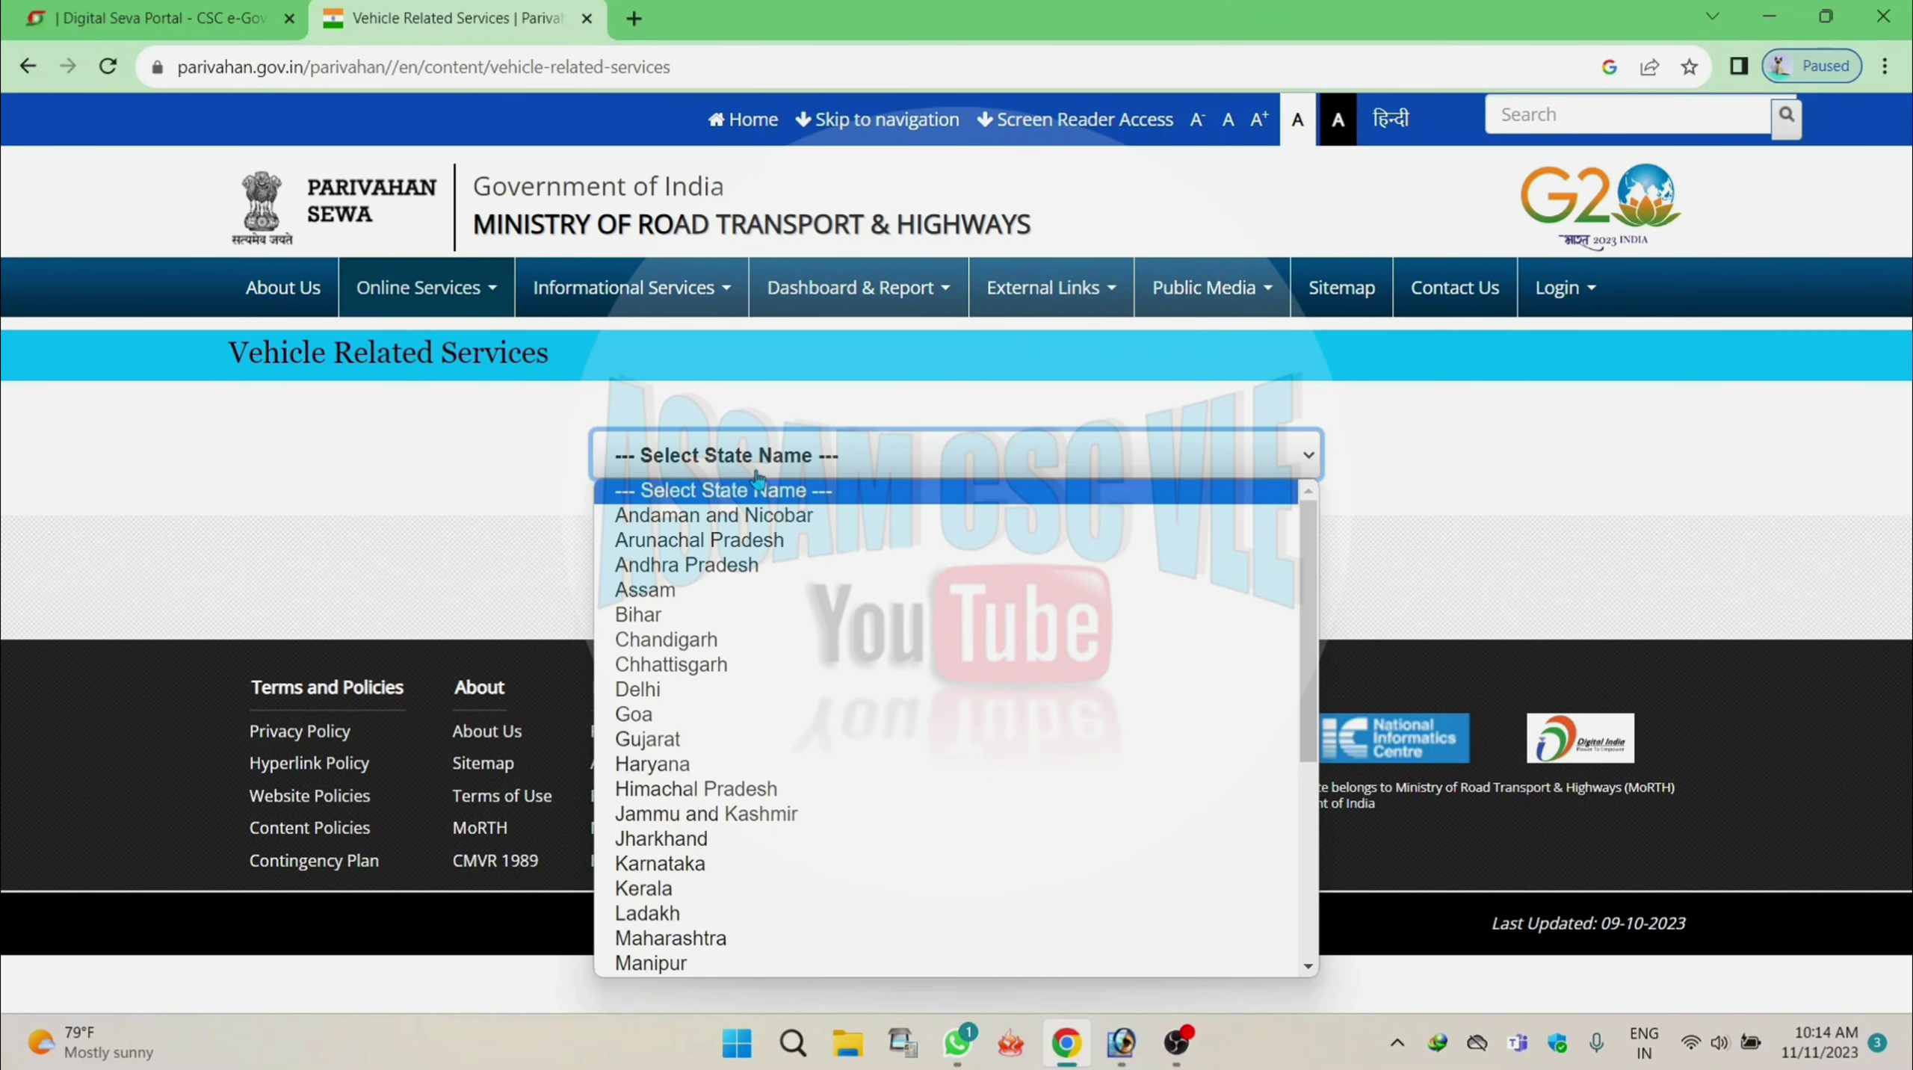
pyautogui.click(731, 584)
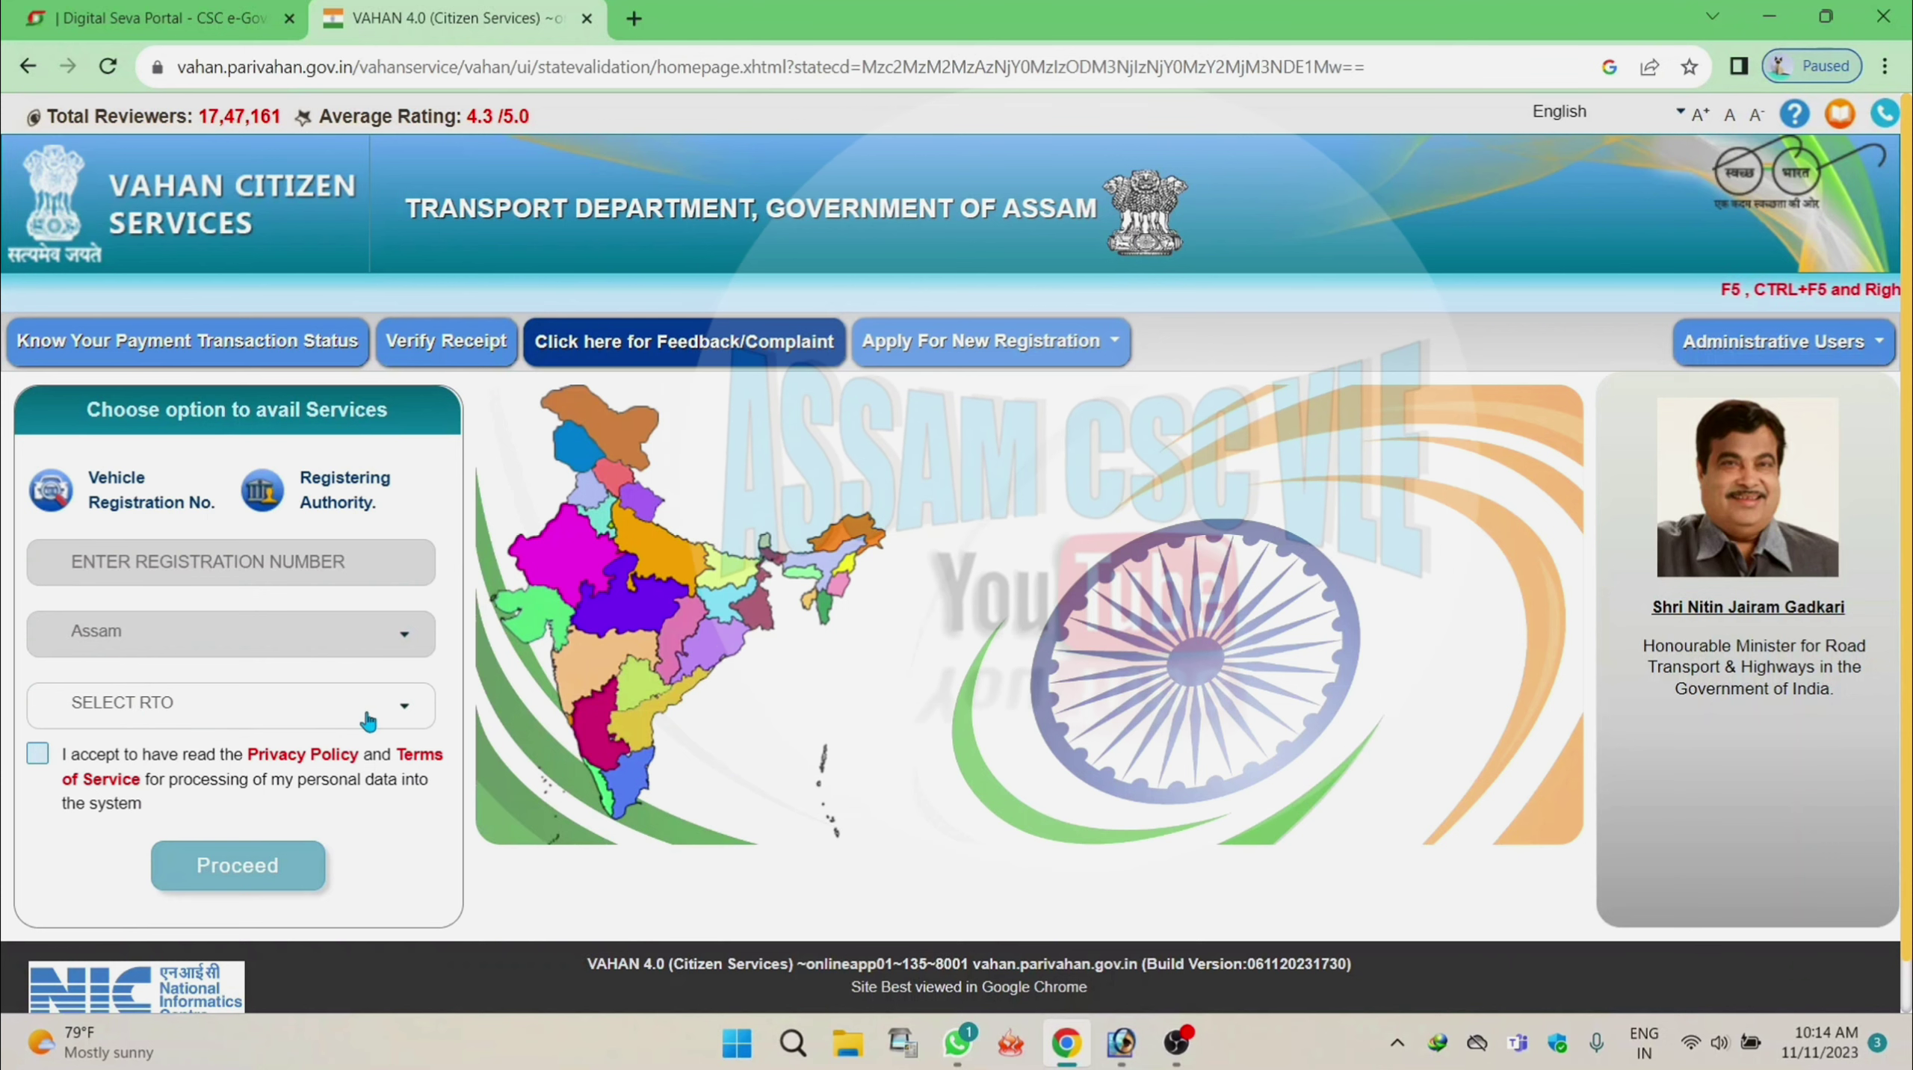
# Step: Choose KOKRAJHAR (AS16) as the RTO, accept the privacy terms, and proceed past the notice
pyautogui.click(403, 713)
pyautogui.write('kok')
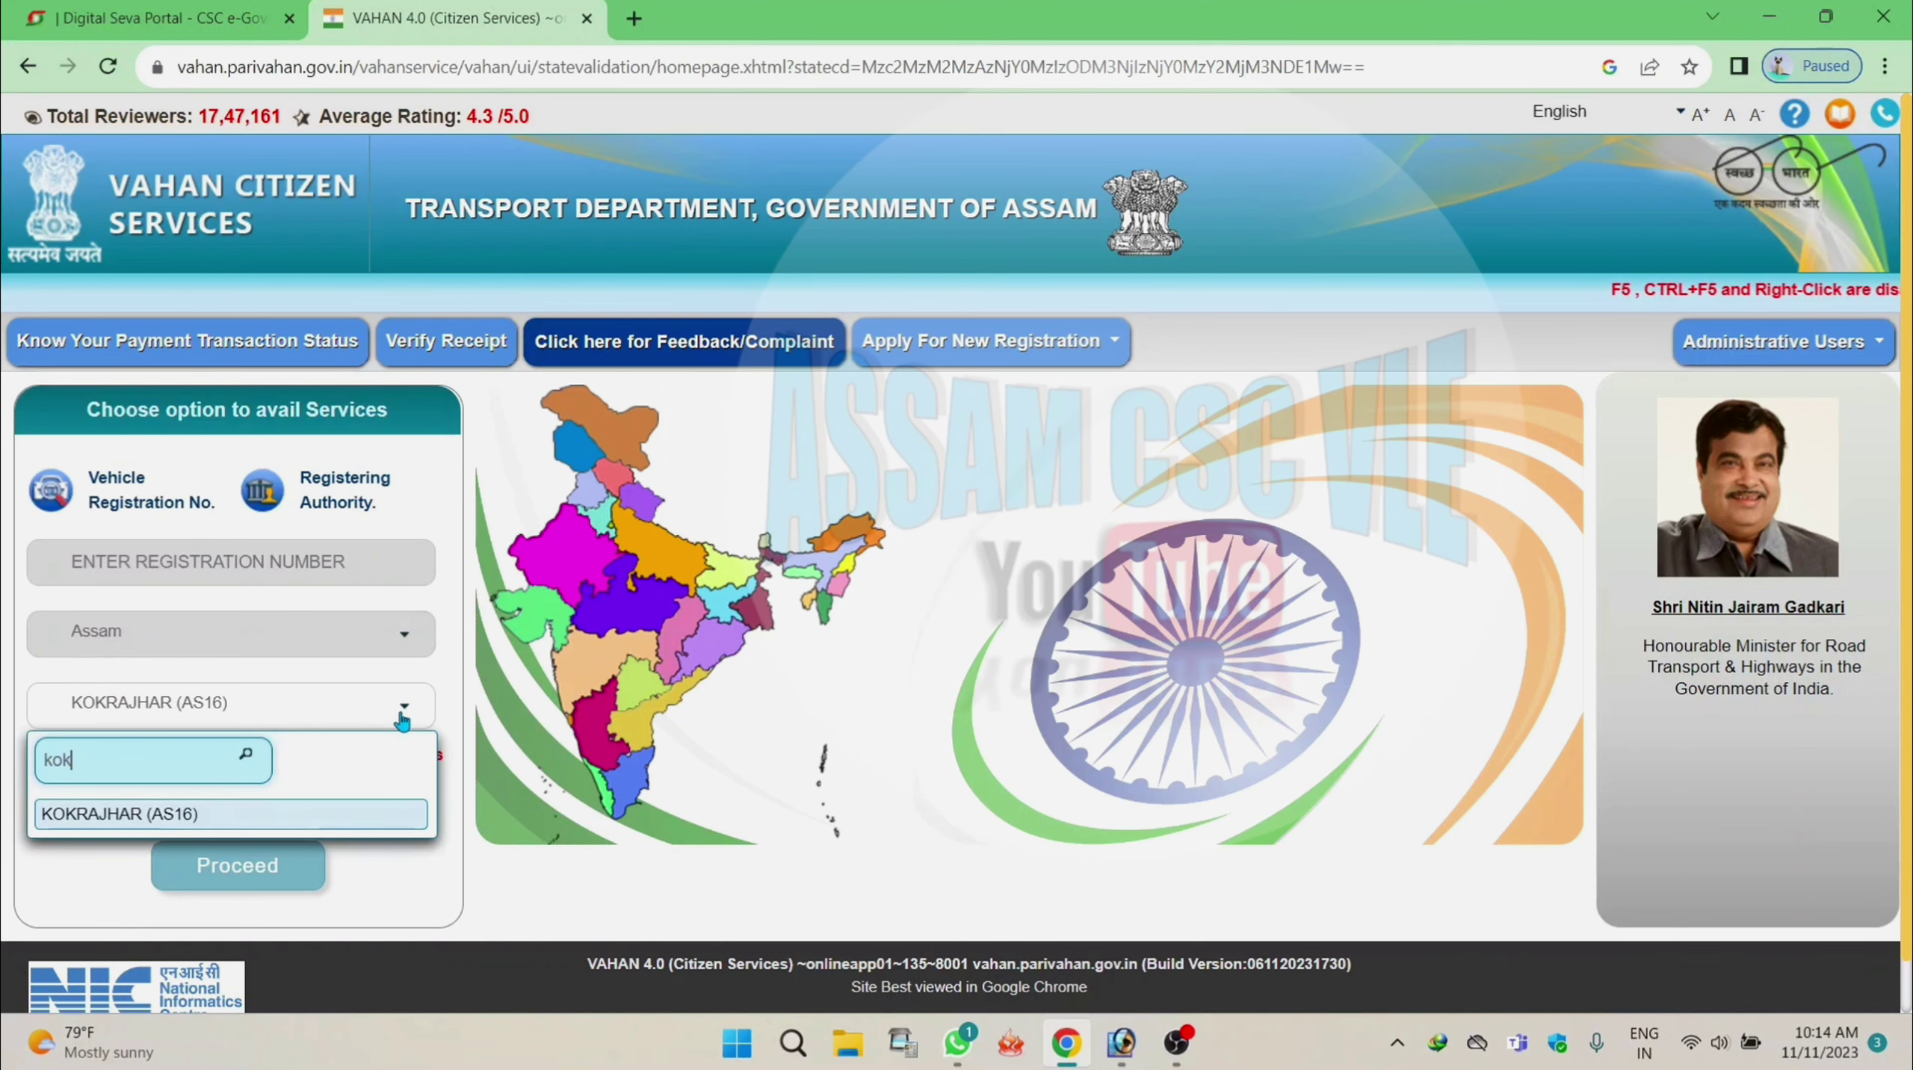
pyautogui.press('Return')
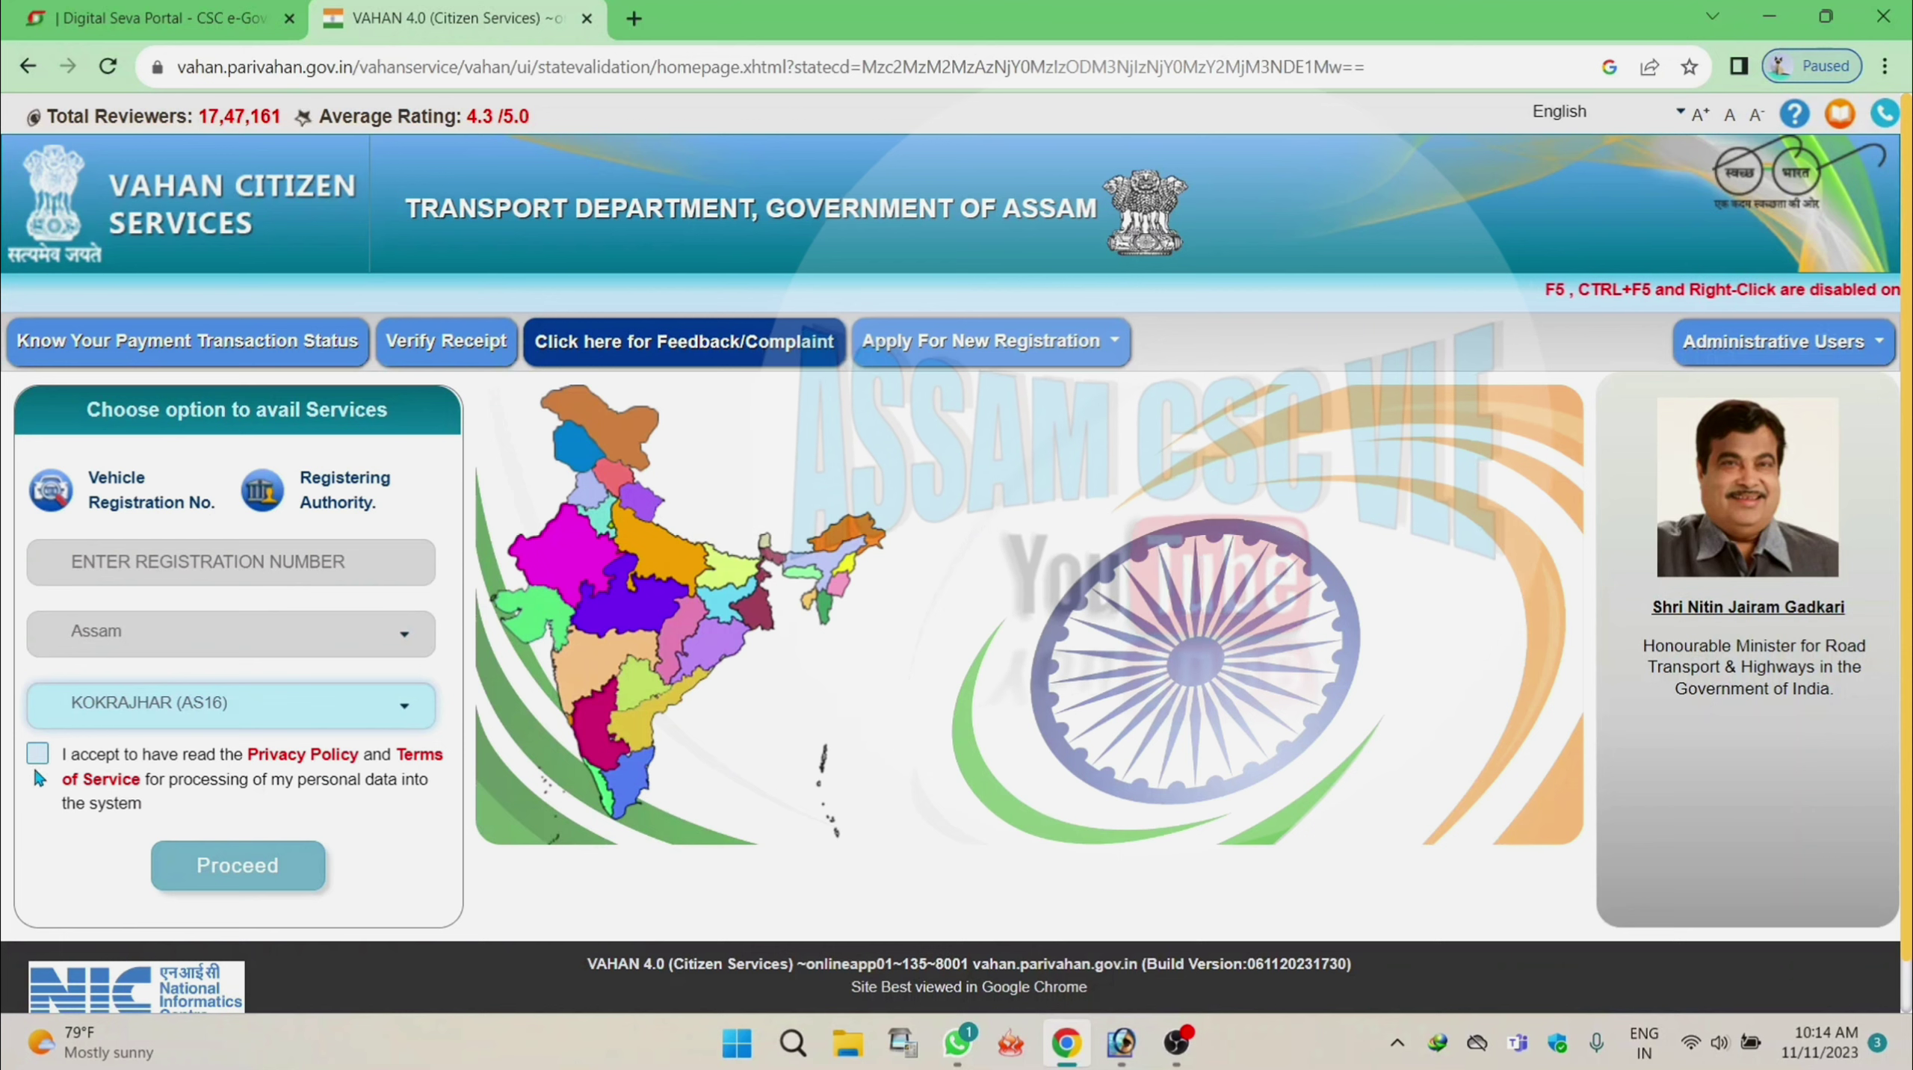
pyautogui.click(36, 756)
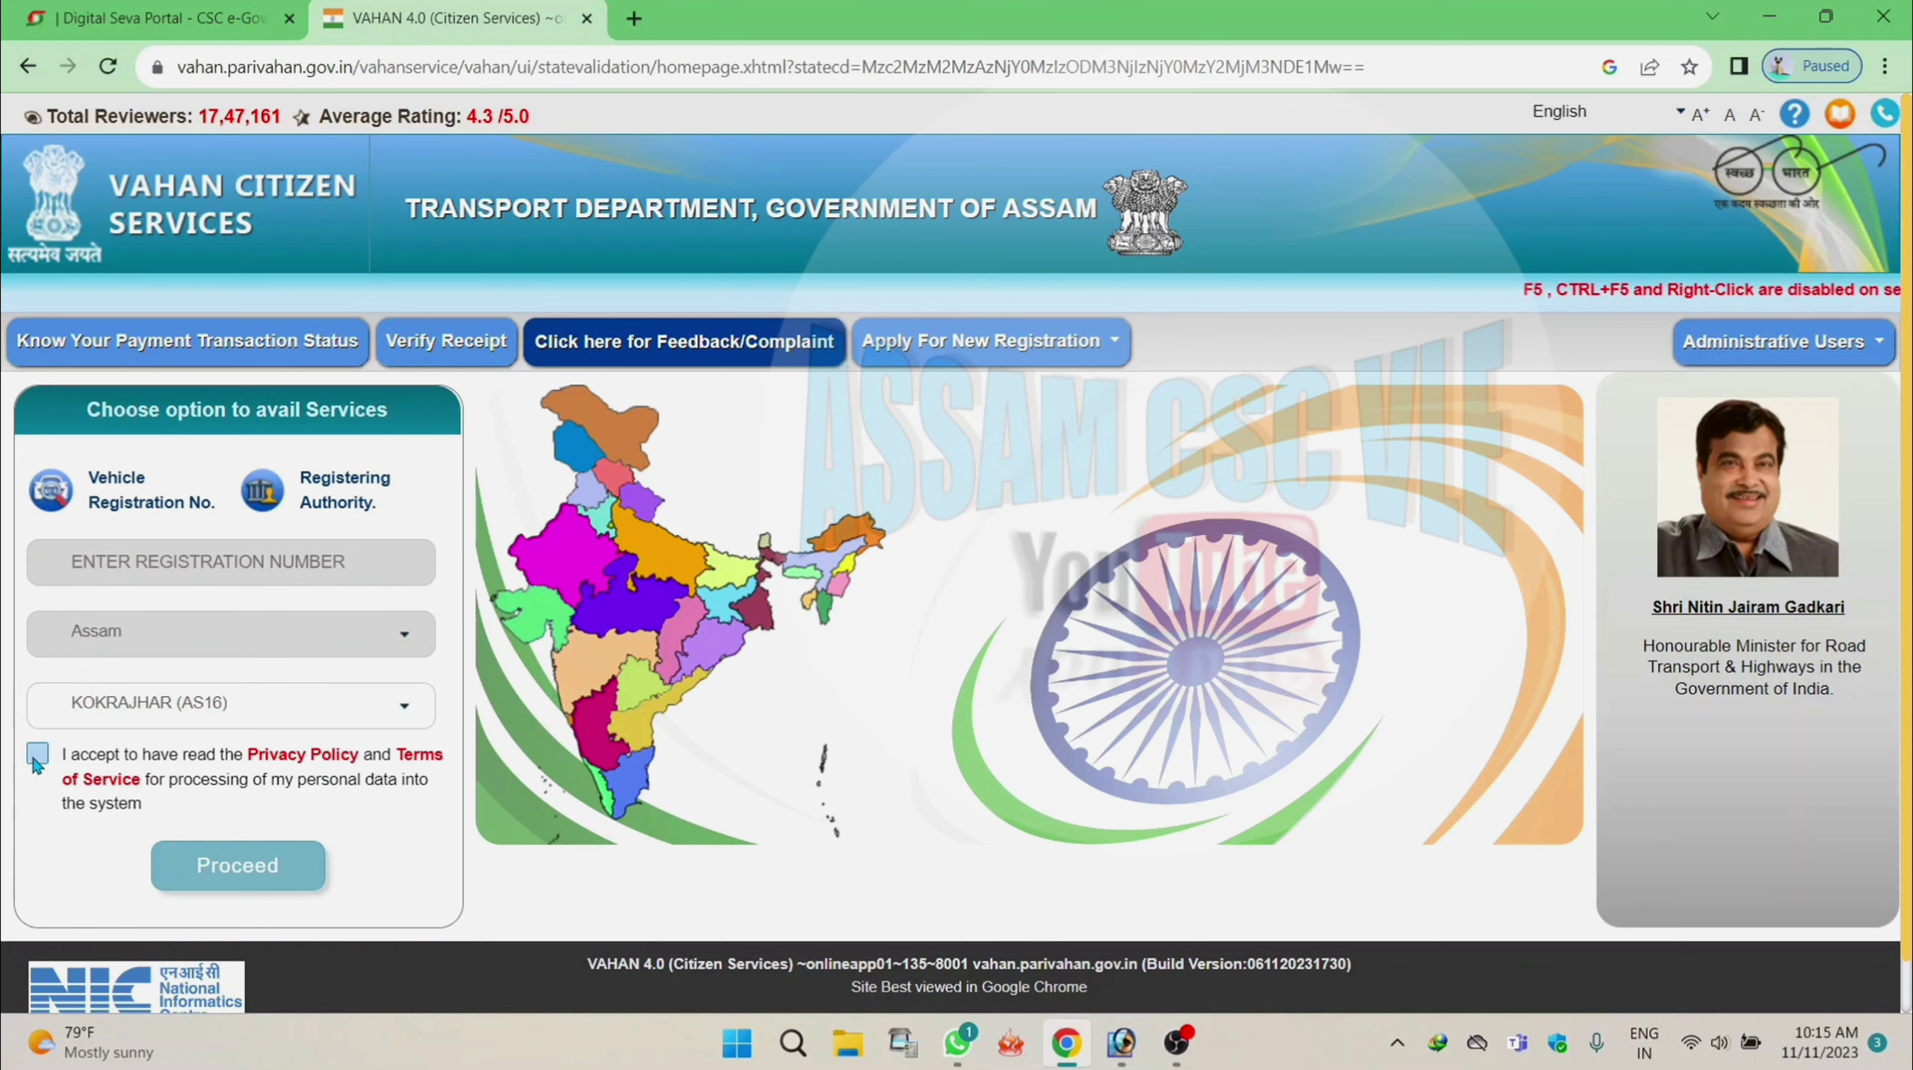
pyautogui.click(204, 868)
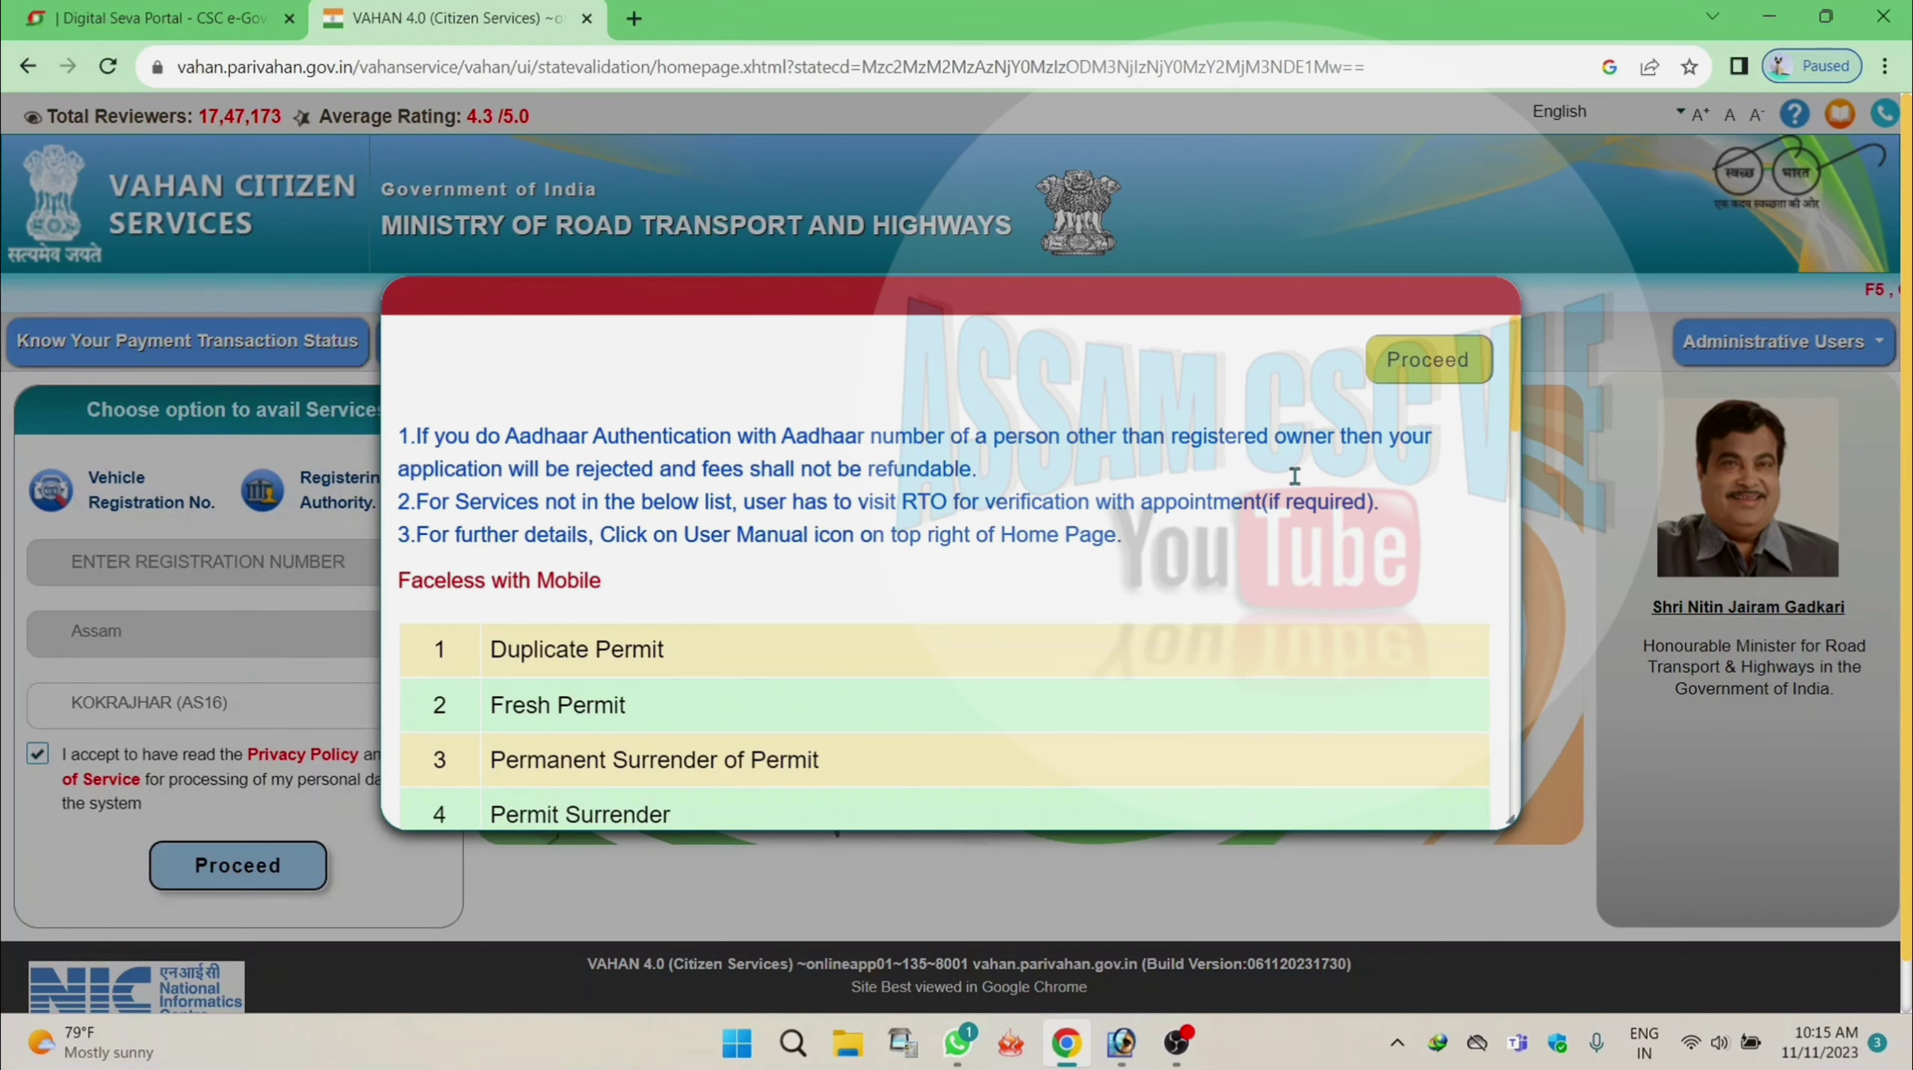
pyautogui.click(1412, 368)
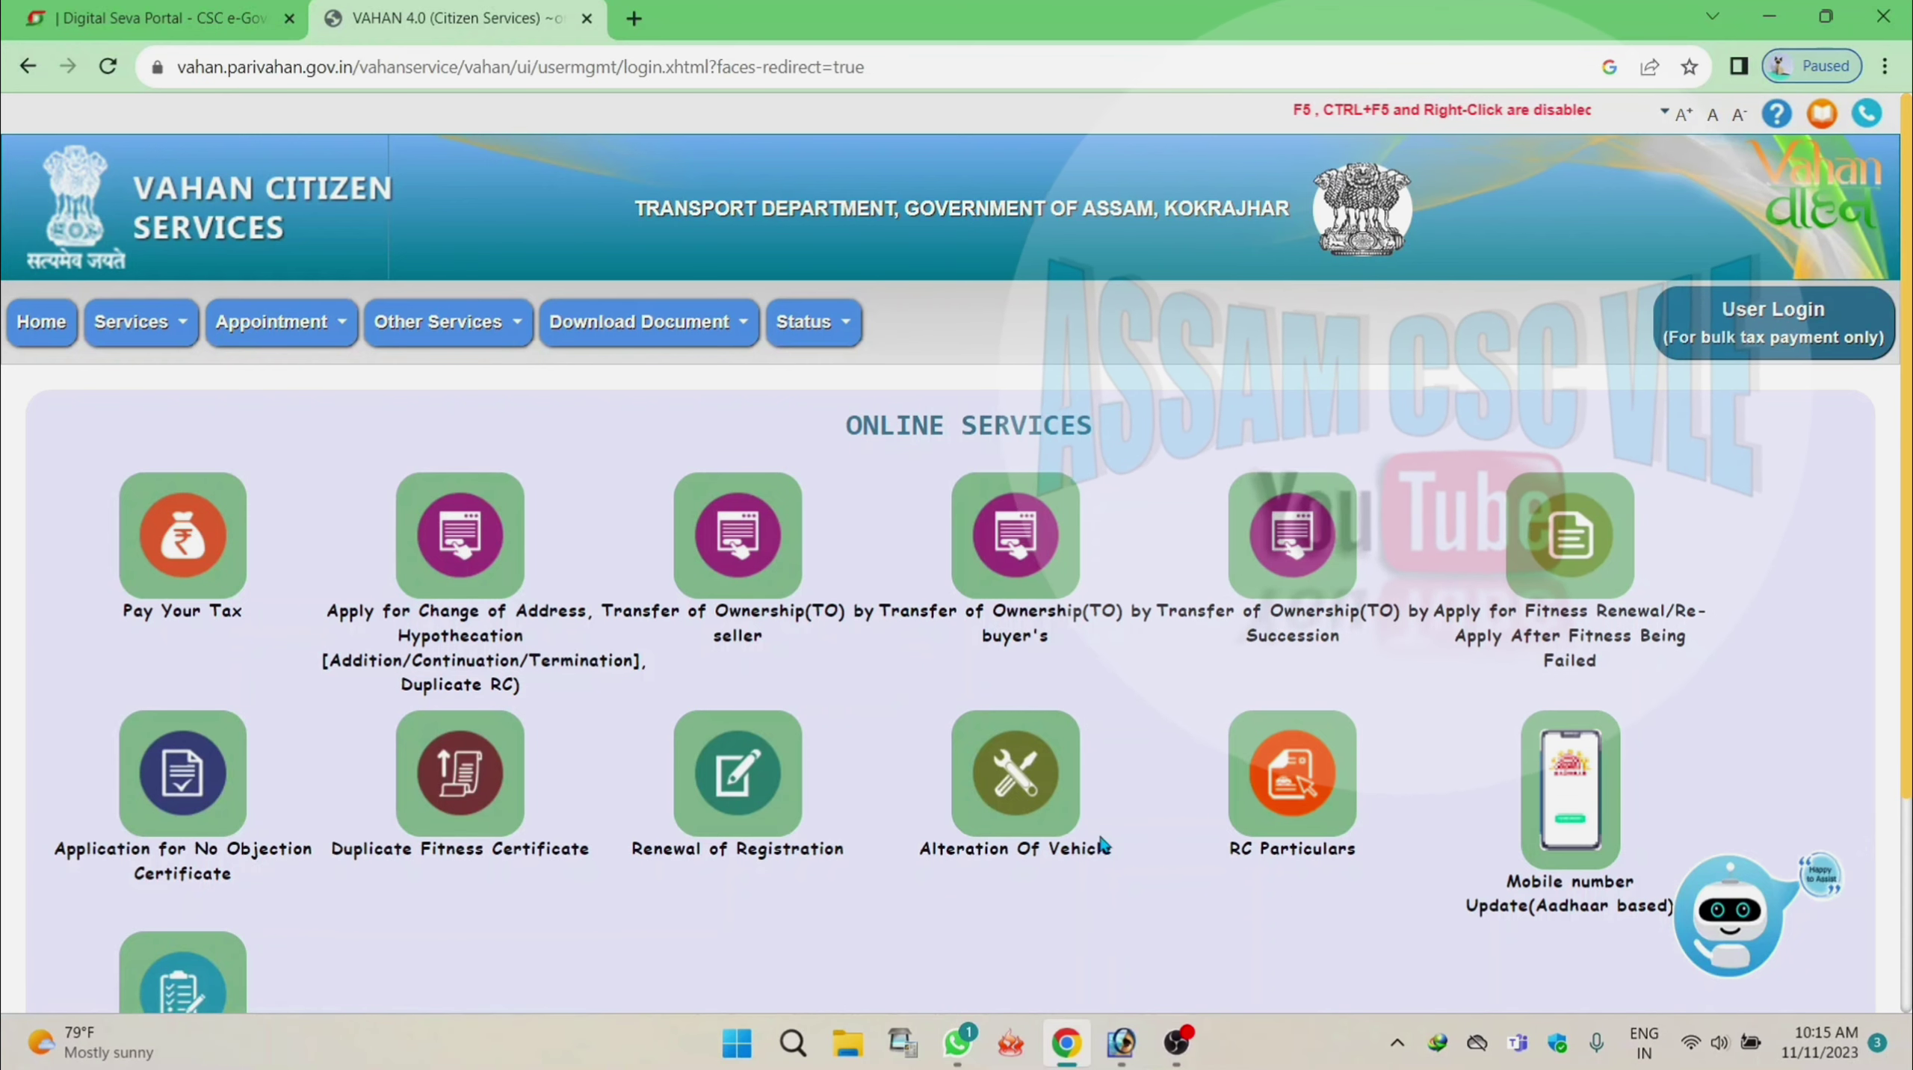
# Step: Start an Application for Self Backlog under Additional Services with RTO KOKRAJHAR(16) submitted
pyautogui.click(271, 322)
pyautogui.click(138, 339)
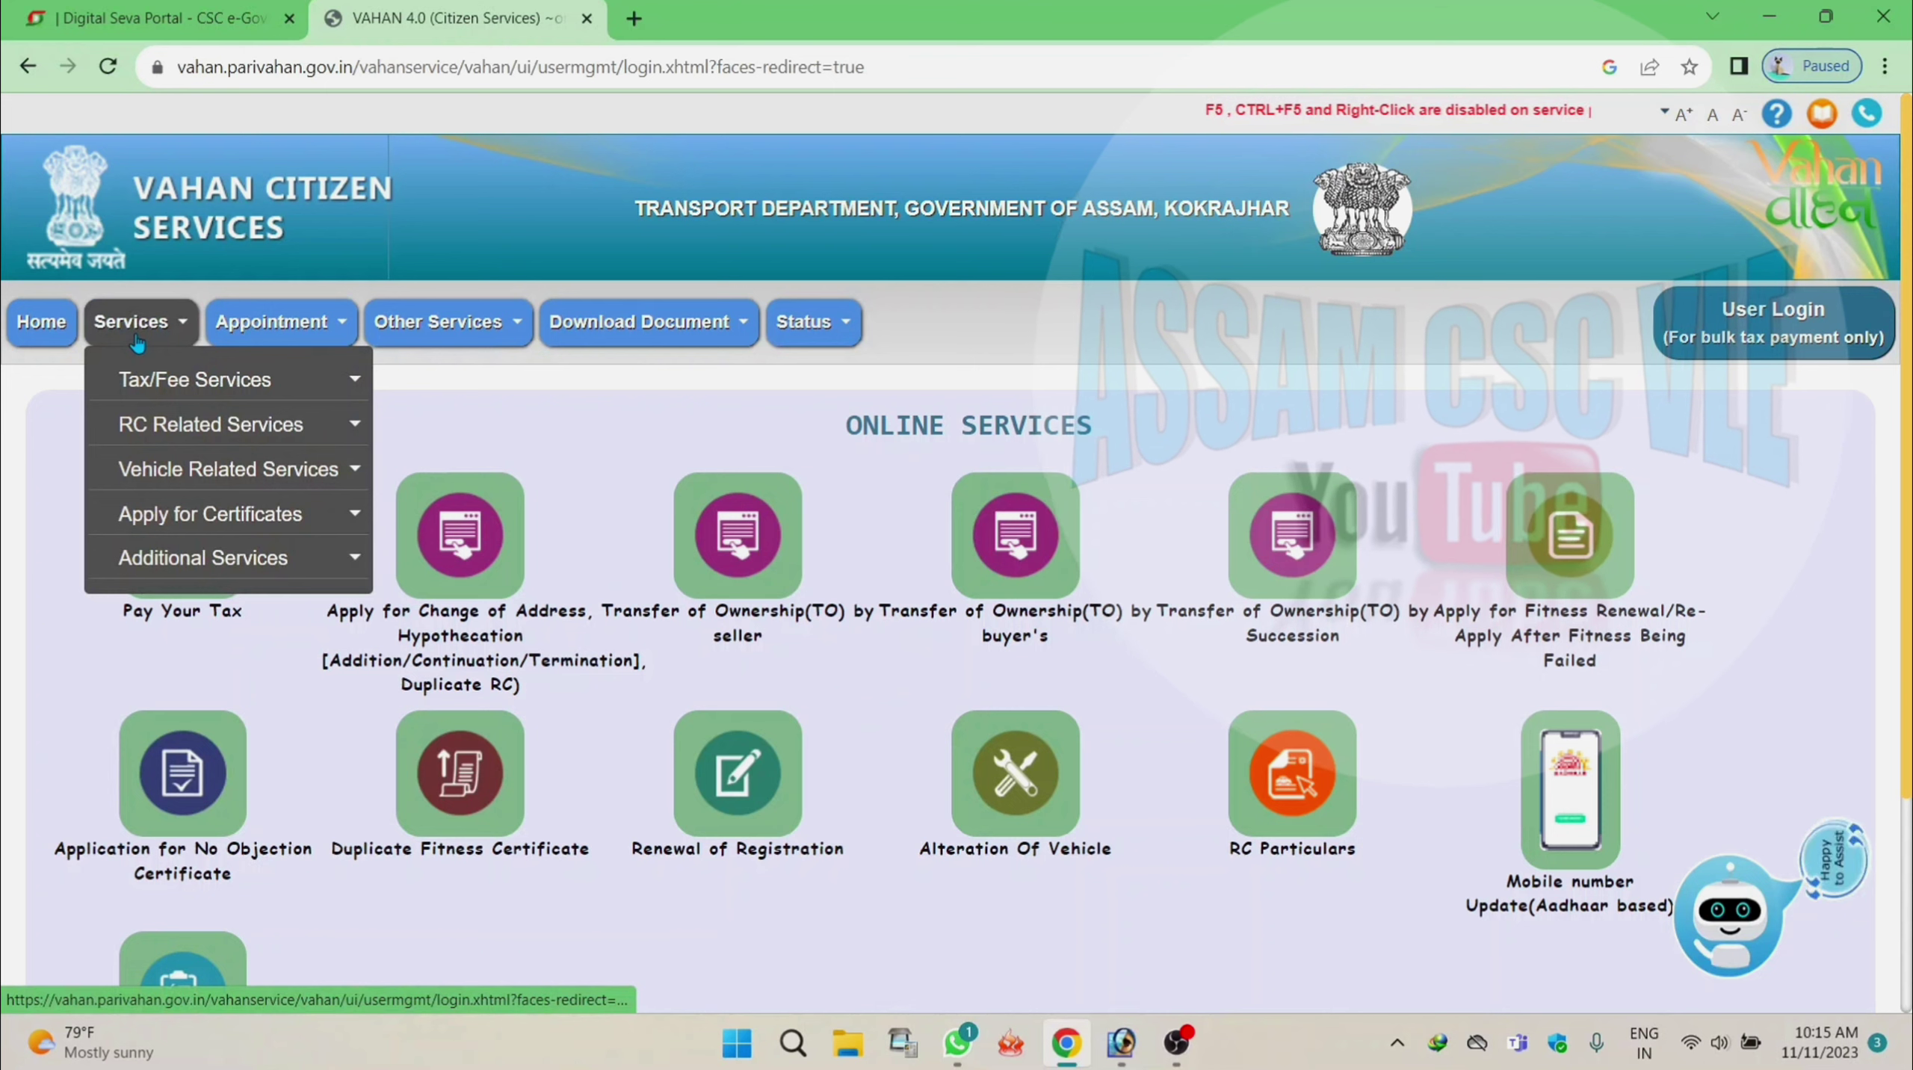
pyautogui.moveTo(218, 561)
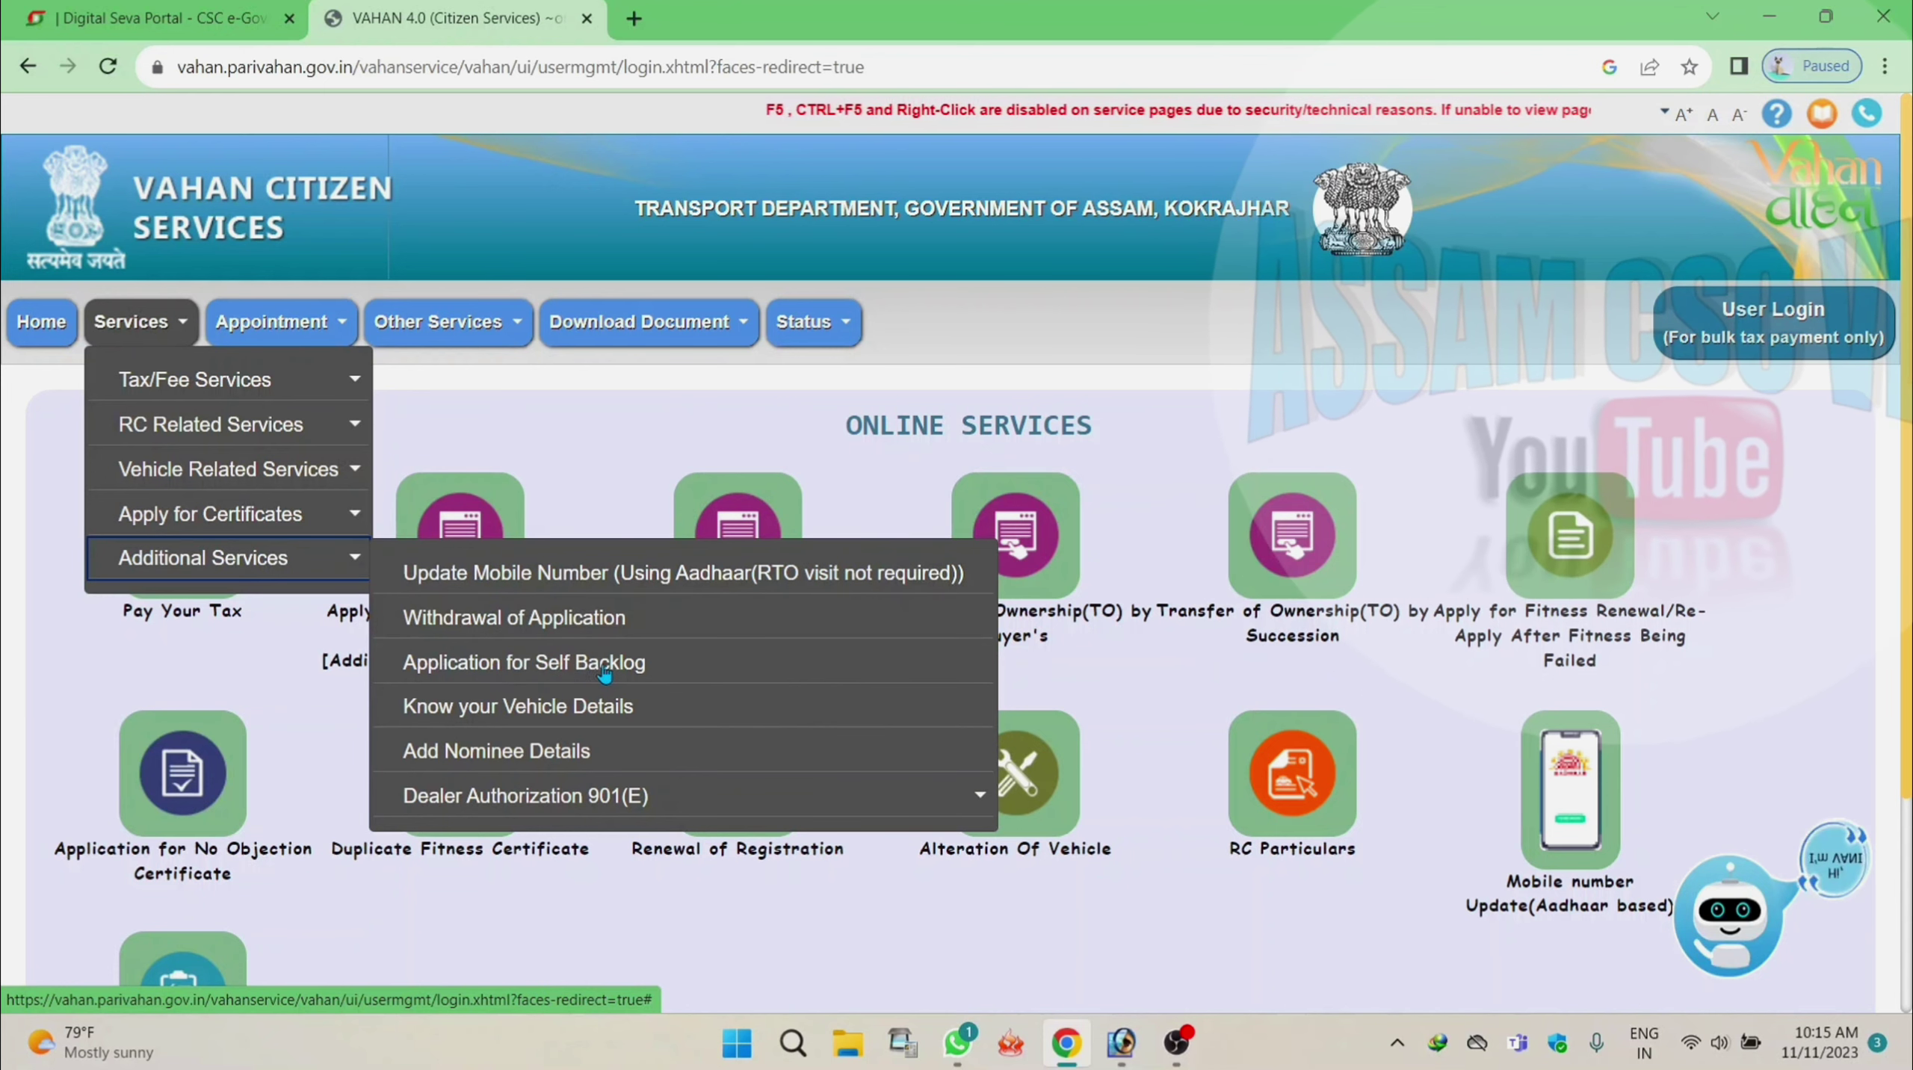
pyautogui.click(561, 663)
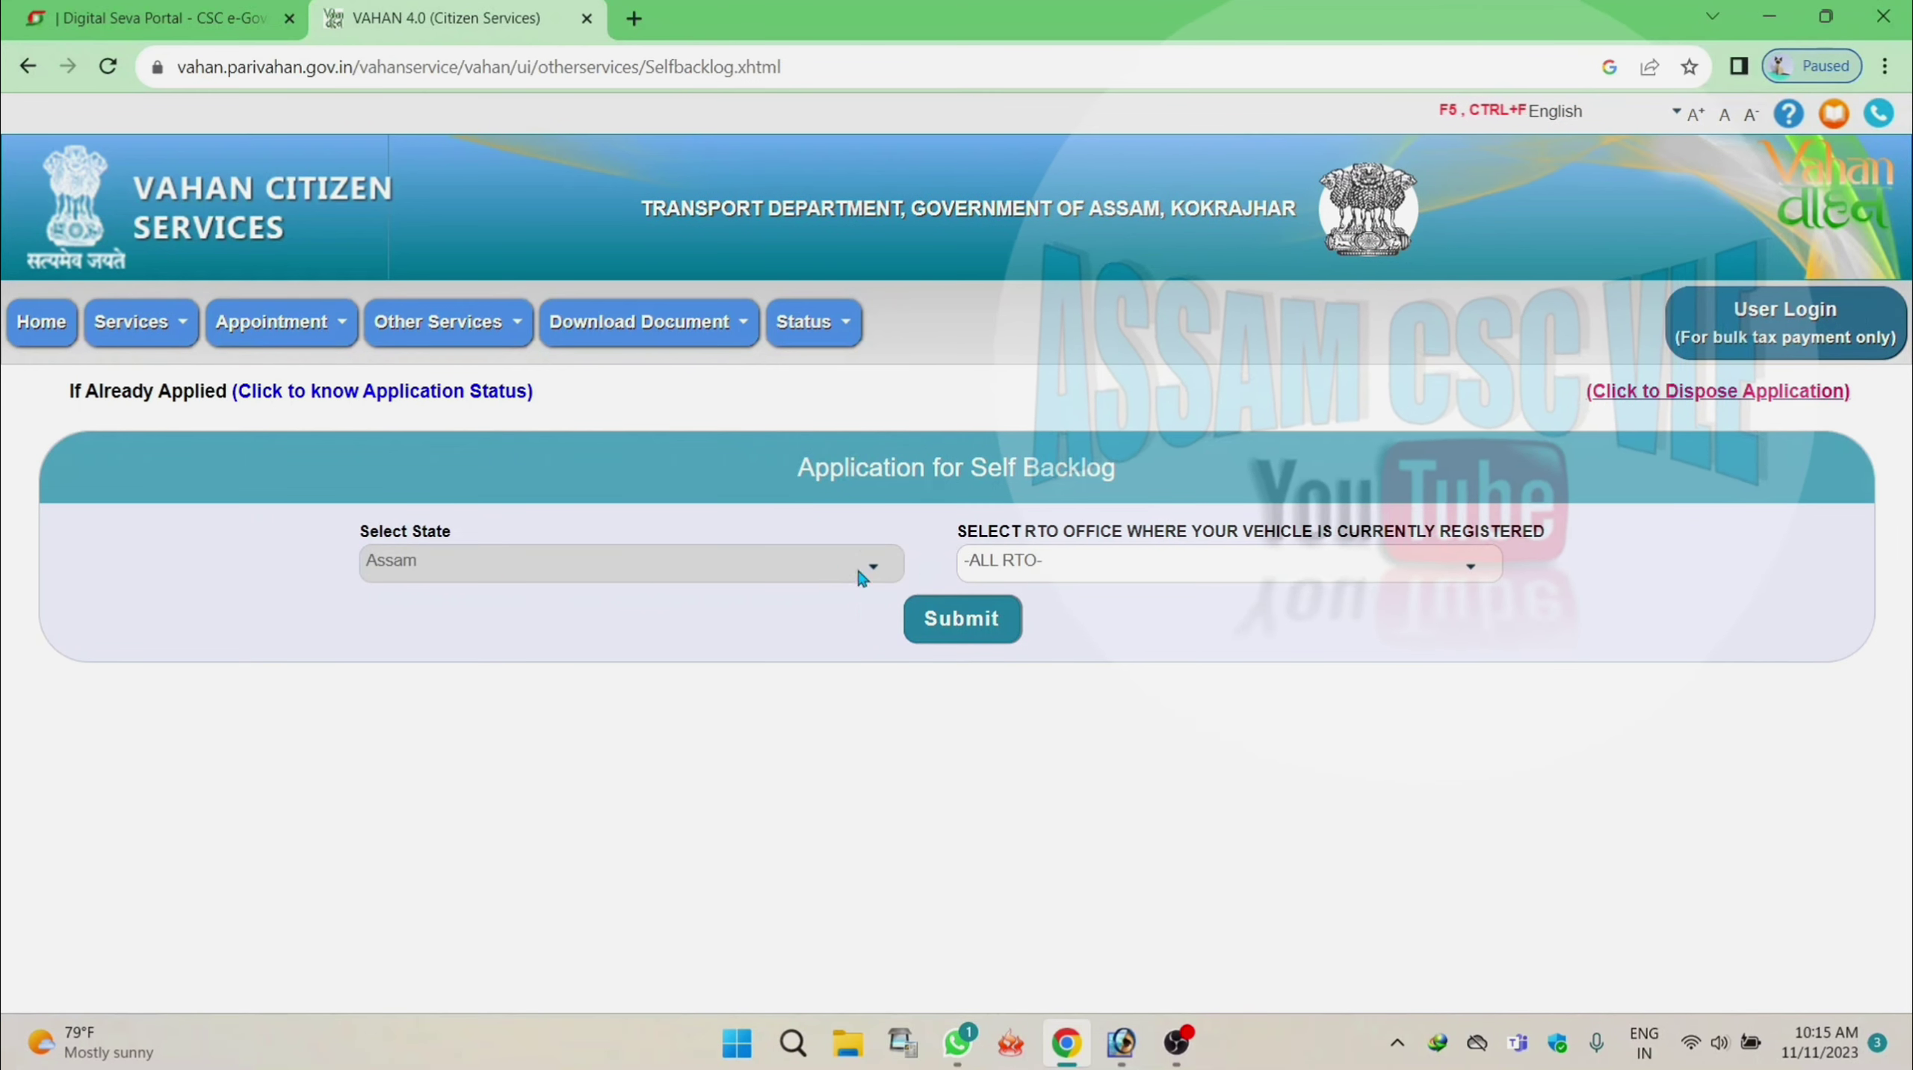
pyautogui.click(1164, 571)
pyautogui.click(1089, 697)
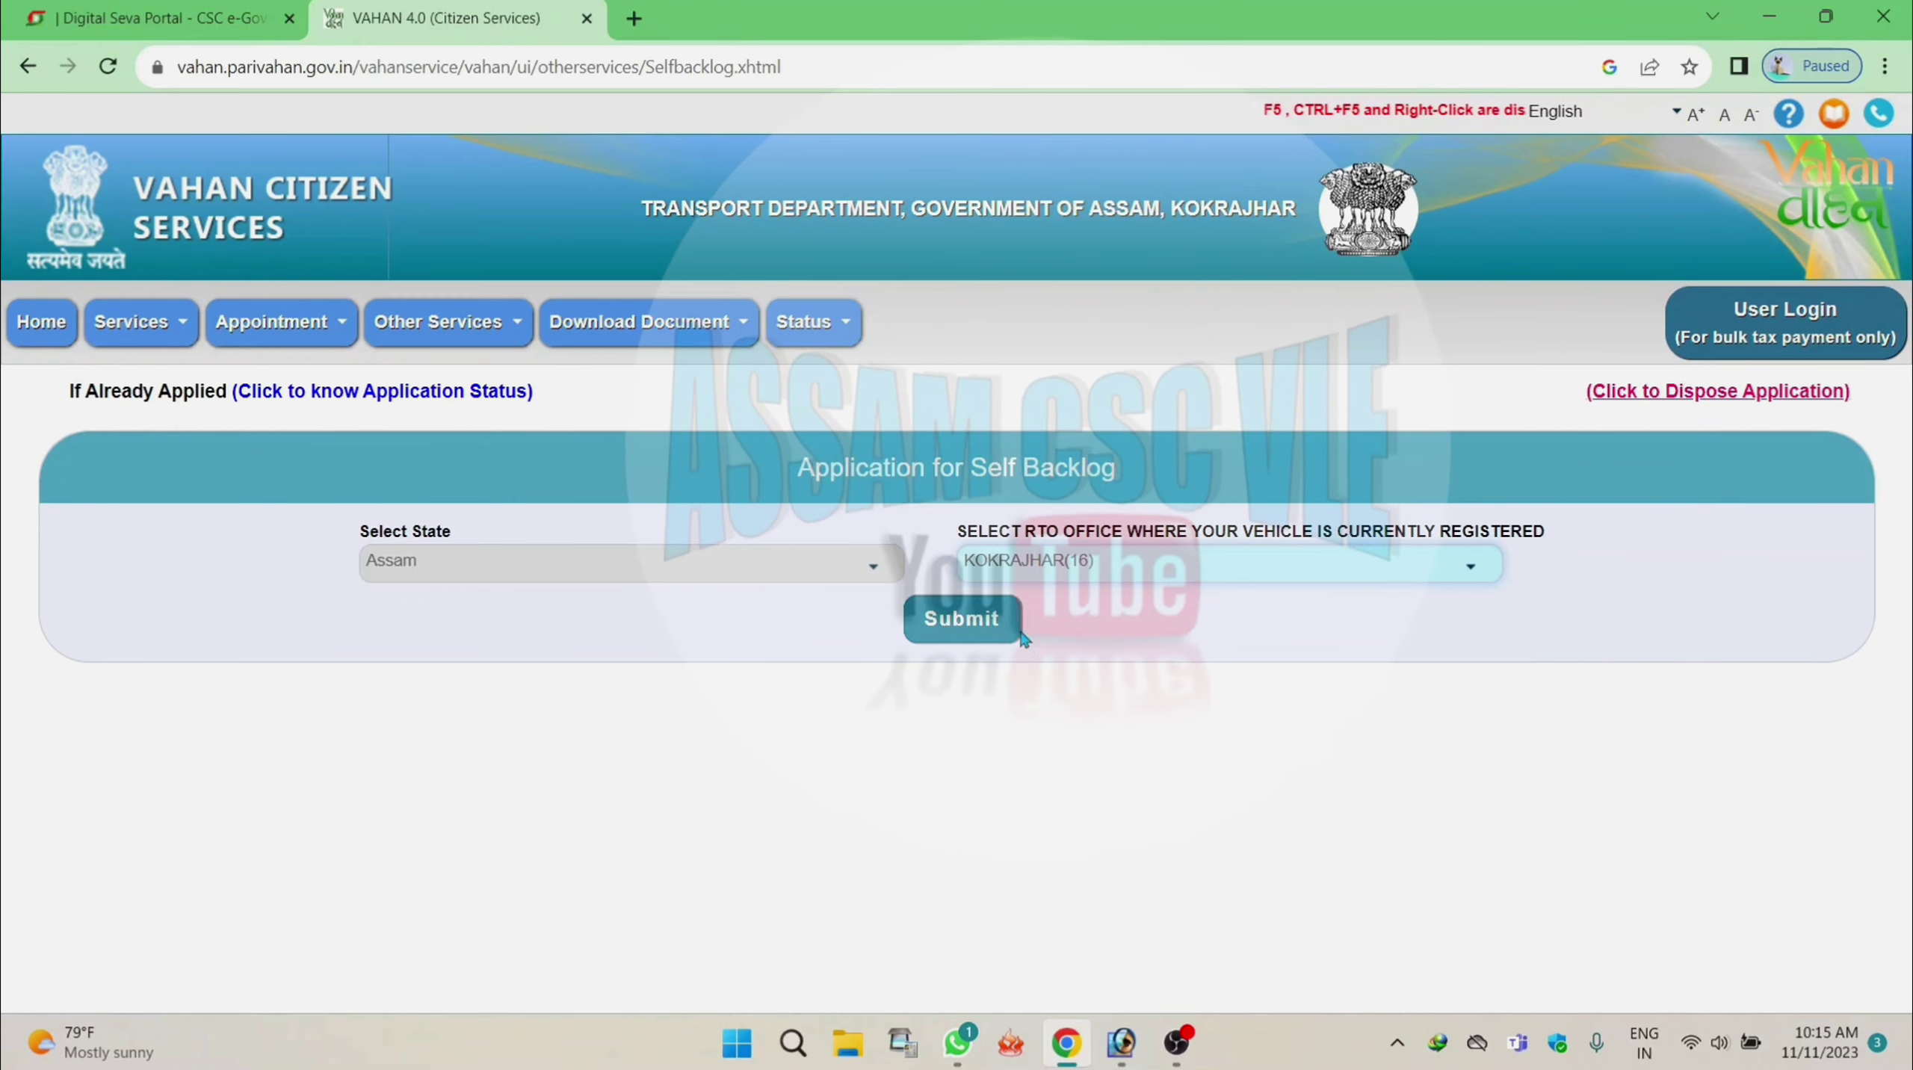
pyautogui.click(977, 620)
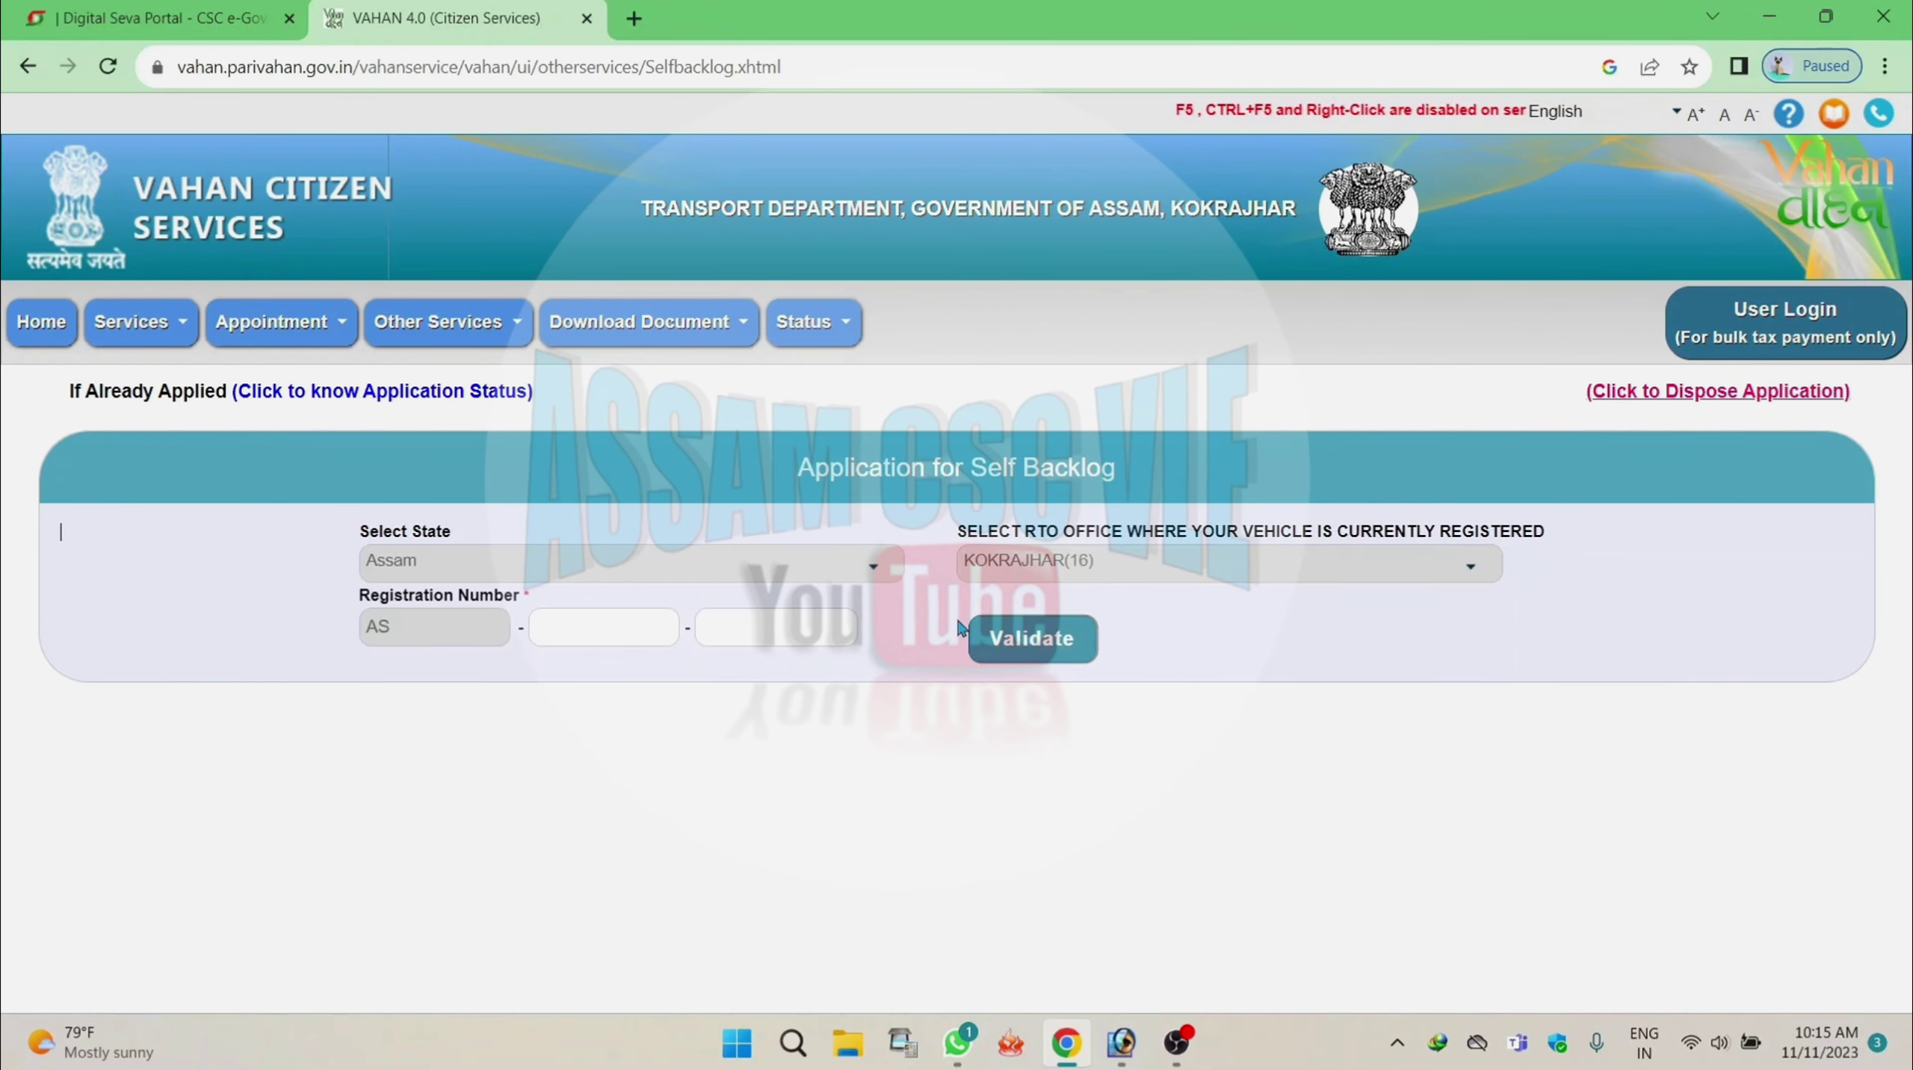
pyautogui.click(600, 634)
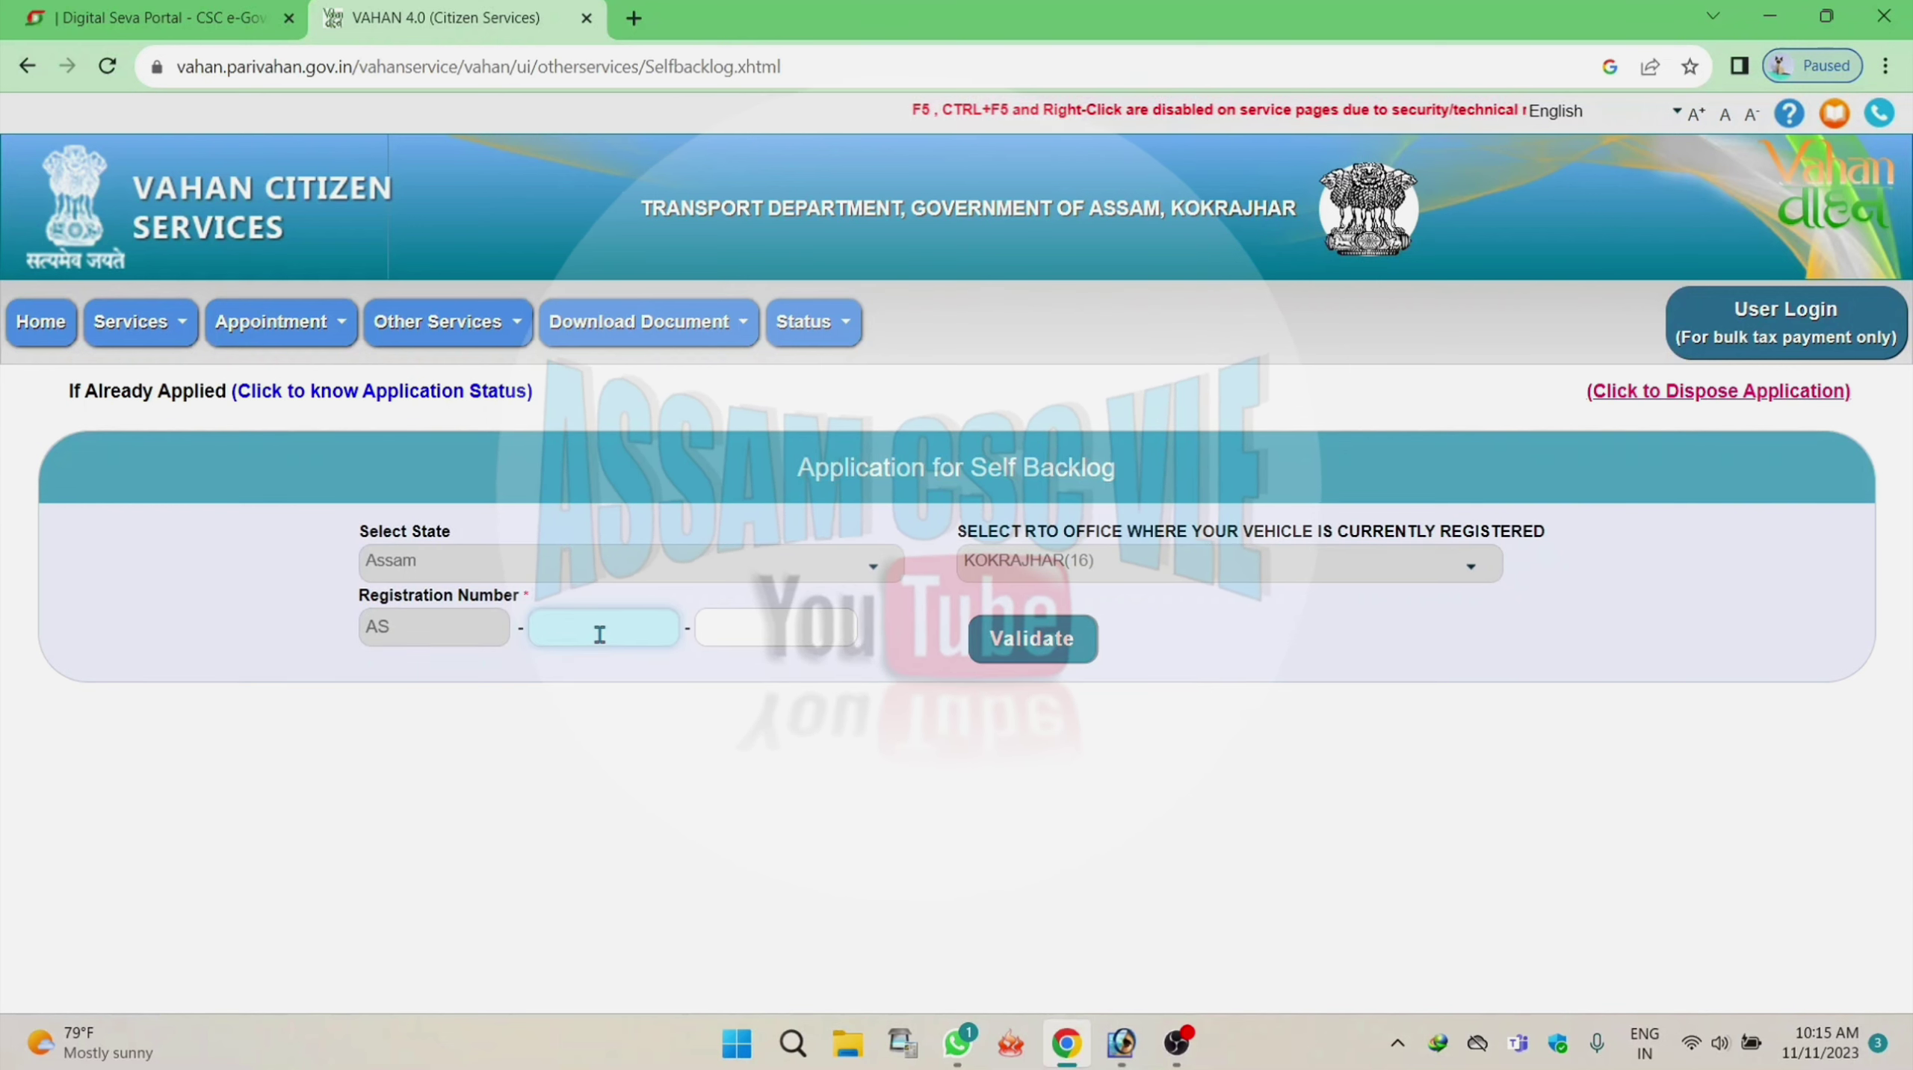
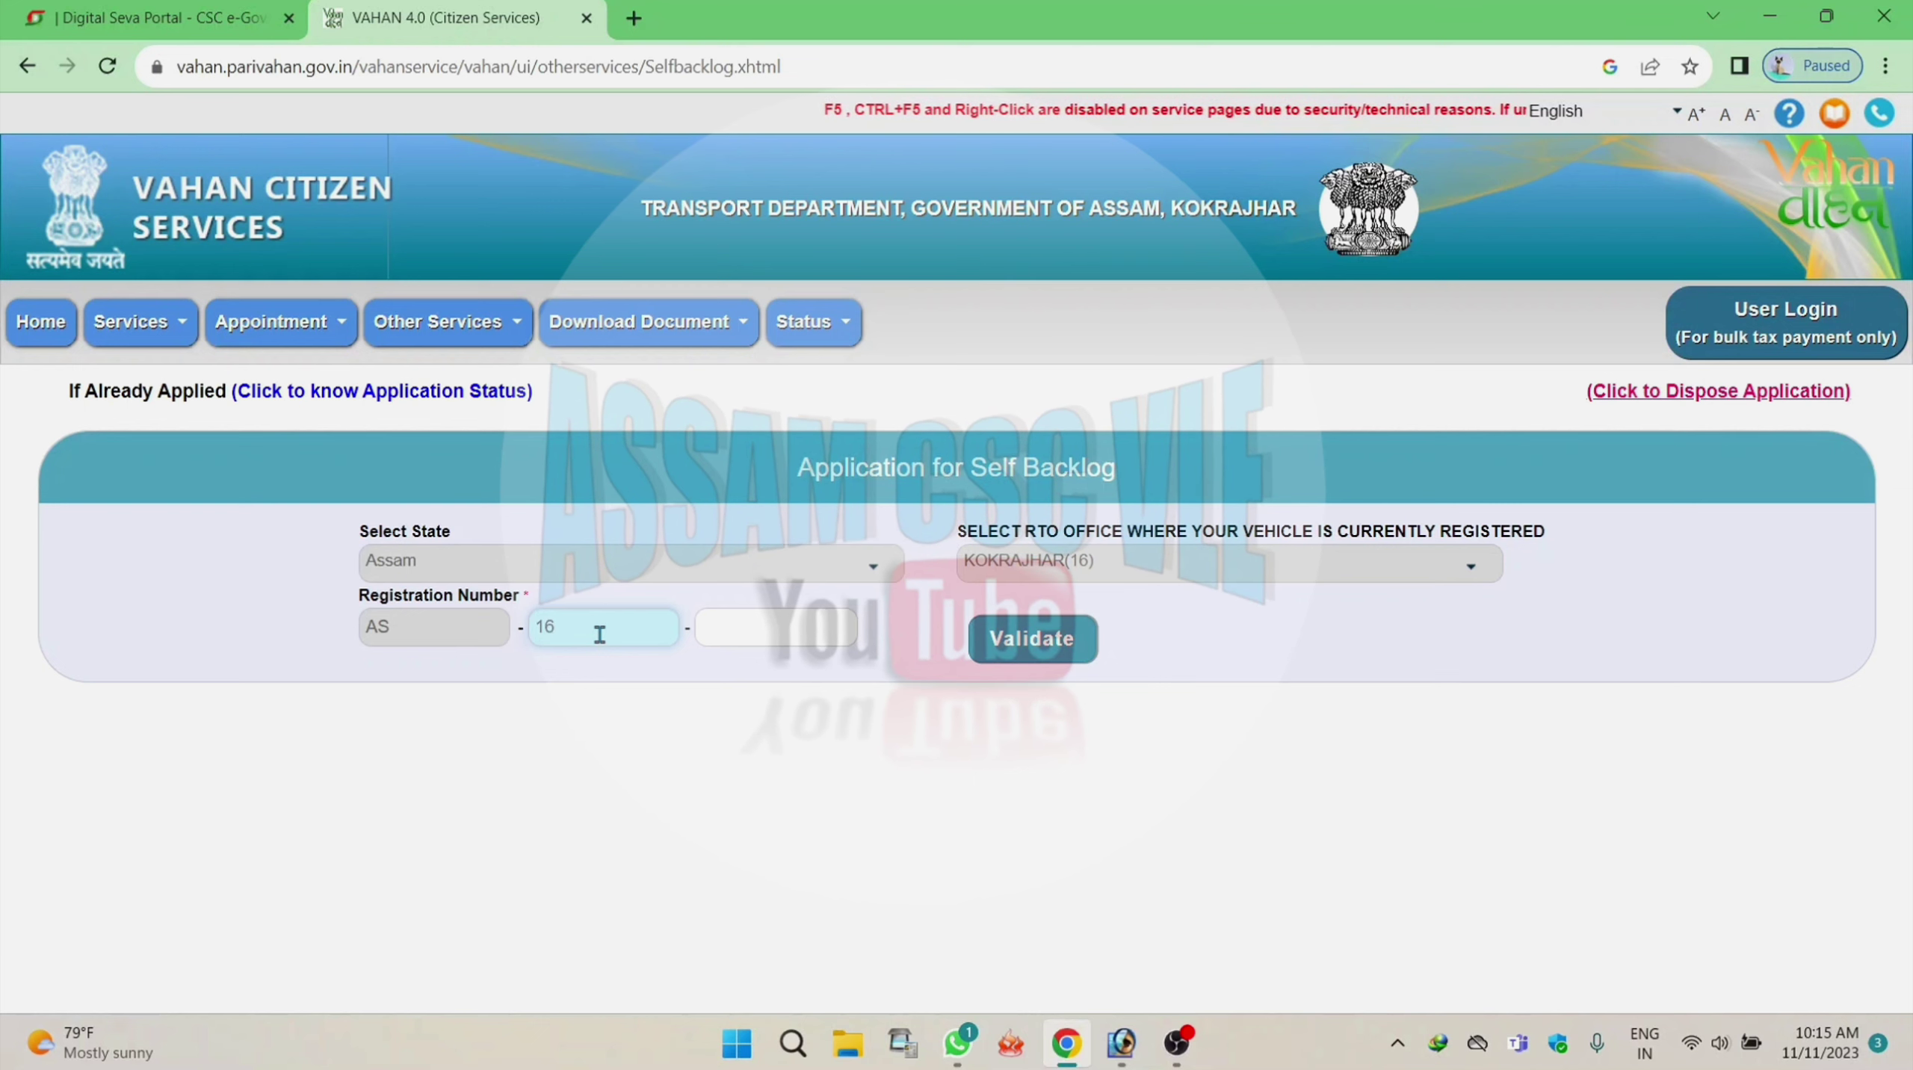
pyautogui.press('Tab')
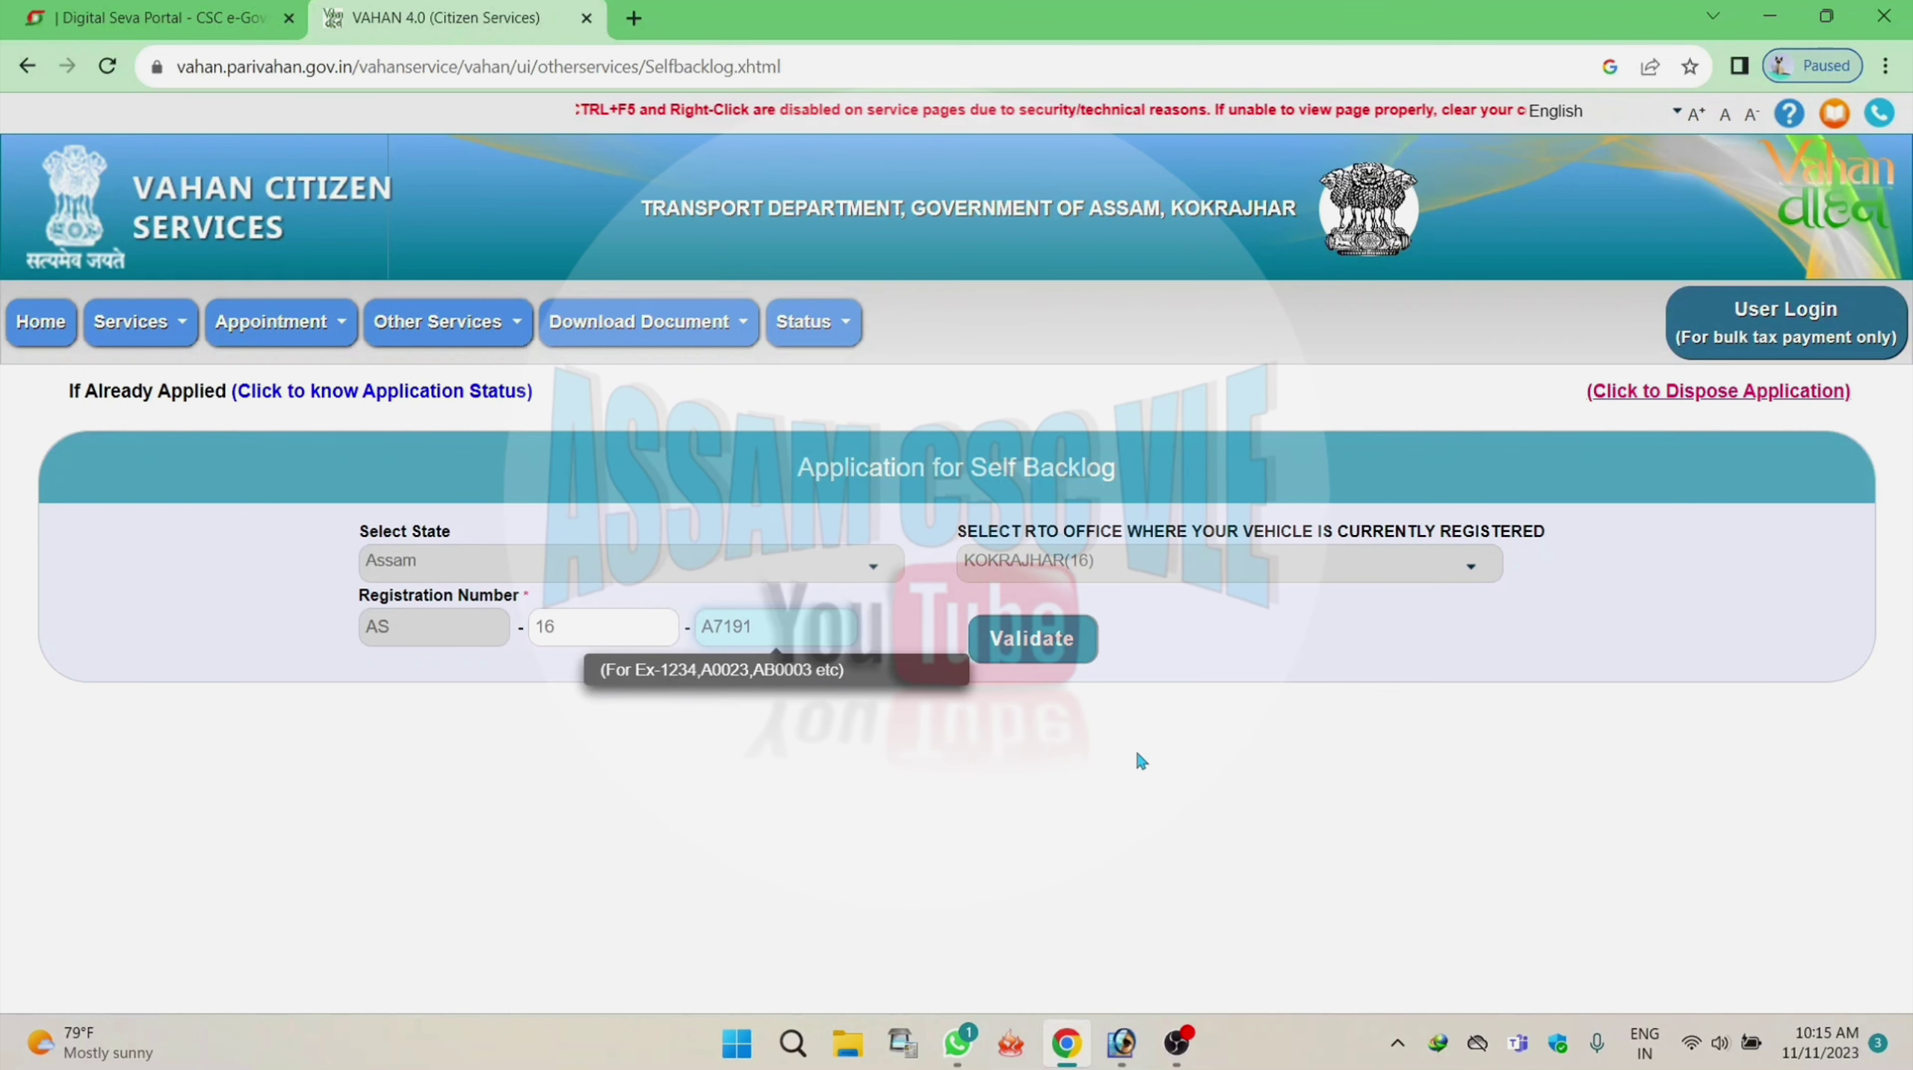
pyautogui.click(1047, 644)
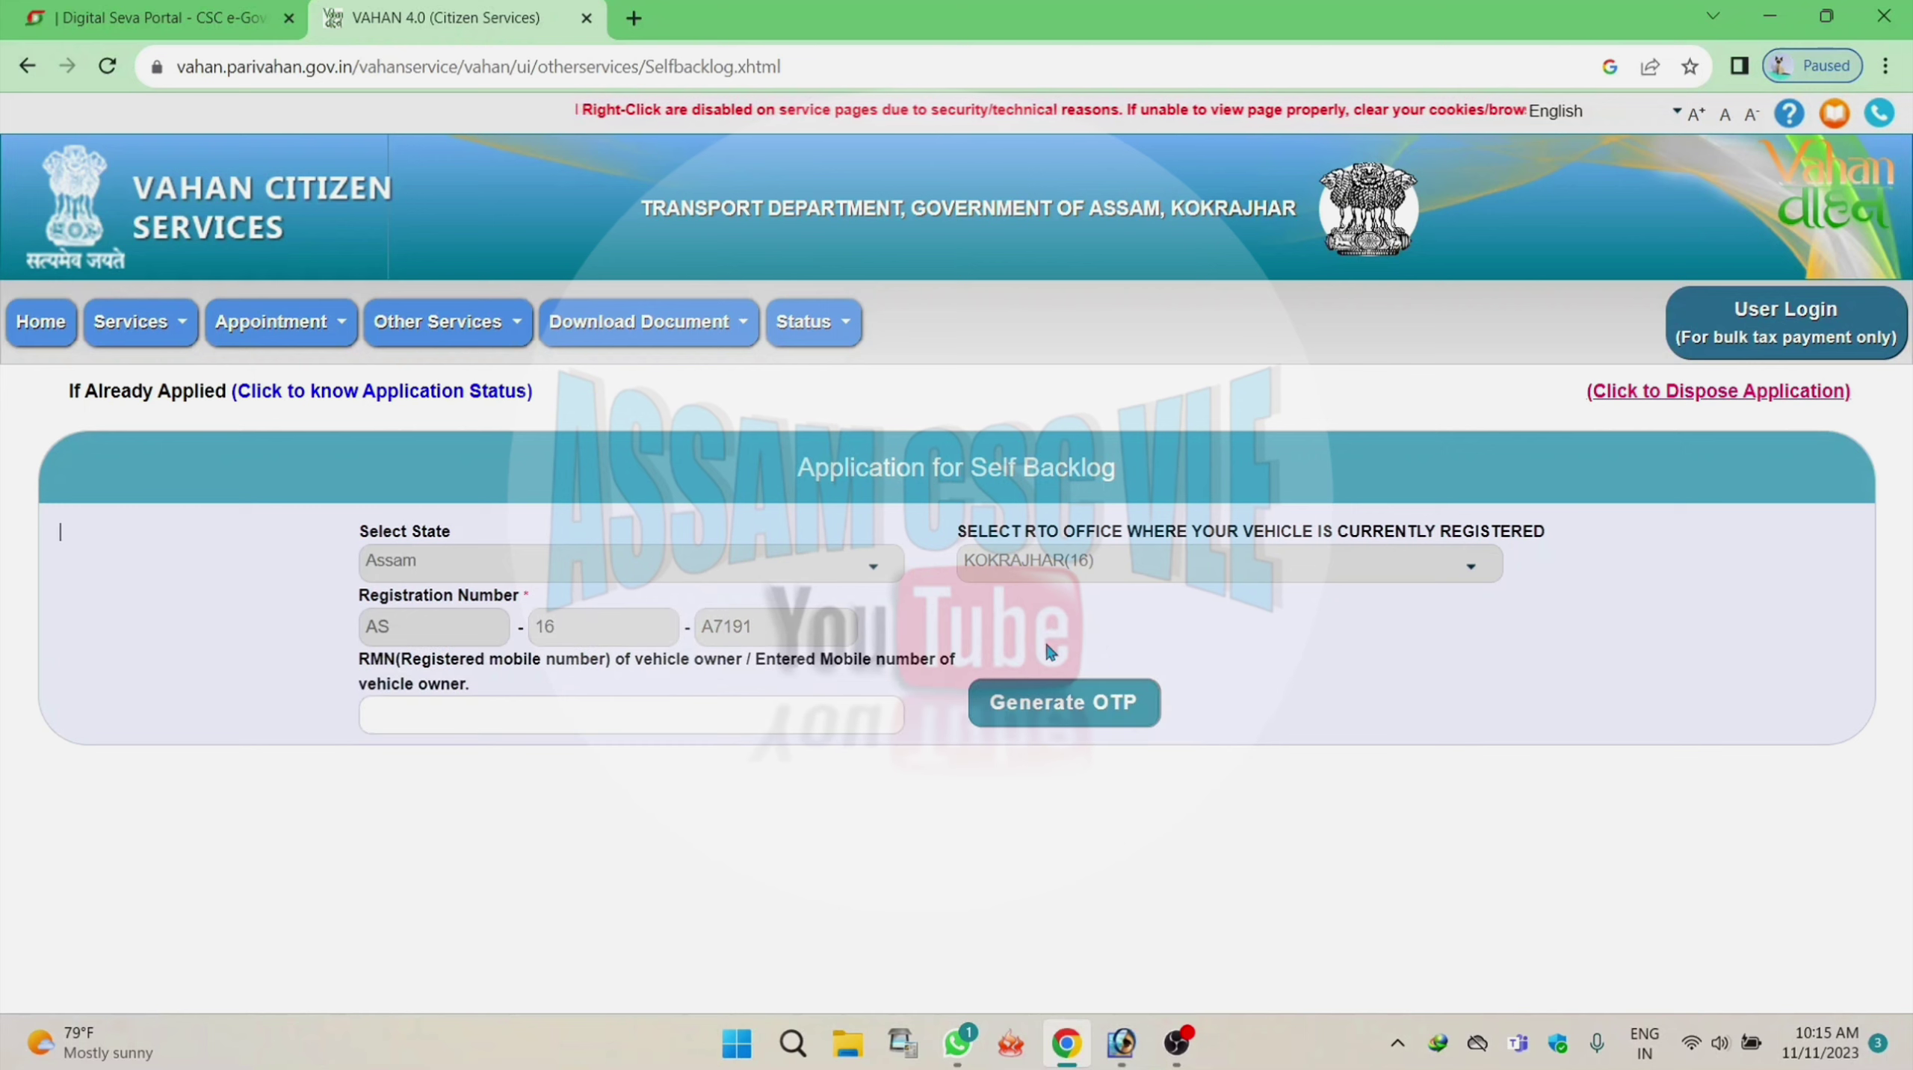
pyautogui.click(577, 717)
pyautogui.hotkey('ctrl', 'v')
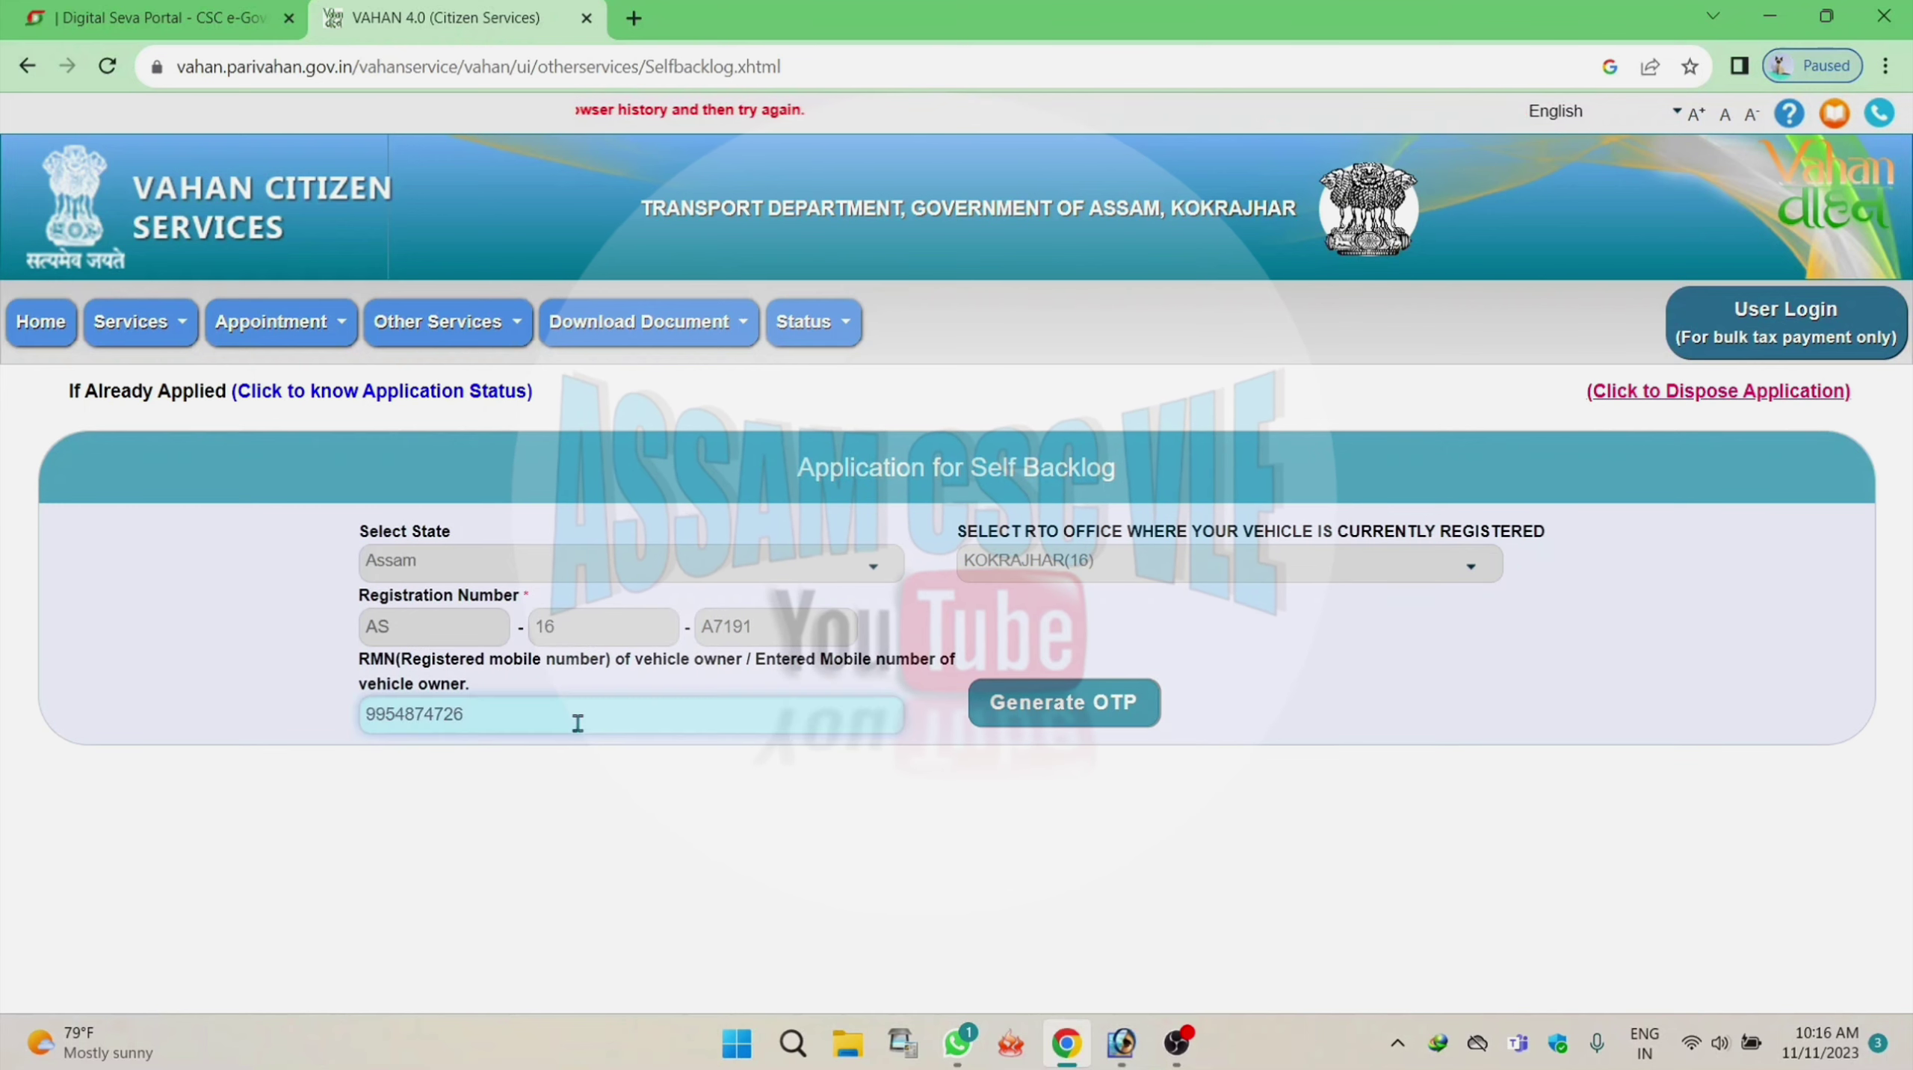
# Step: Verify the owner's mobile with the received OTP and confirm the pre-check instructions
pyautogui.click(1056, 705)
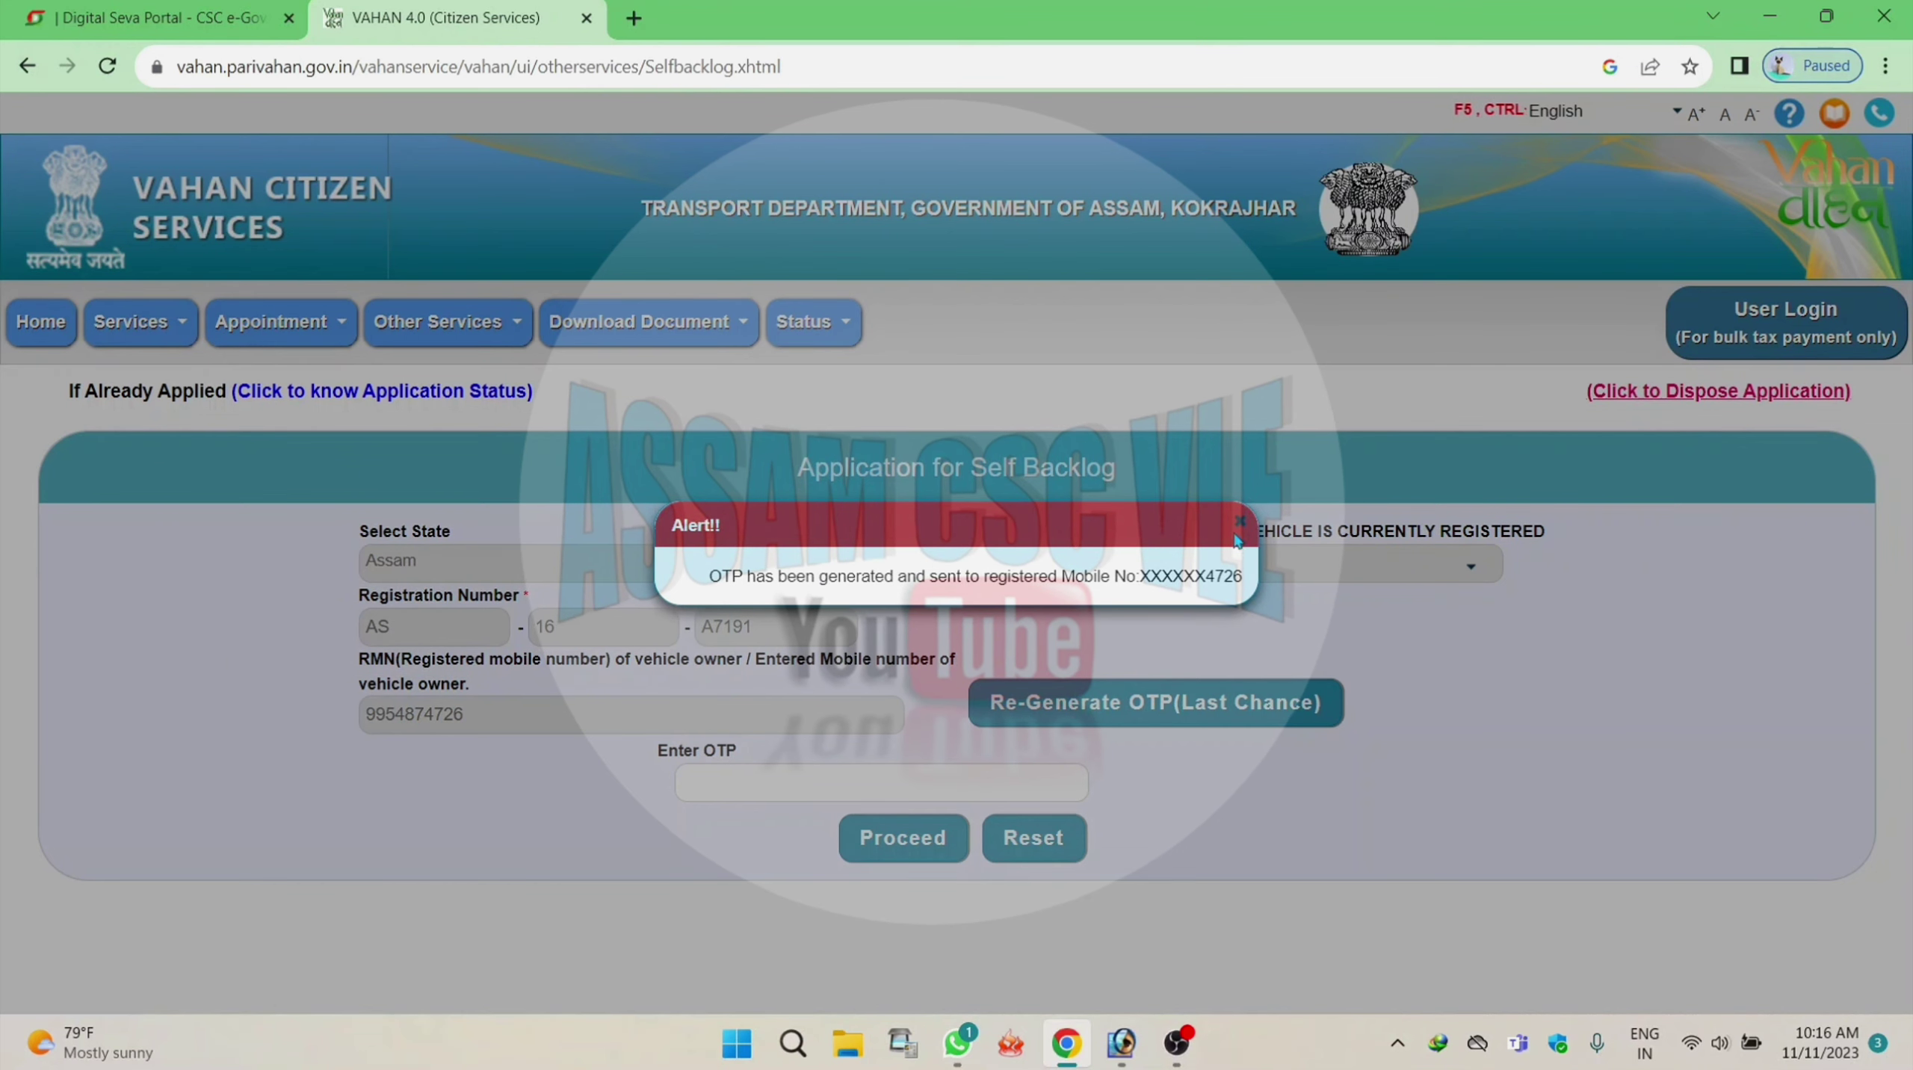
pyautogui.click(1240, 521)
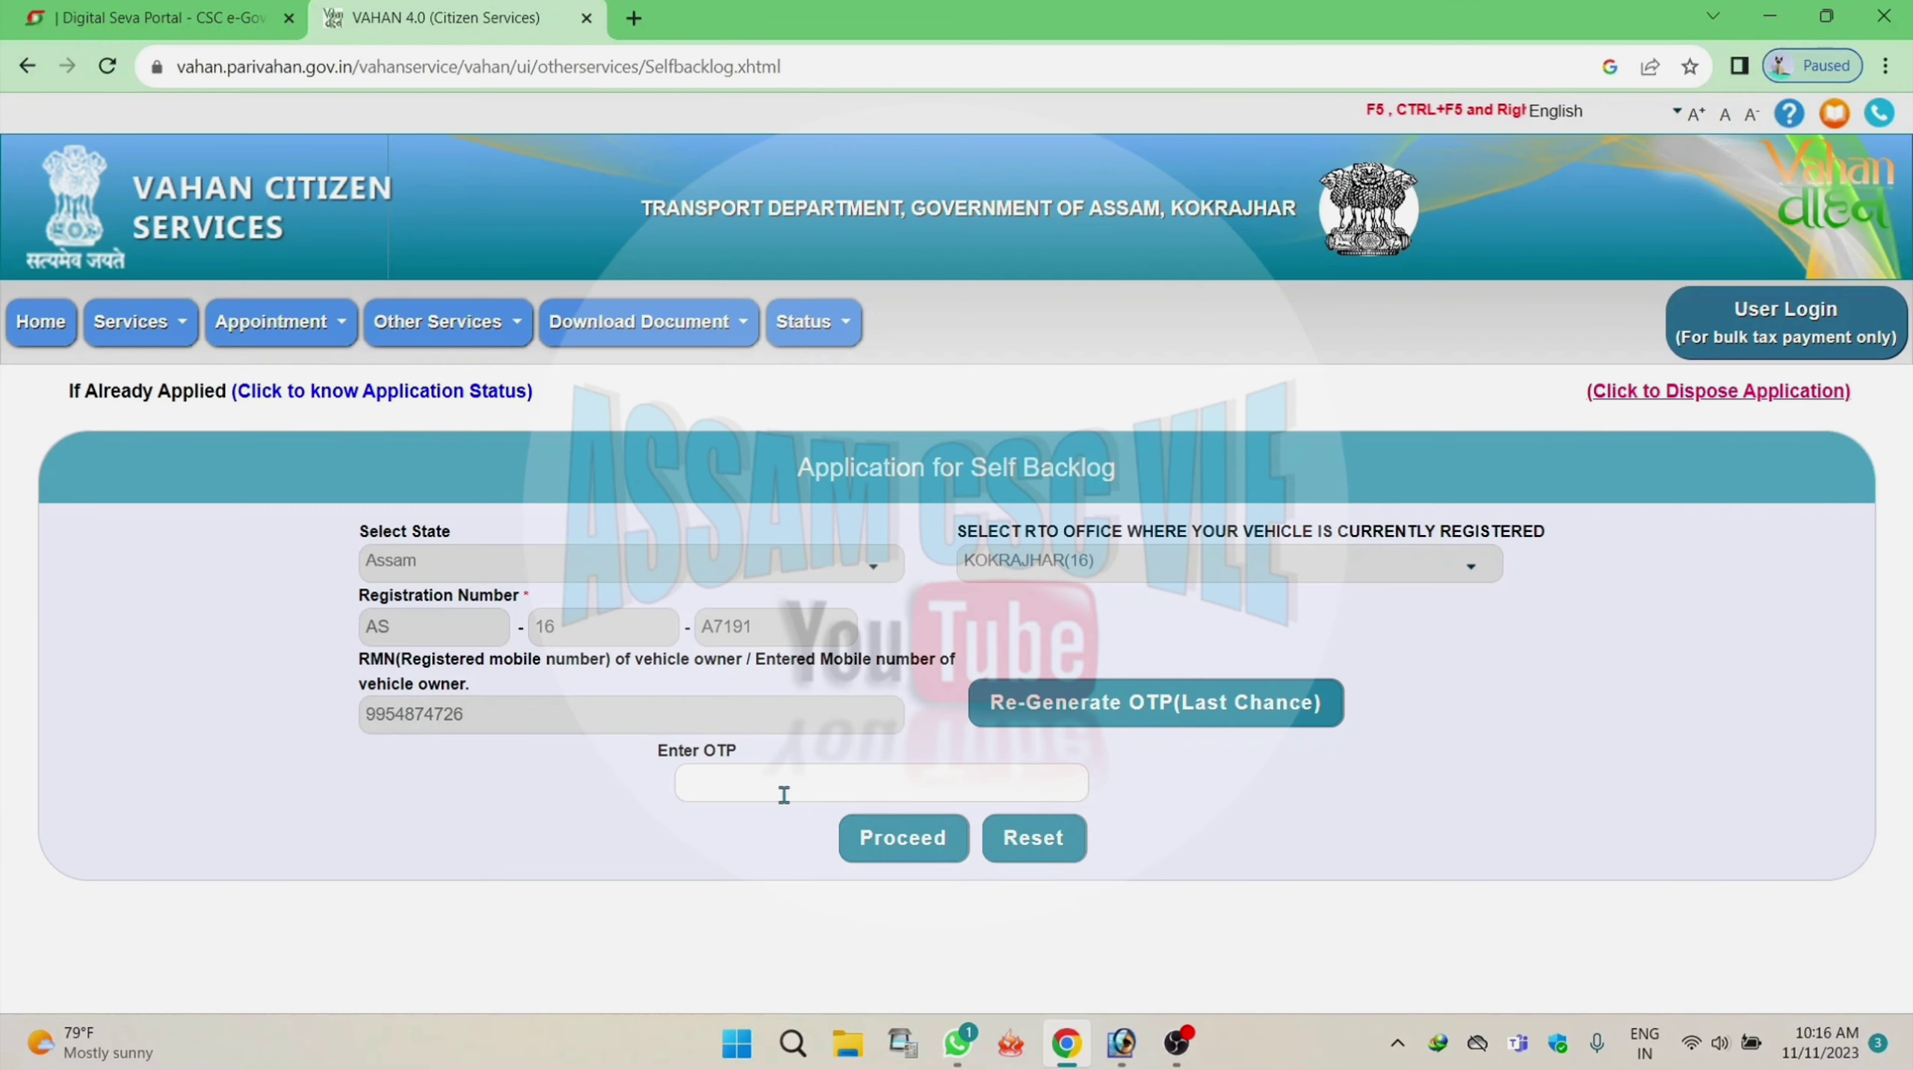
pyautogui.click(783, 795)
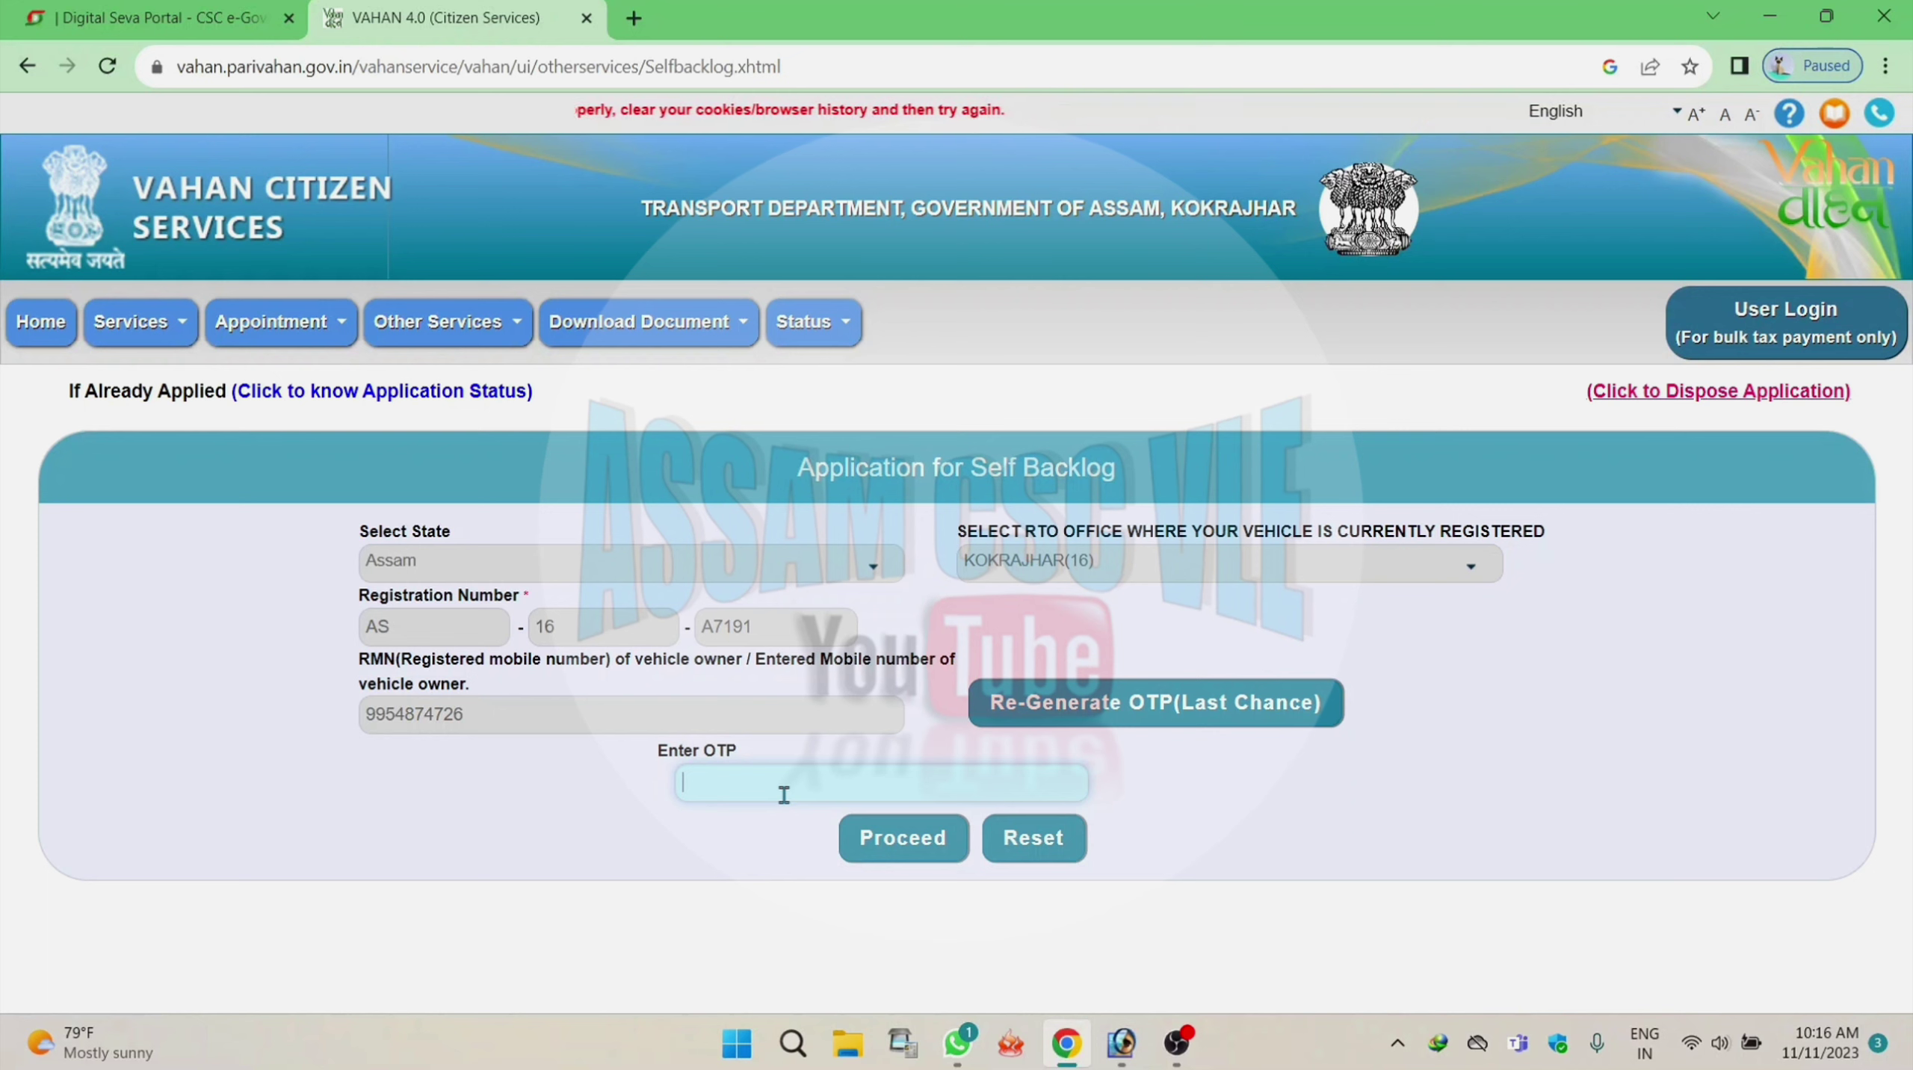
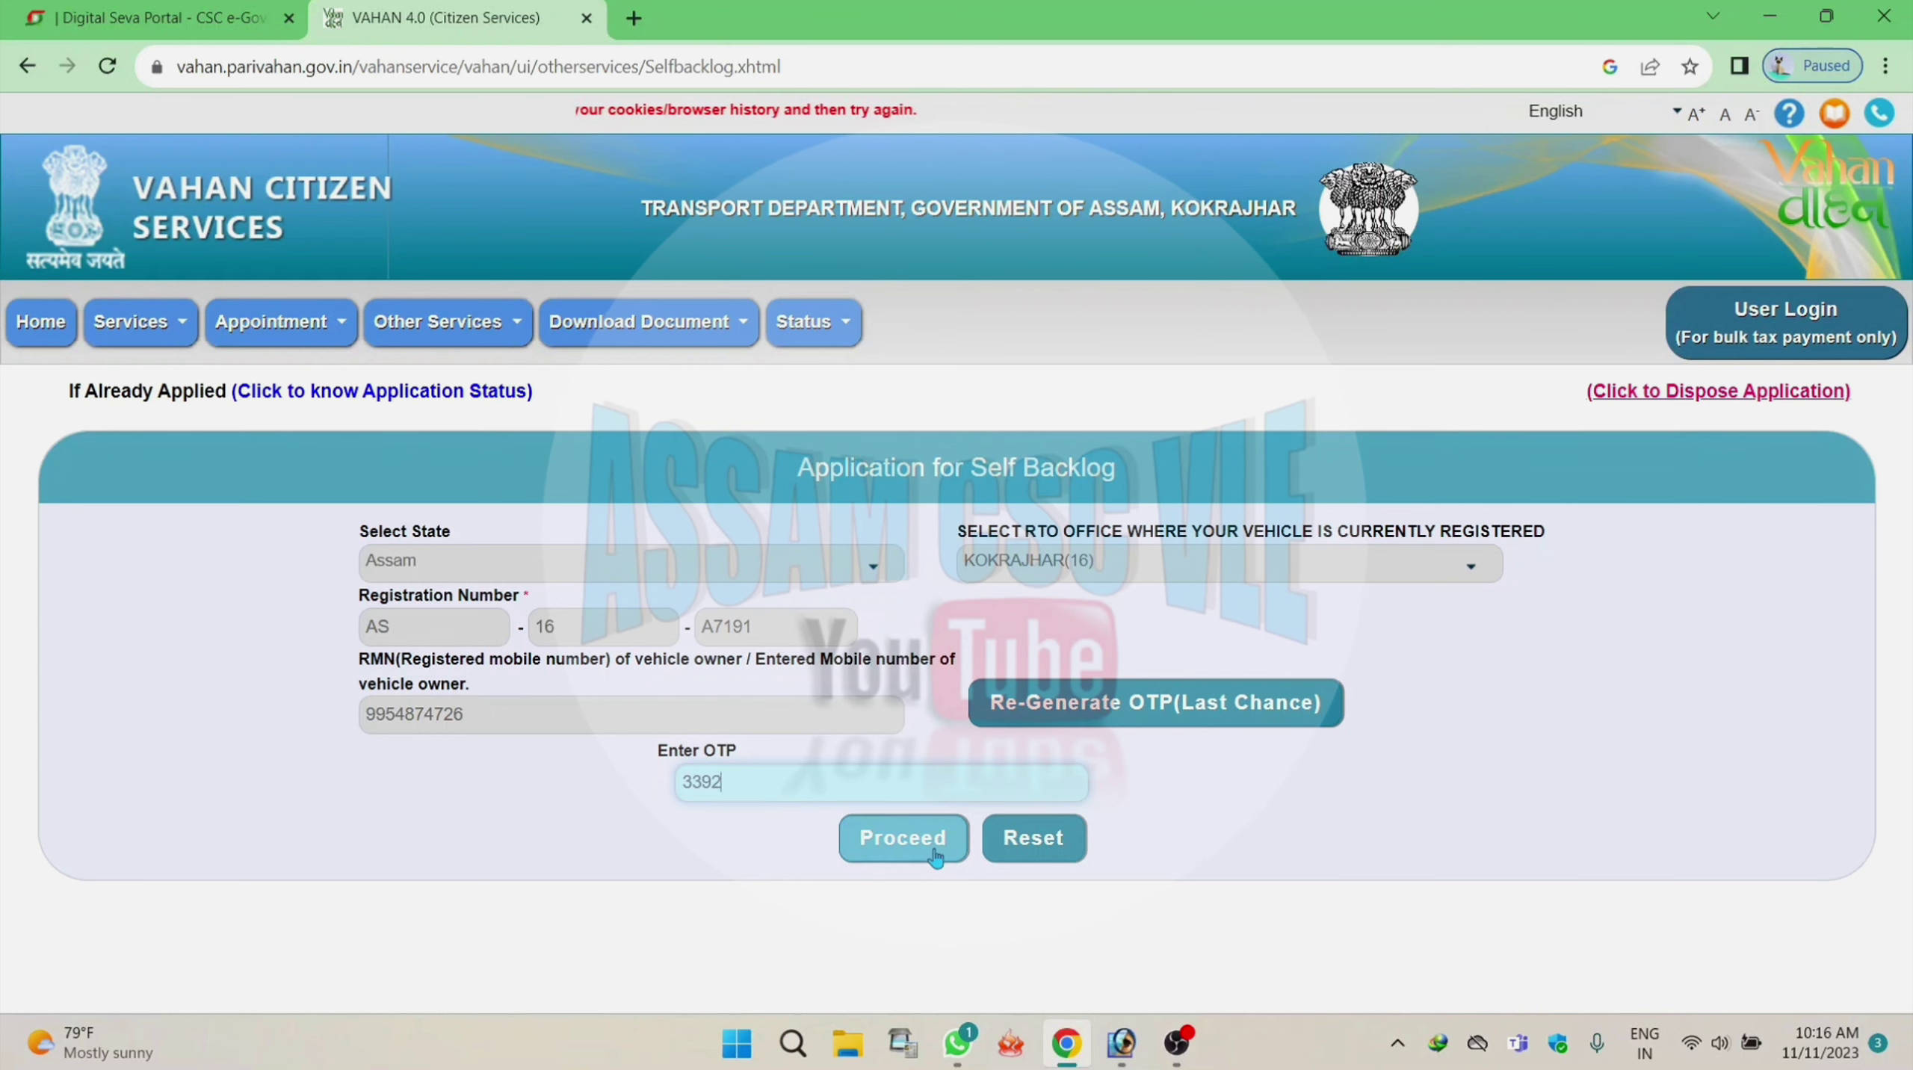
pyautogui.click(936, 854)
pyautogui.click(720, 576)
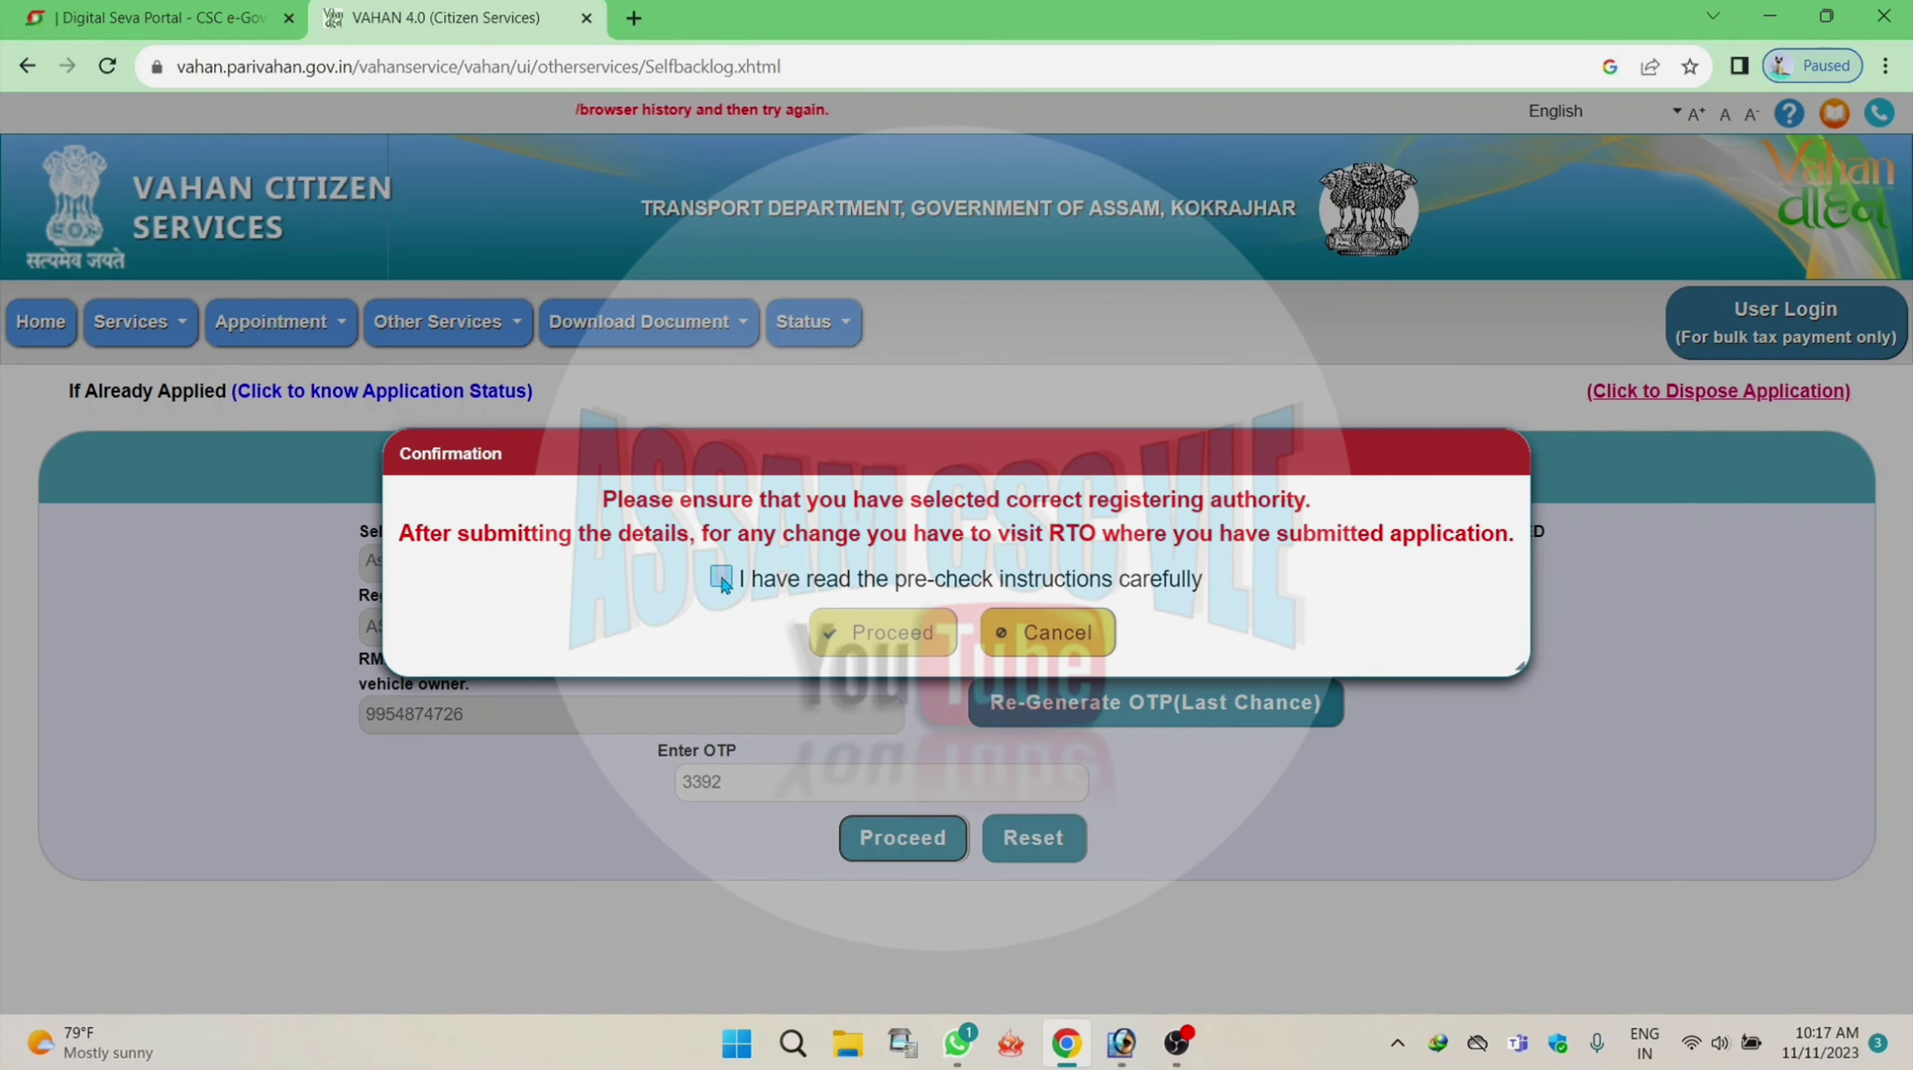
pyautogui.click(888, 633)
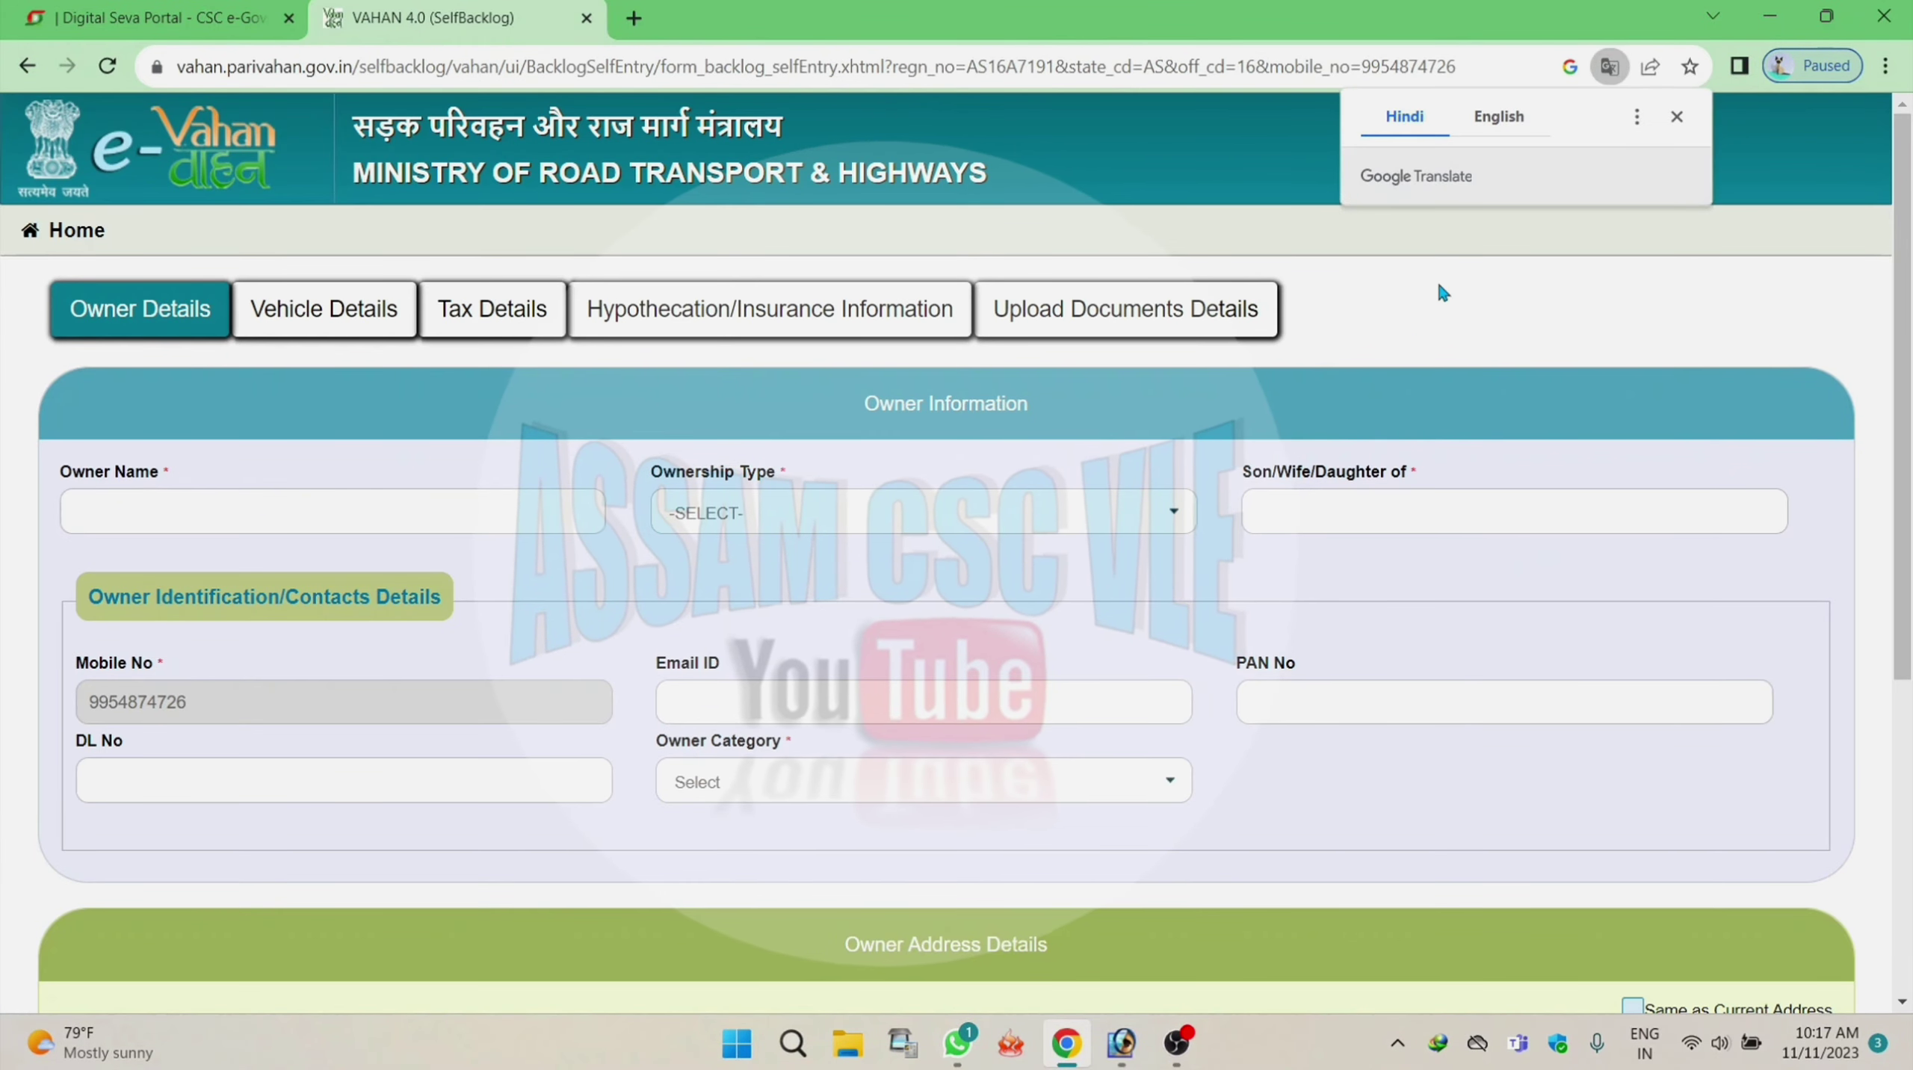
# Step: Translate the page to English, enter the owner's name and choose INDIVIDUAL ownership
pyautogui.click(1500, 117)
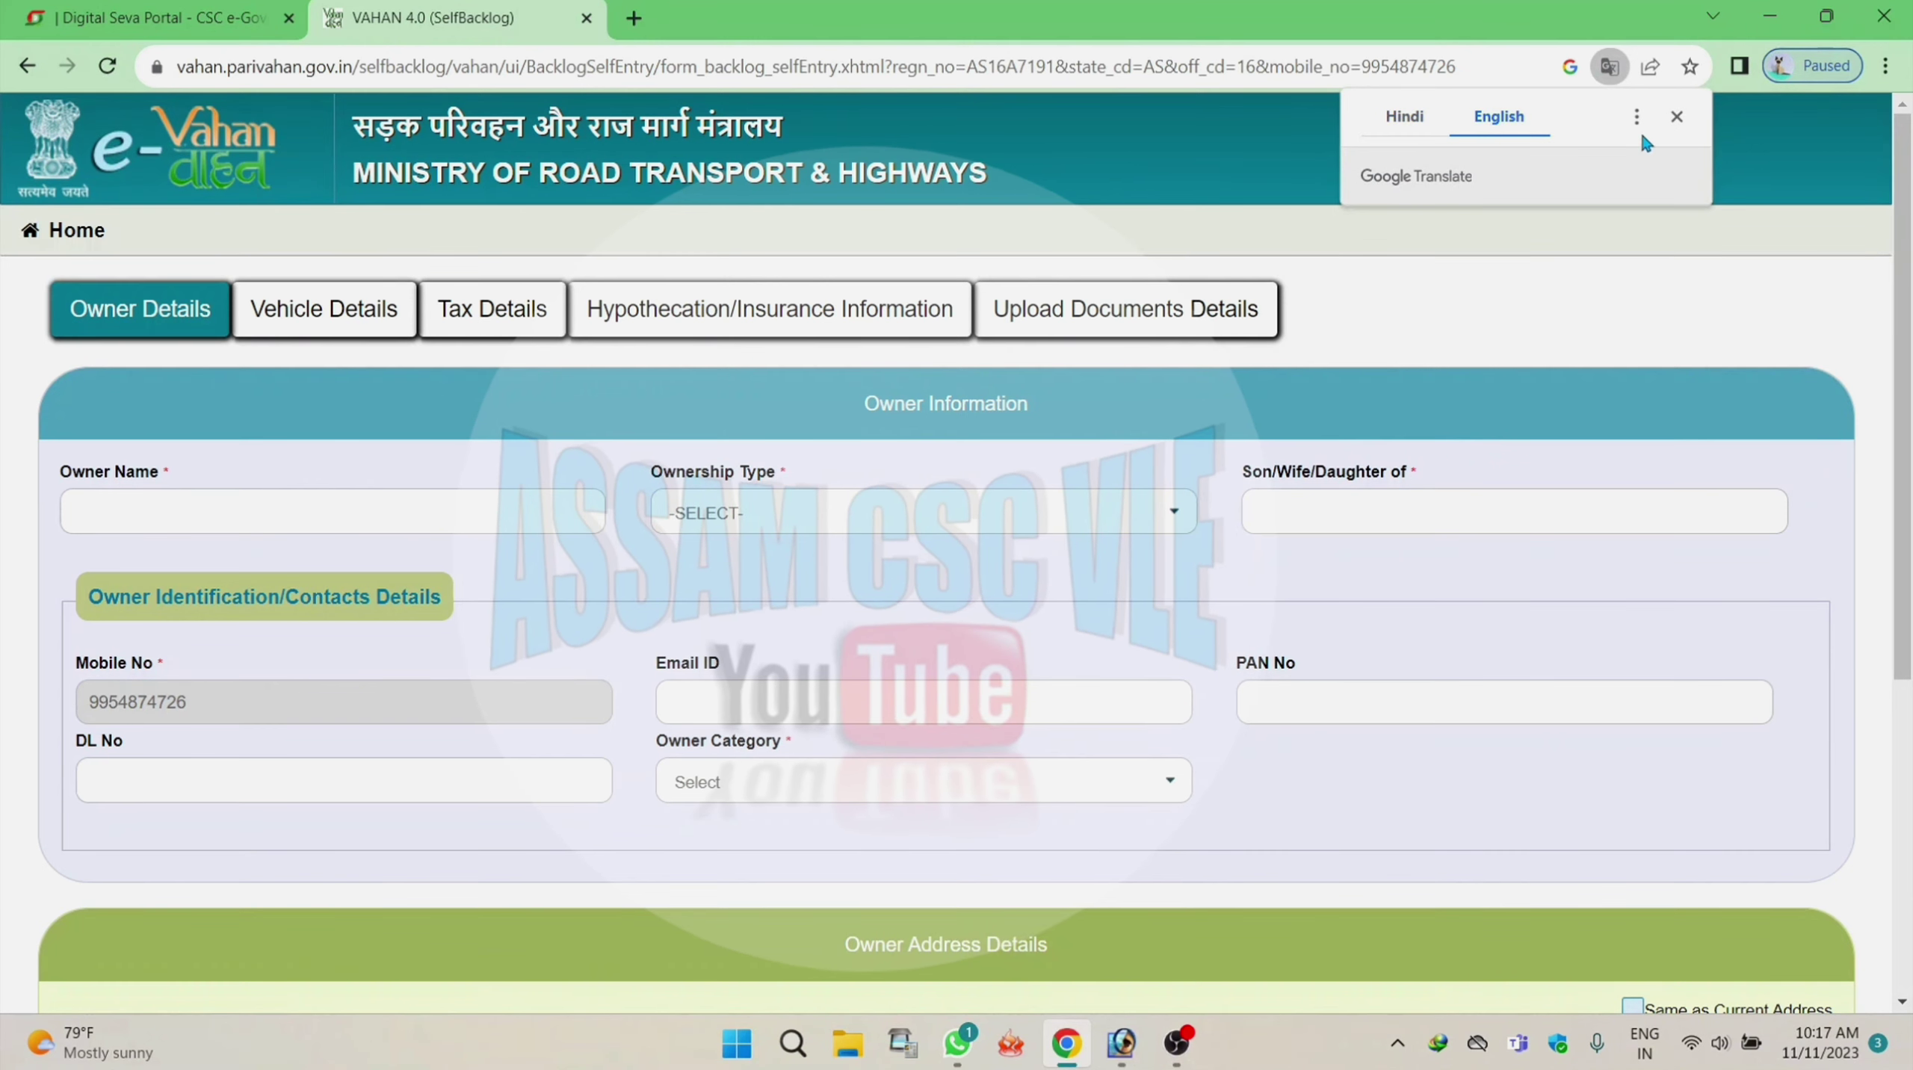
pyautogui.click(1674, 120)
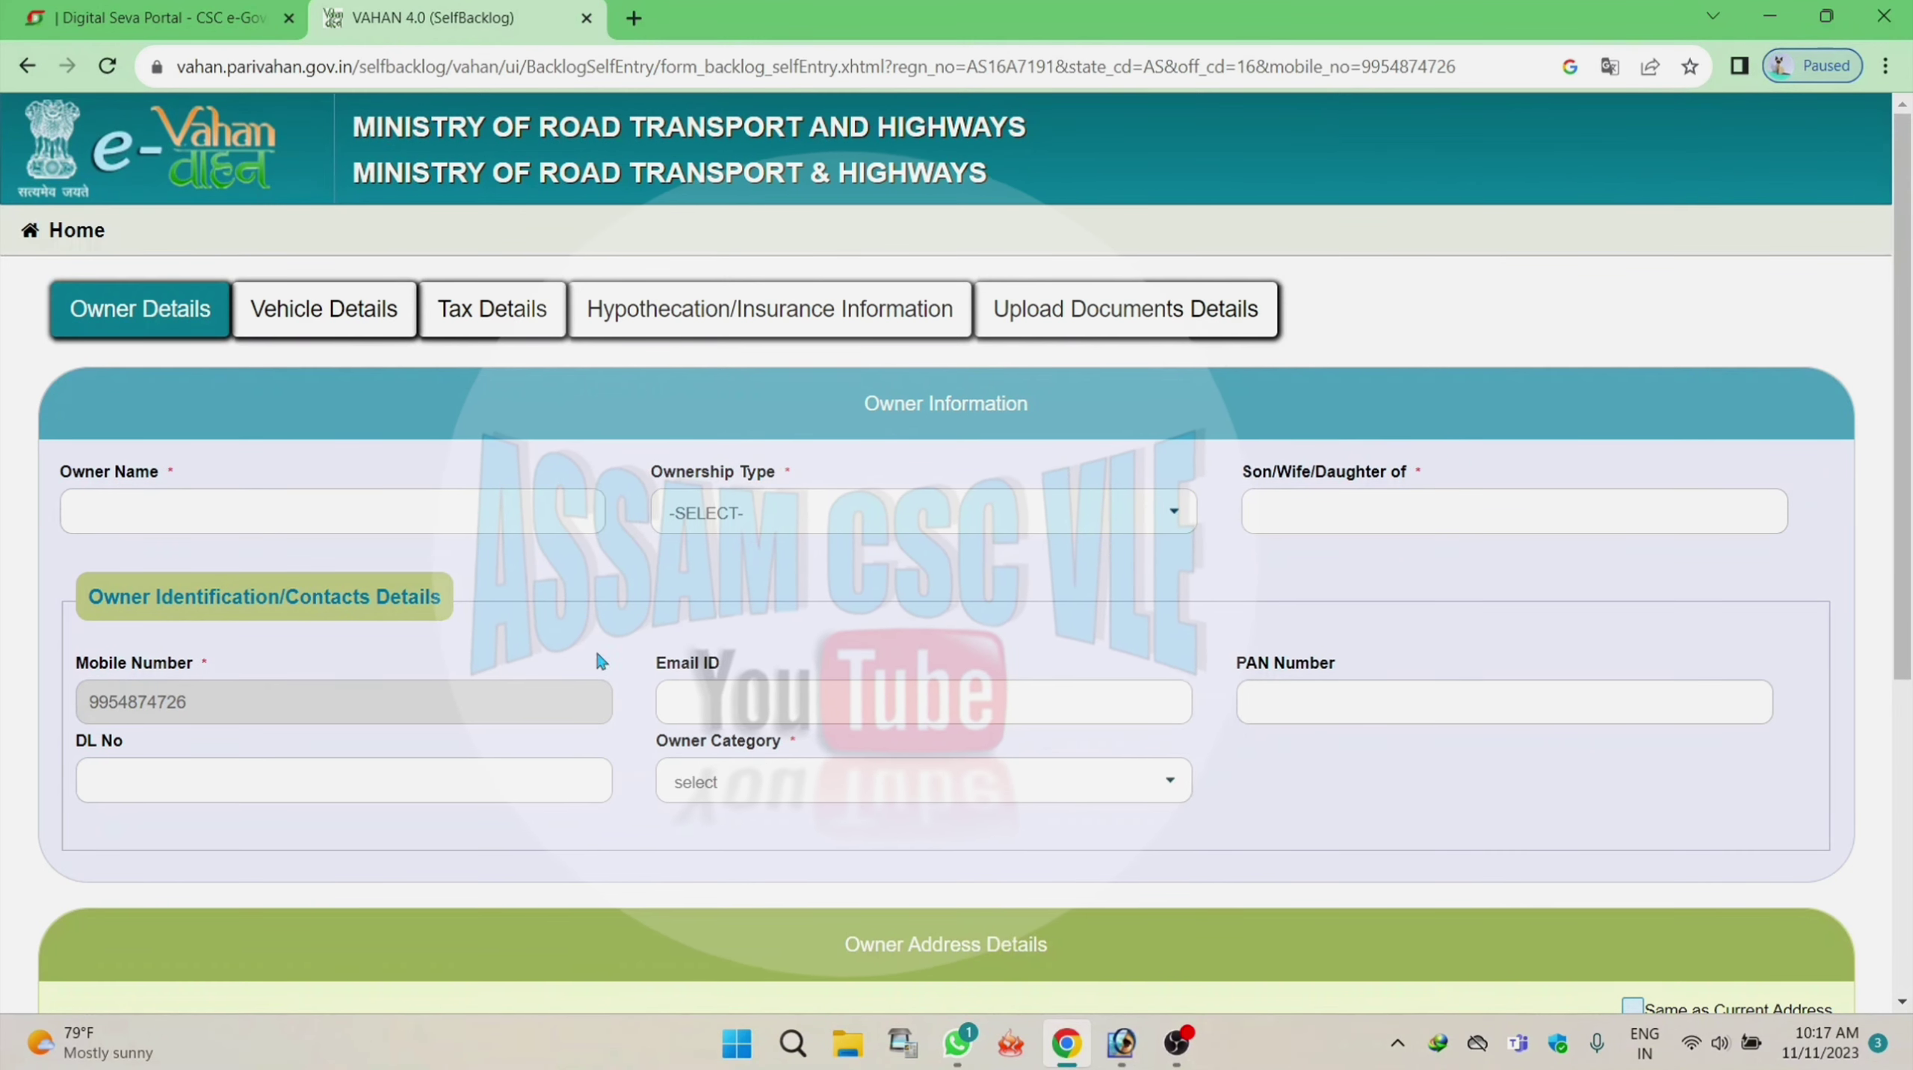
pyautogui.click(364, 522)
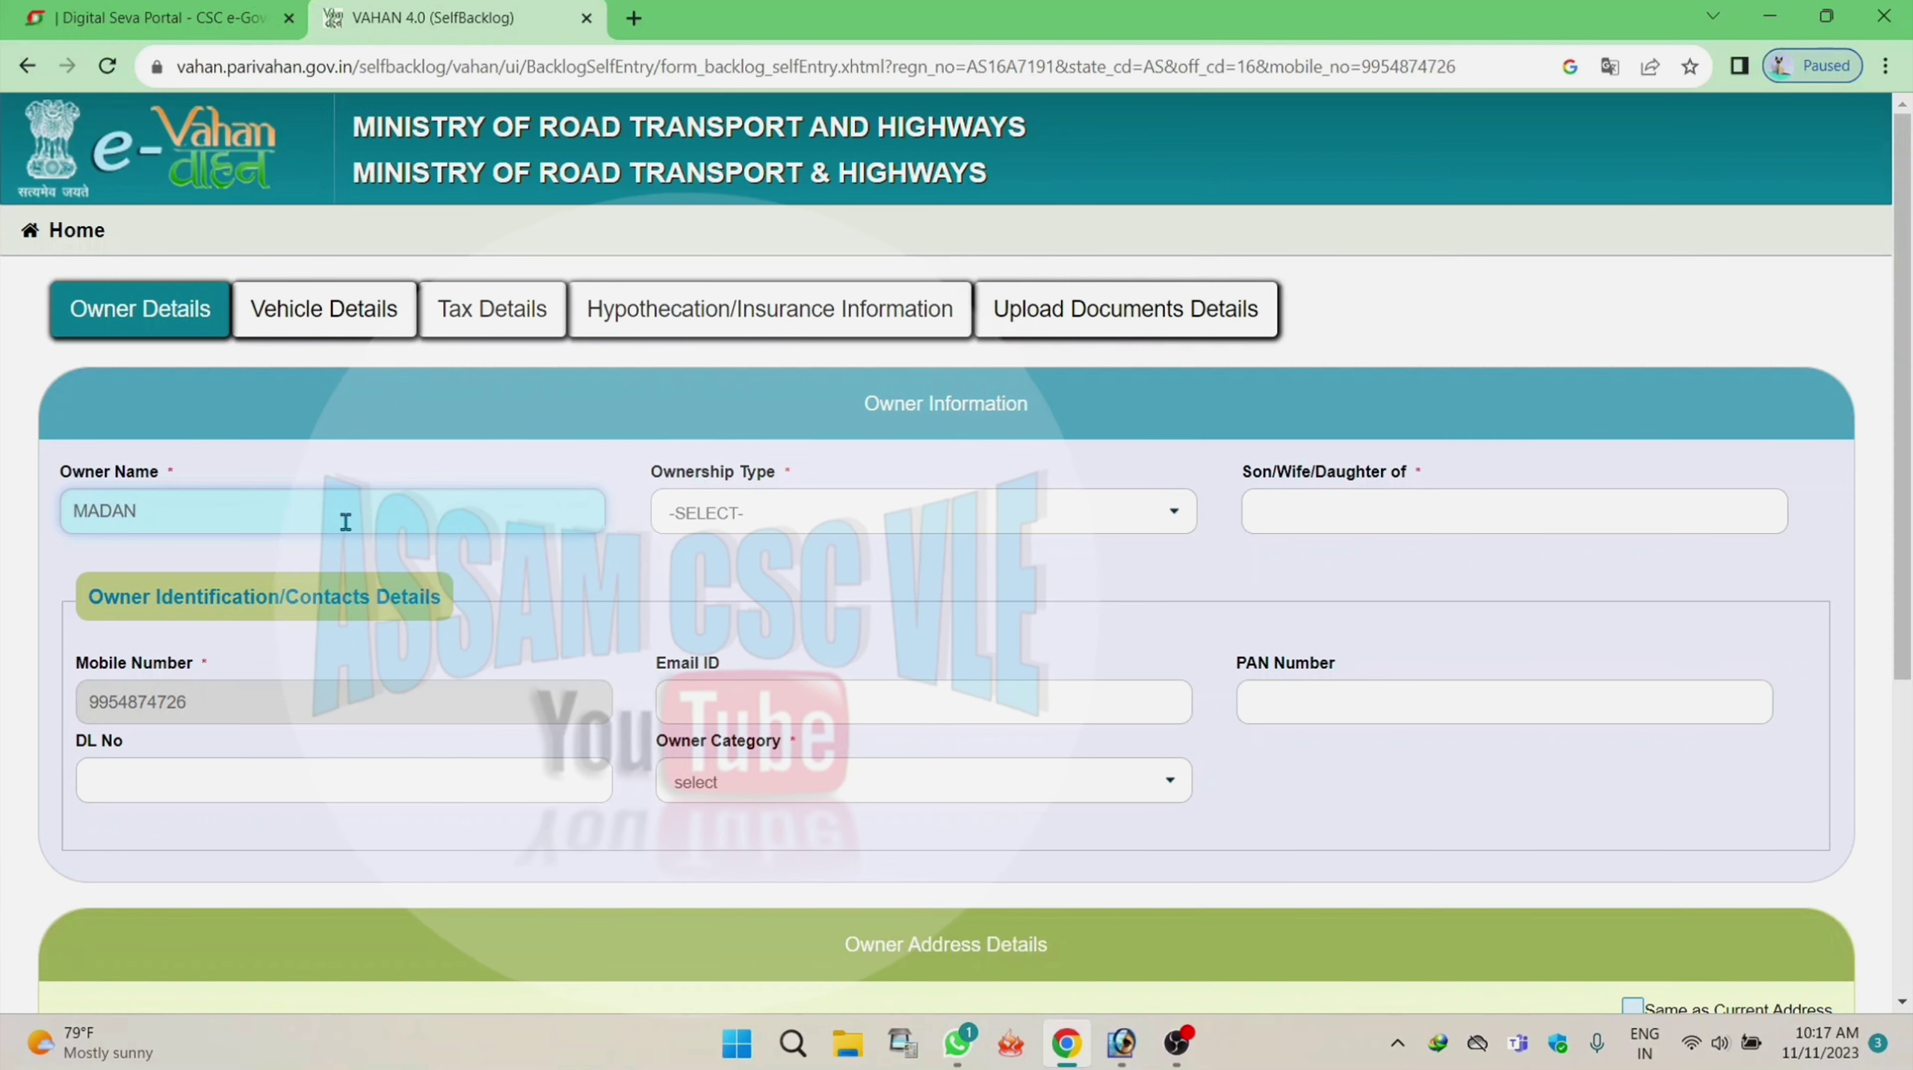
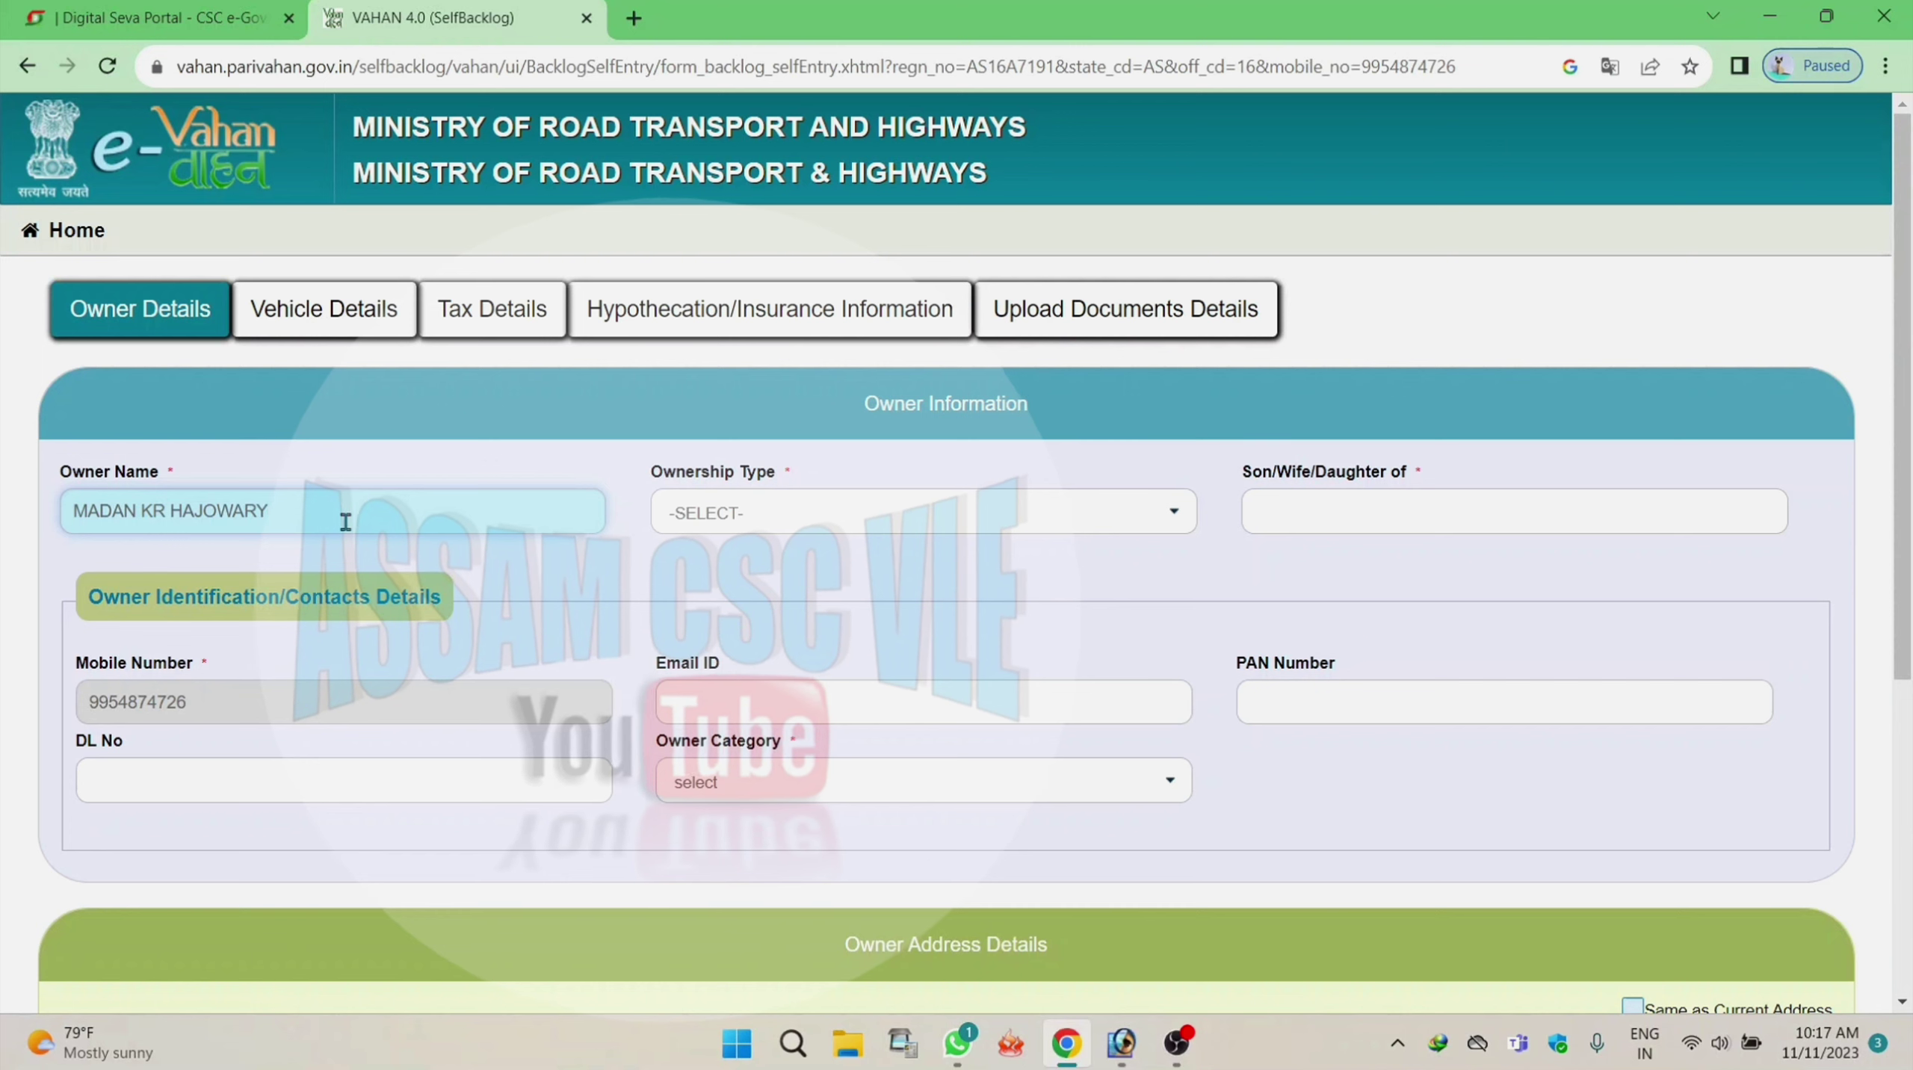
pyautogui.click(822, 524)
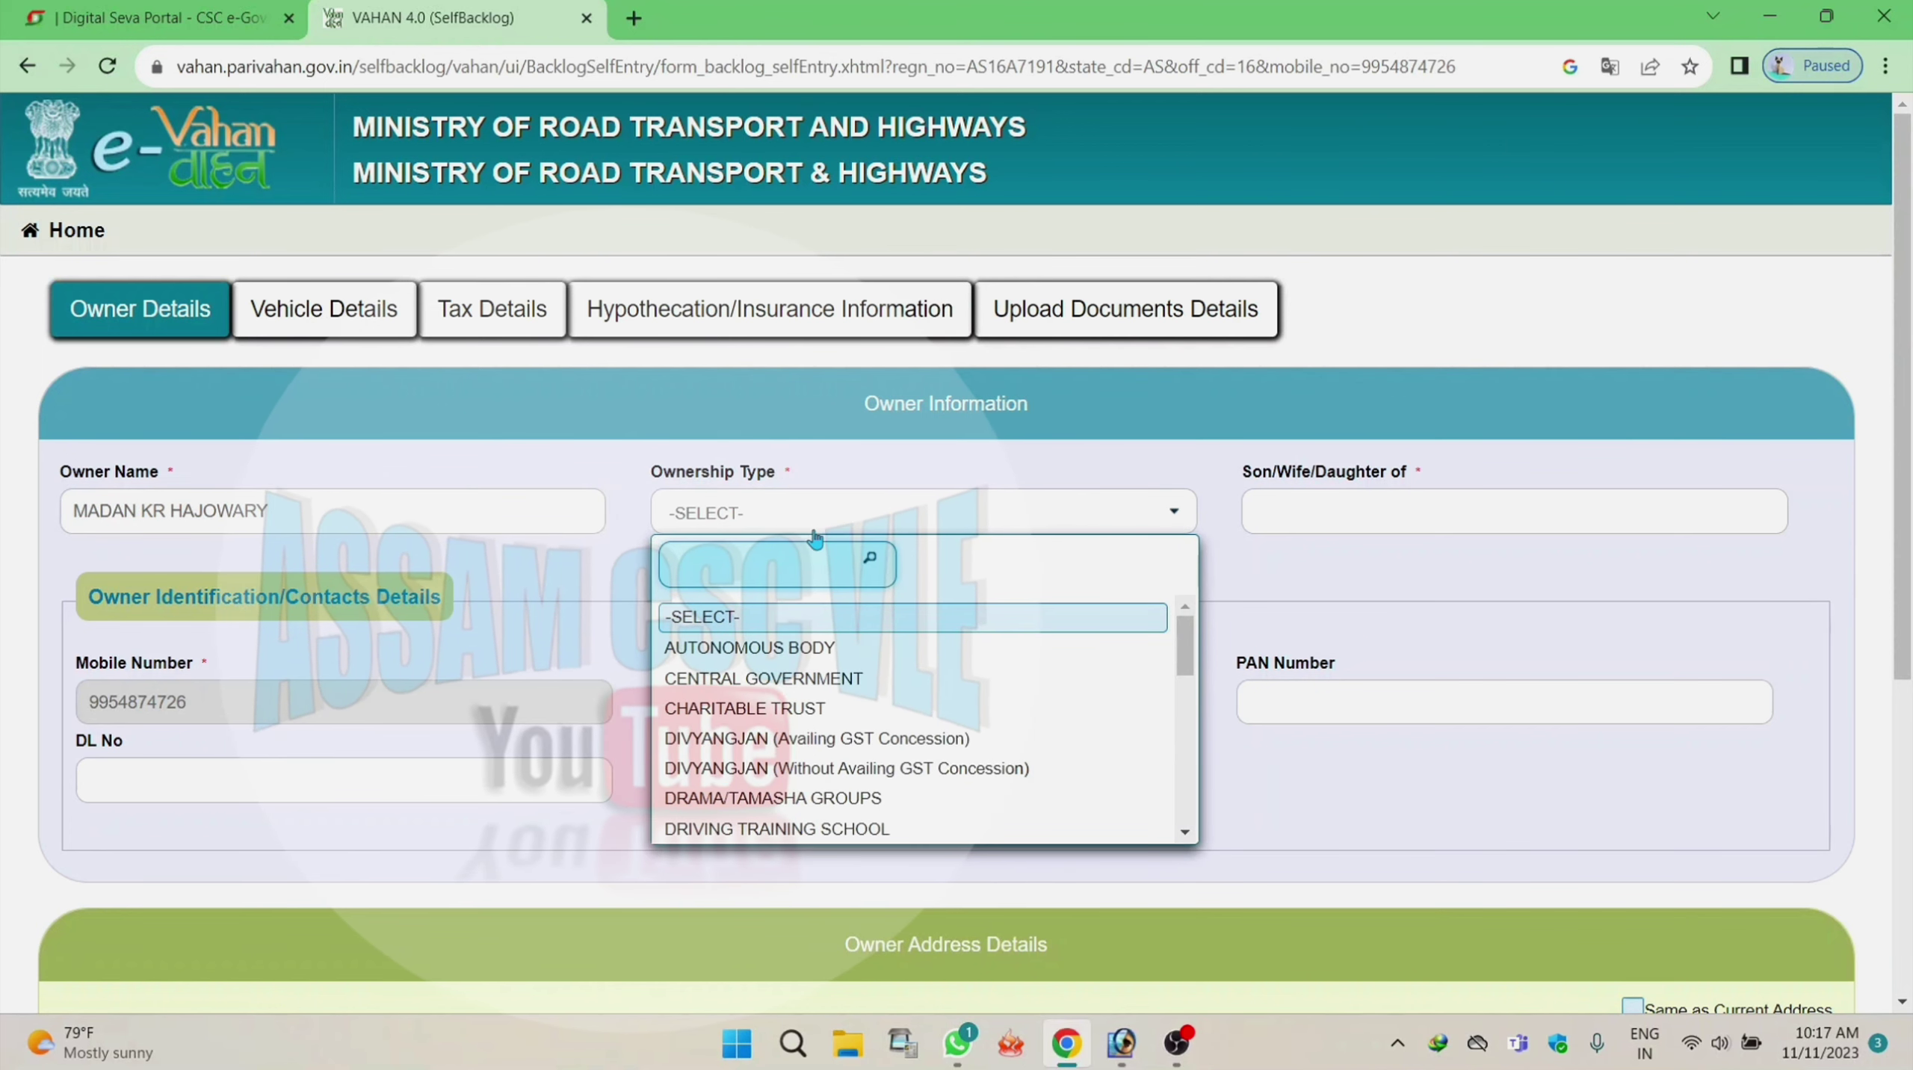
pyautogui.scroll(-3, 839, 720)
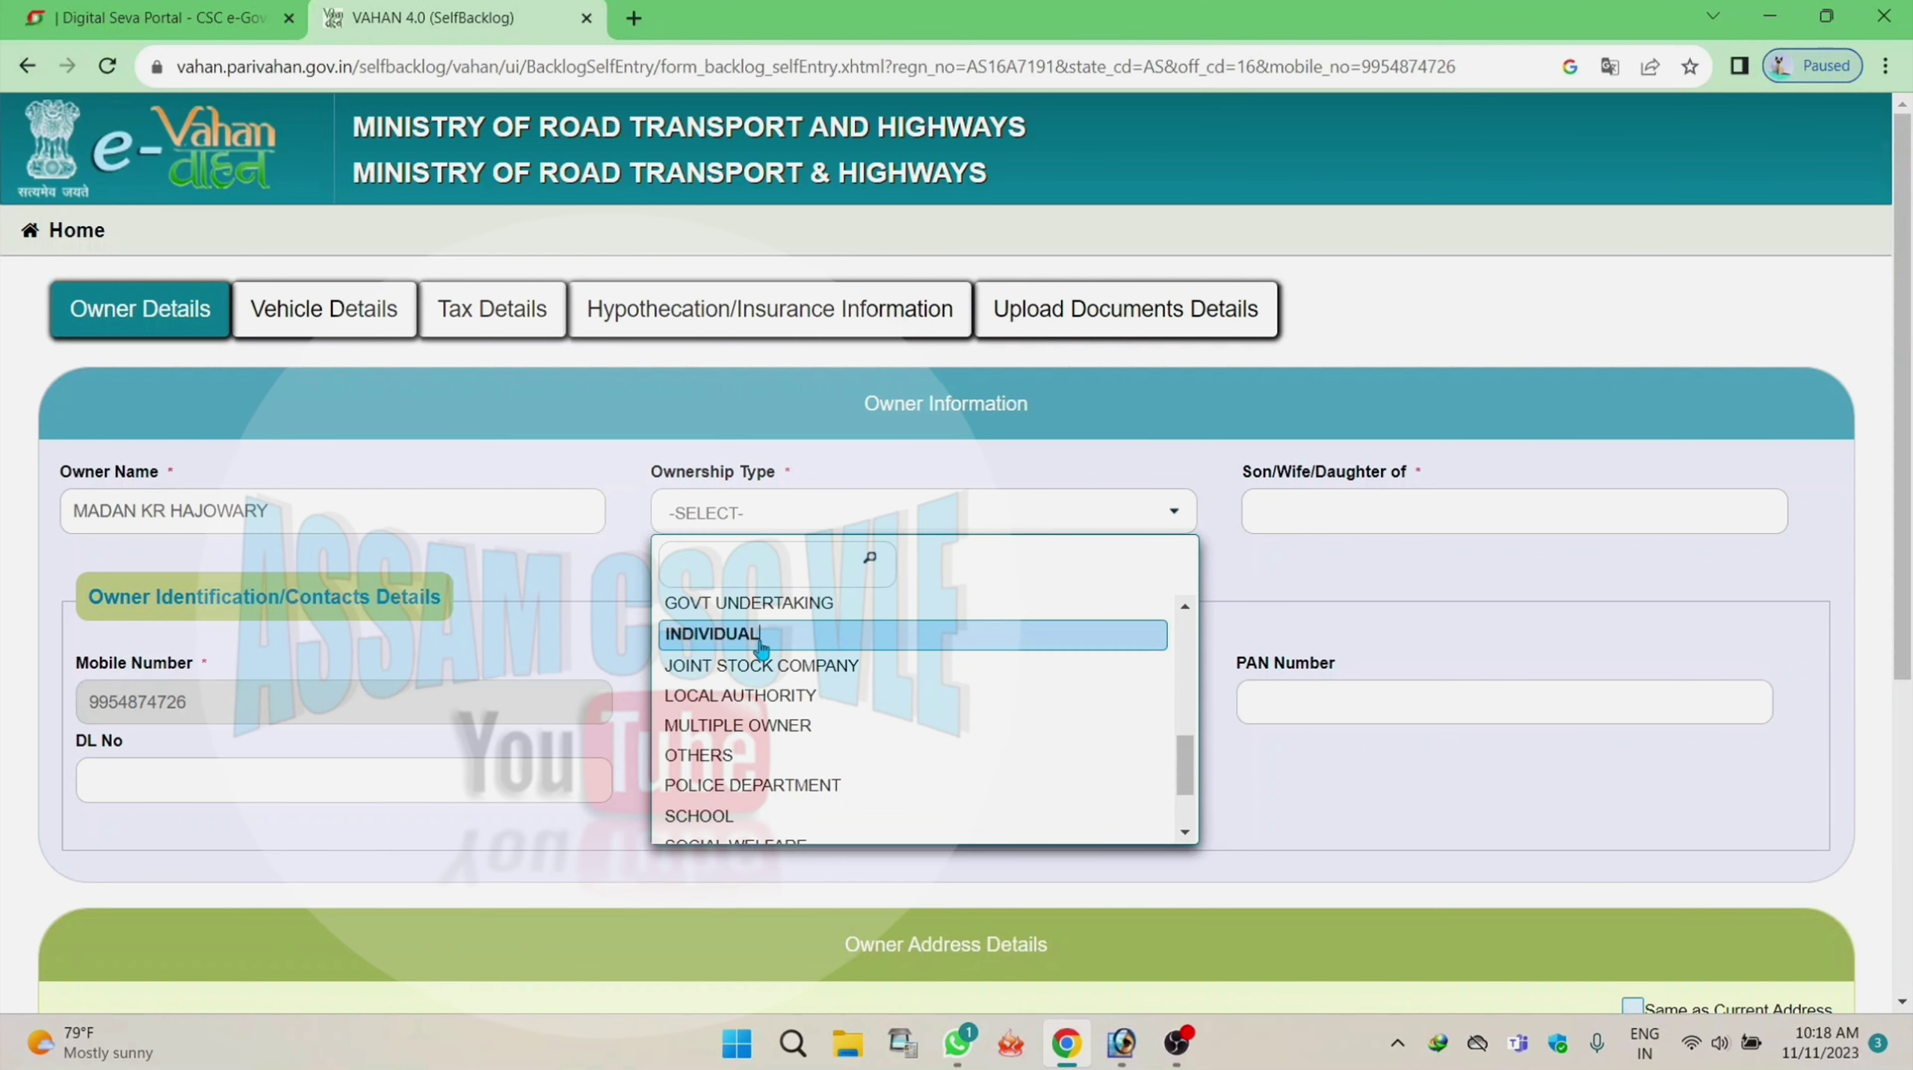
pyautogui.click(836, 623)
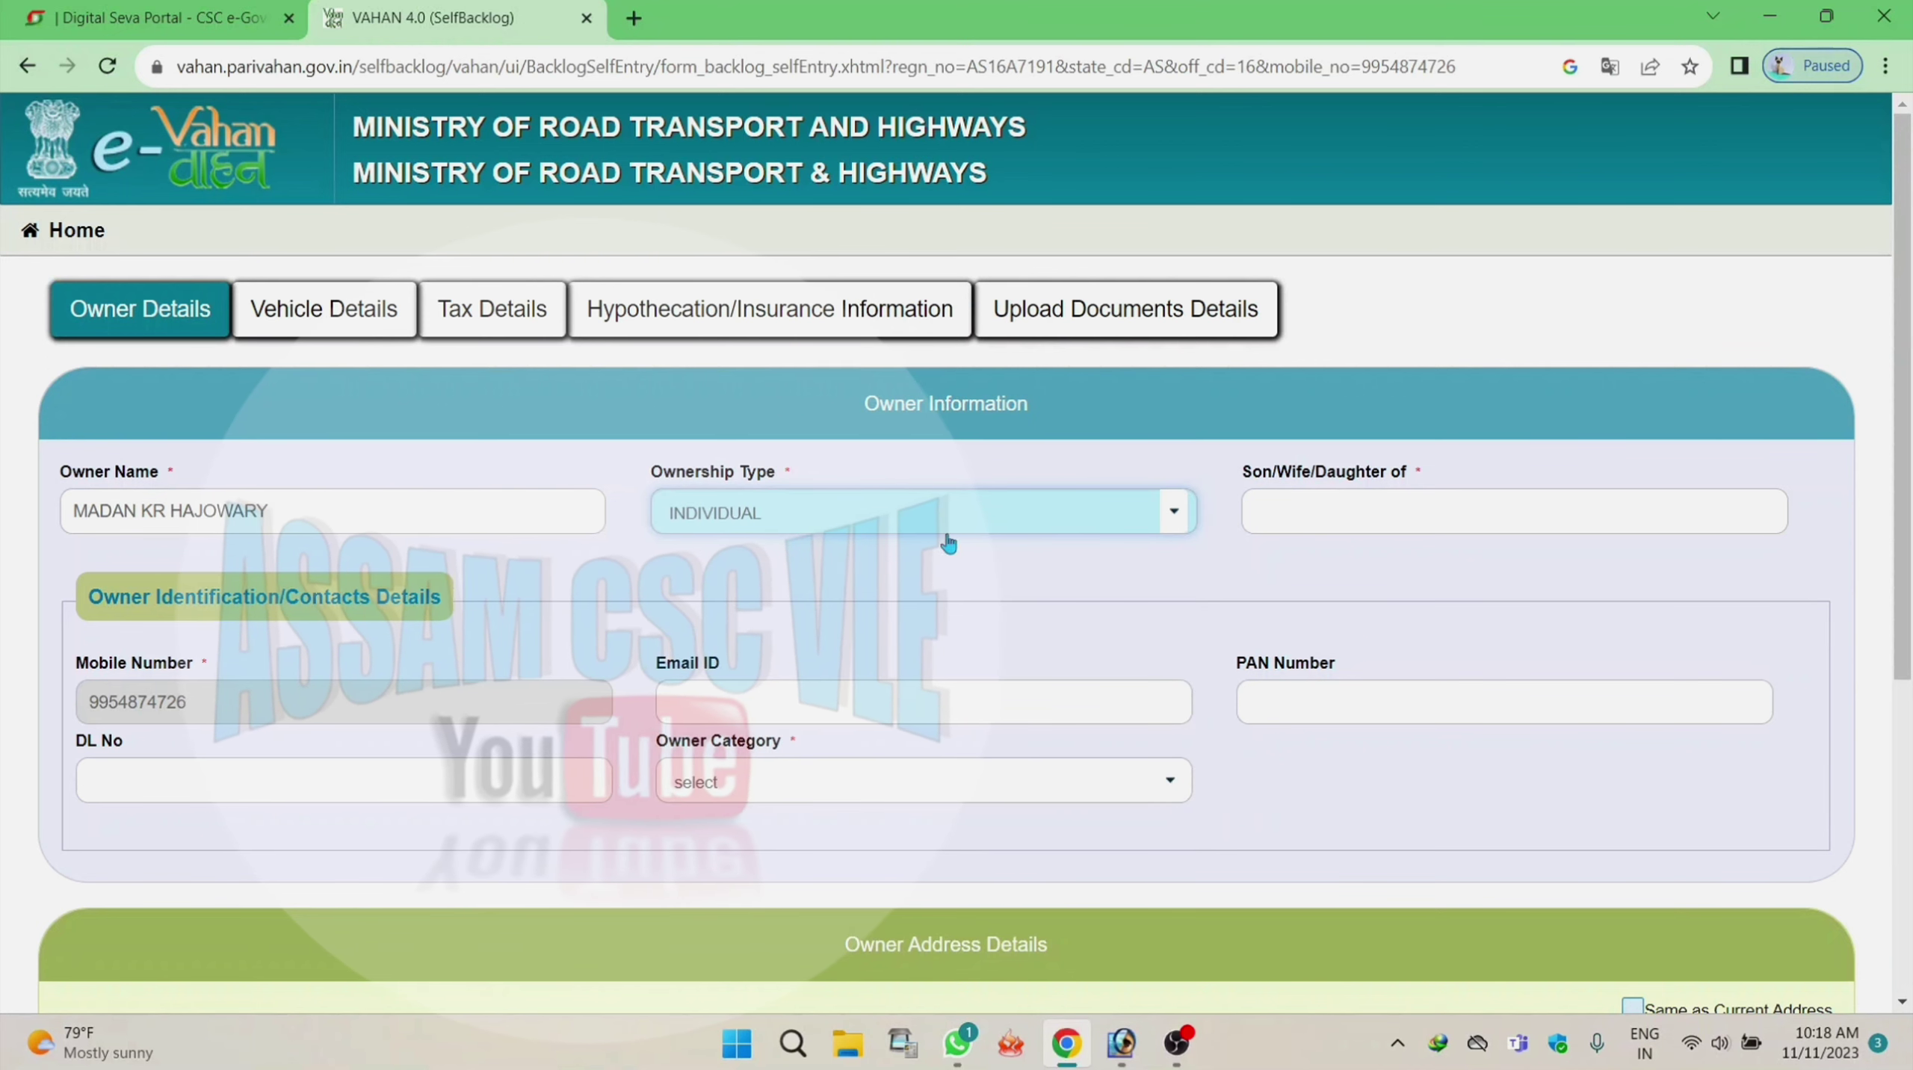
# Step: Fill in the Son/Wife/Daughter of name
pyautogui.click(1291, 519)
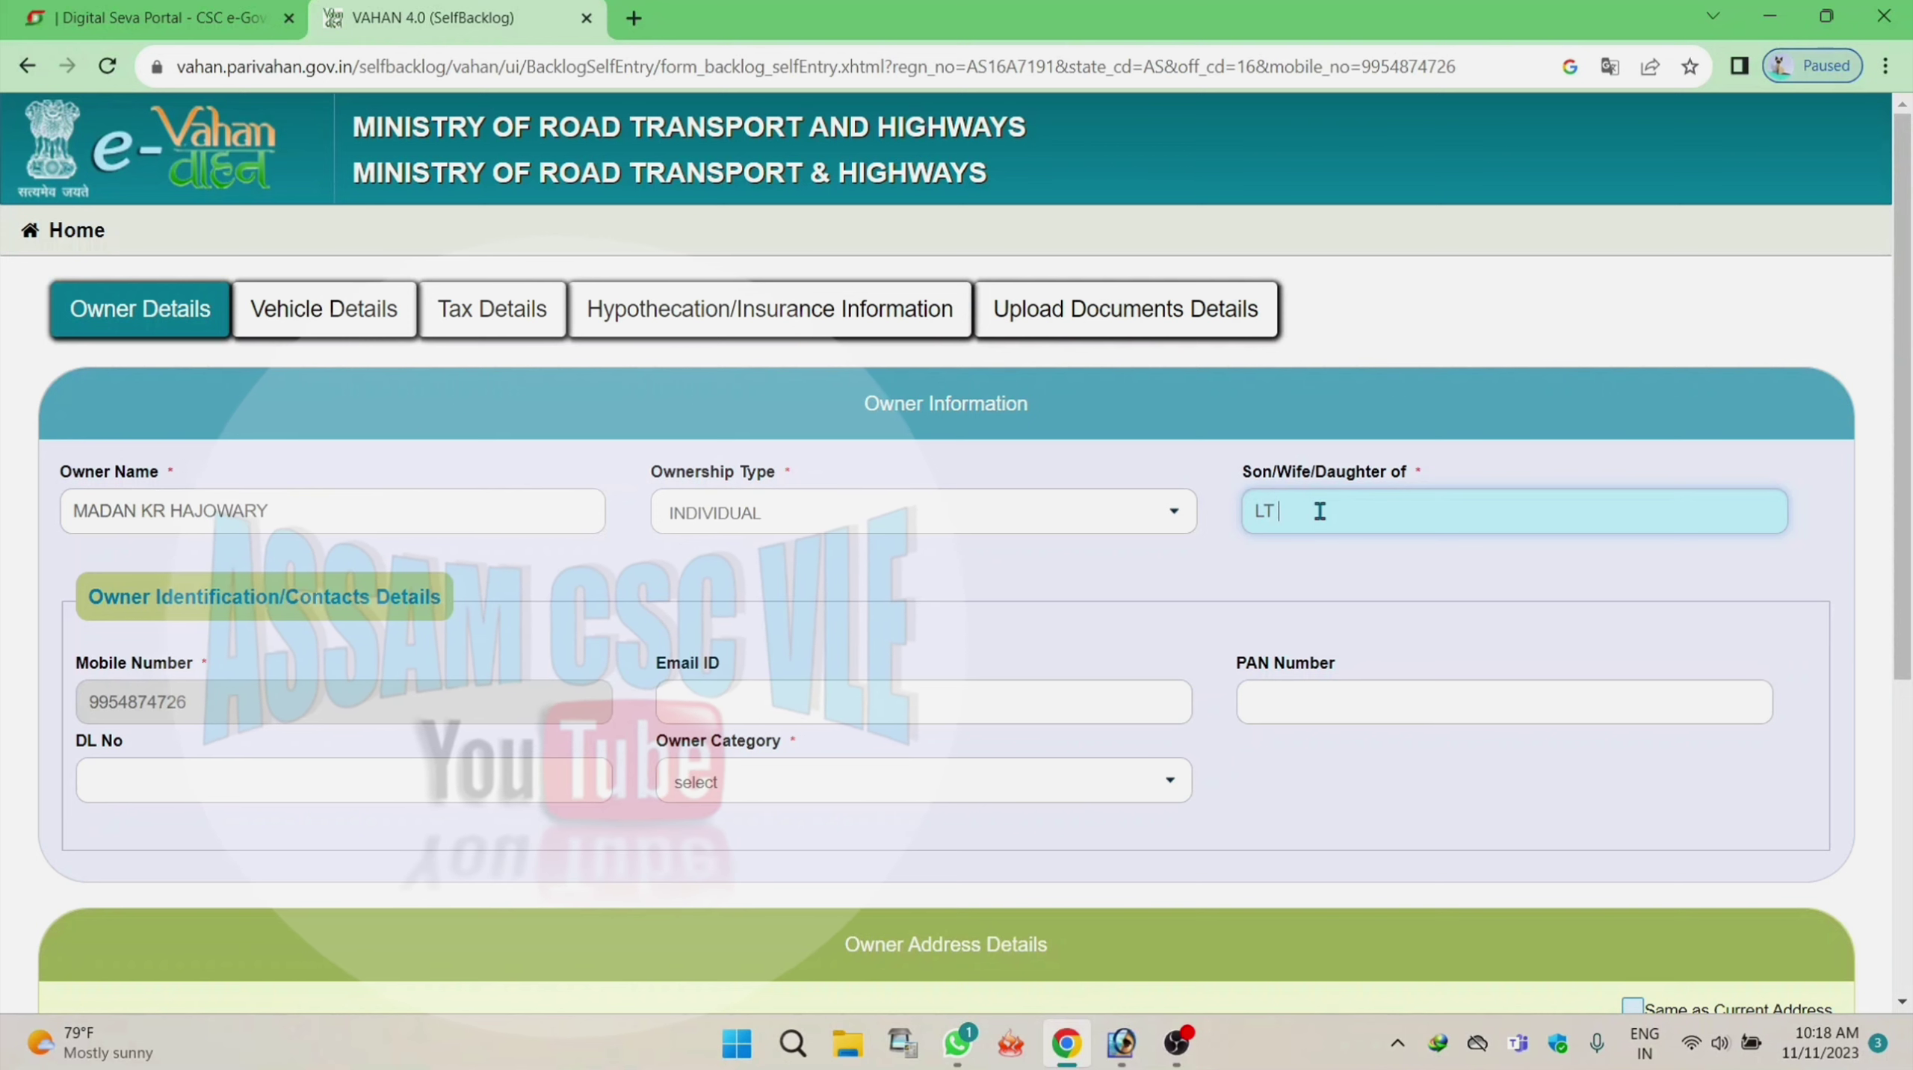
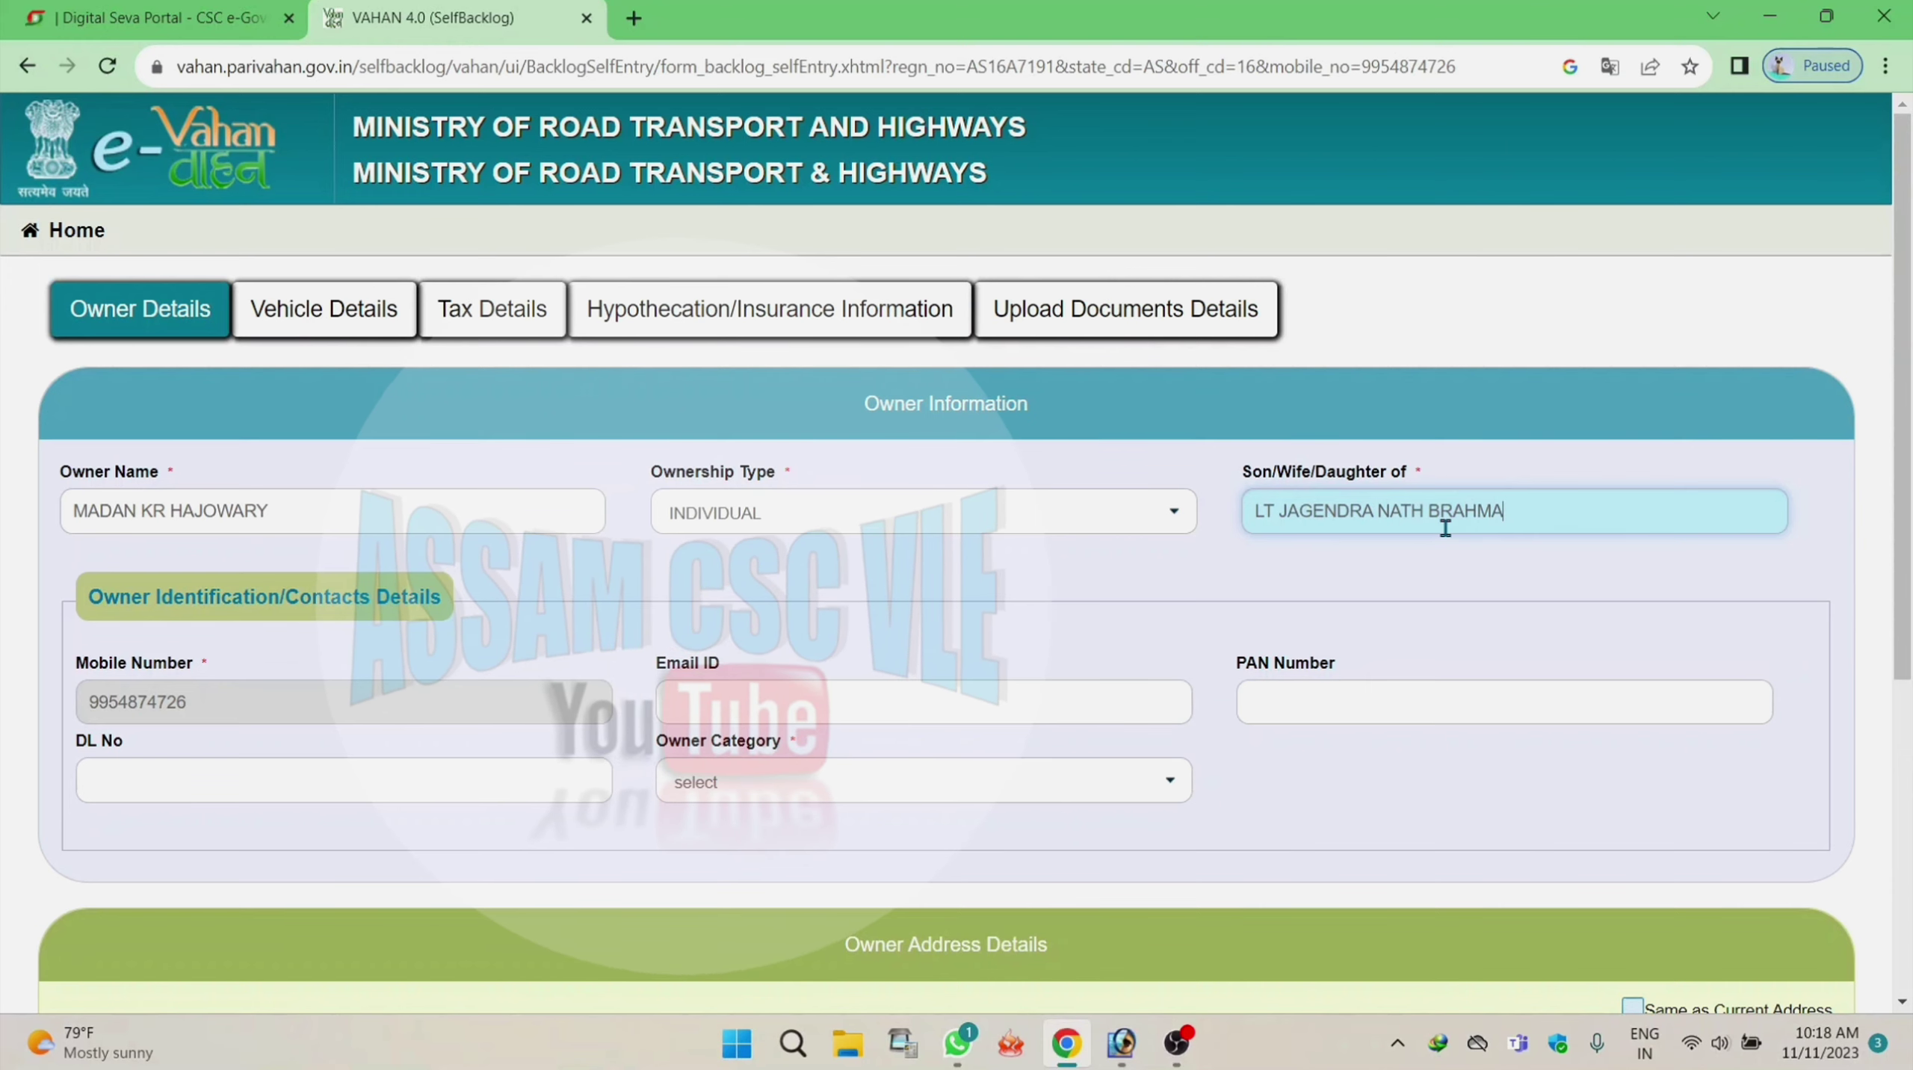
# Step: Set the owner category to SCHEDULED TRIBE and begin entering the owner's PAN number
pyautogui.scroll(-3, 762, 506)
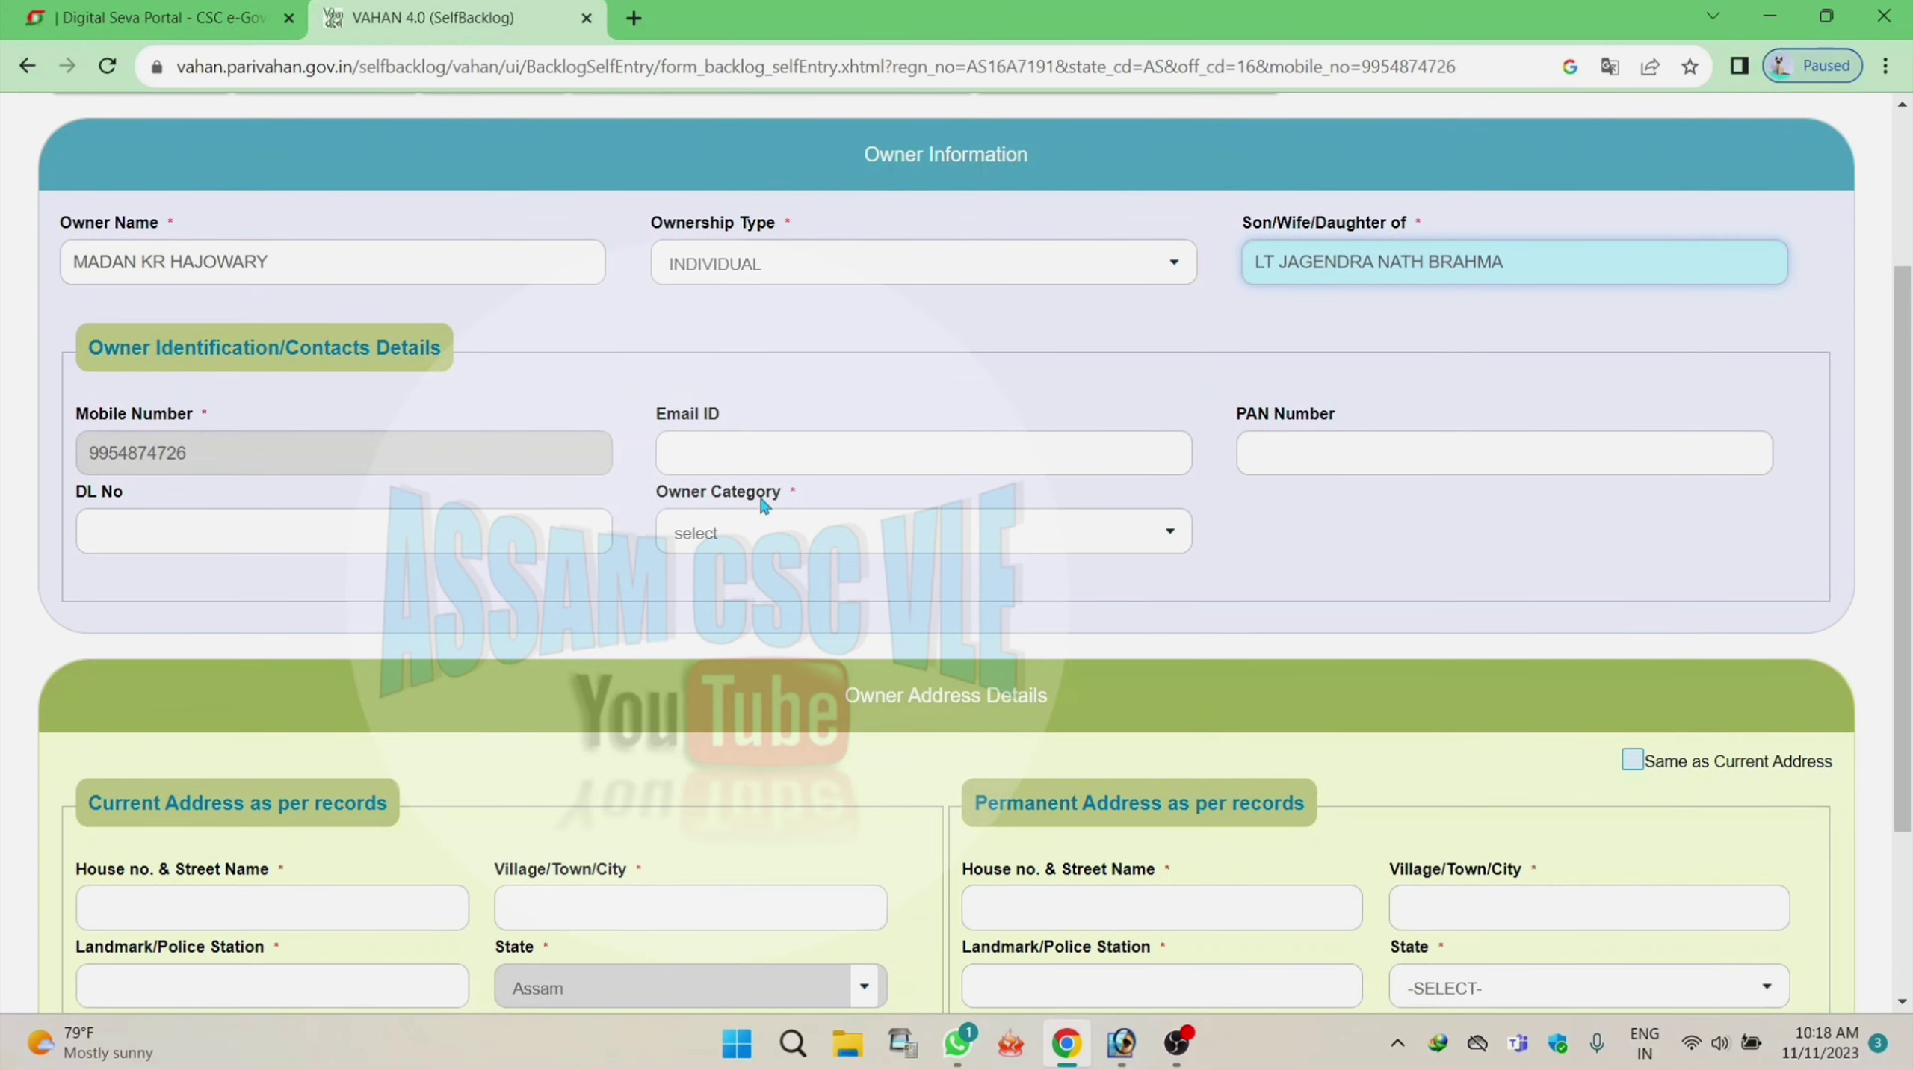
pyautogui.click(789, 545)
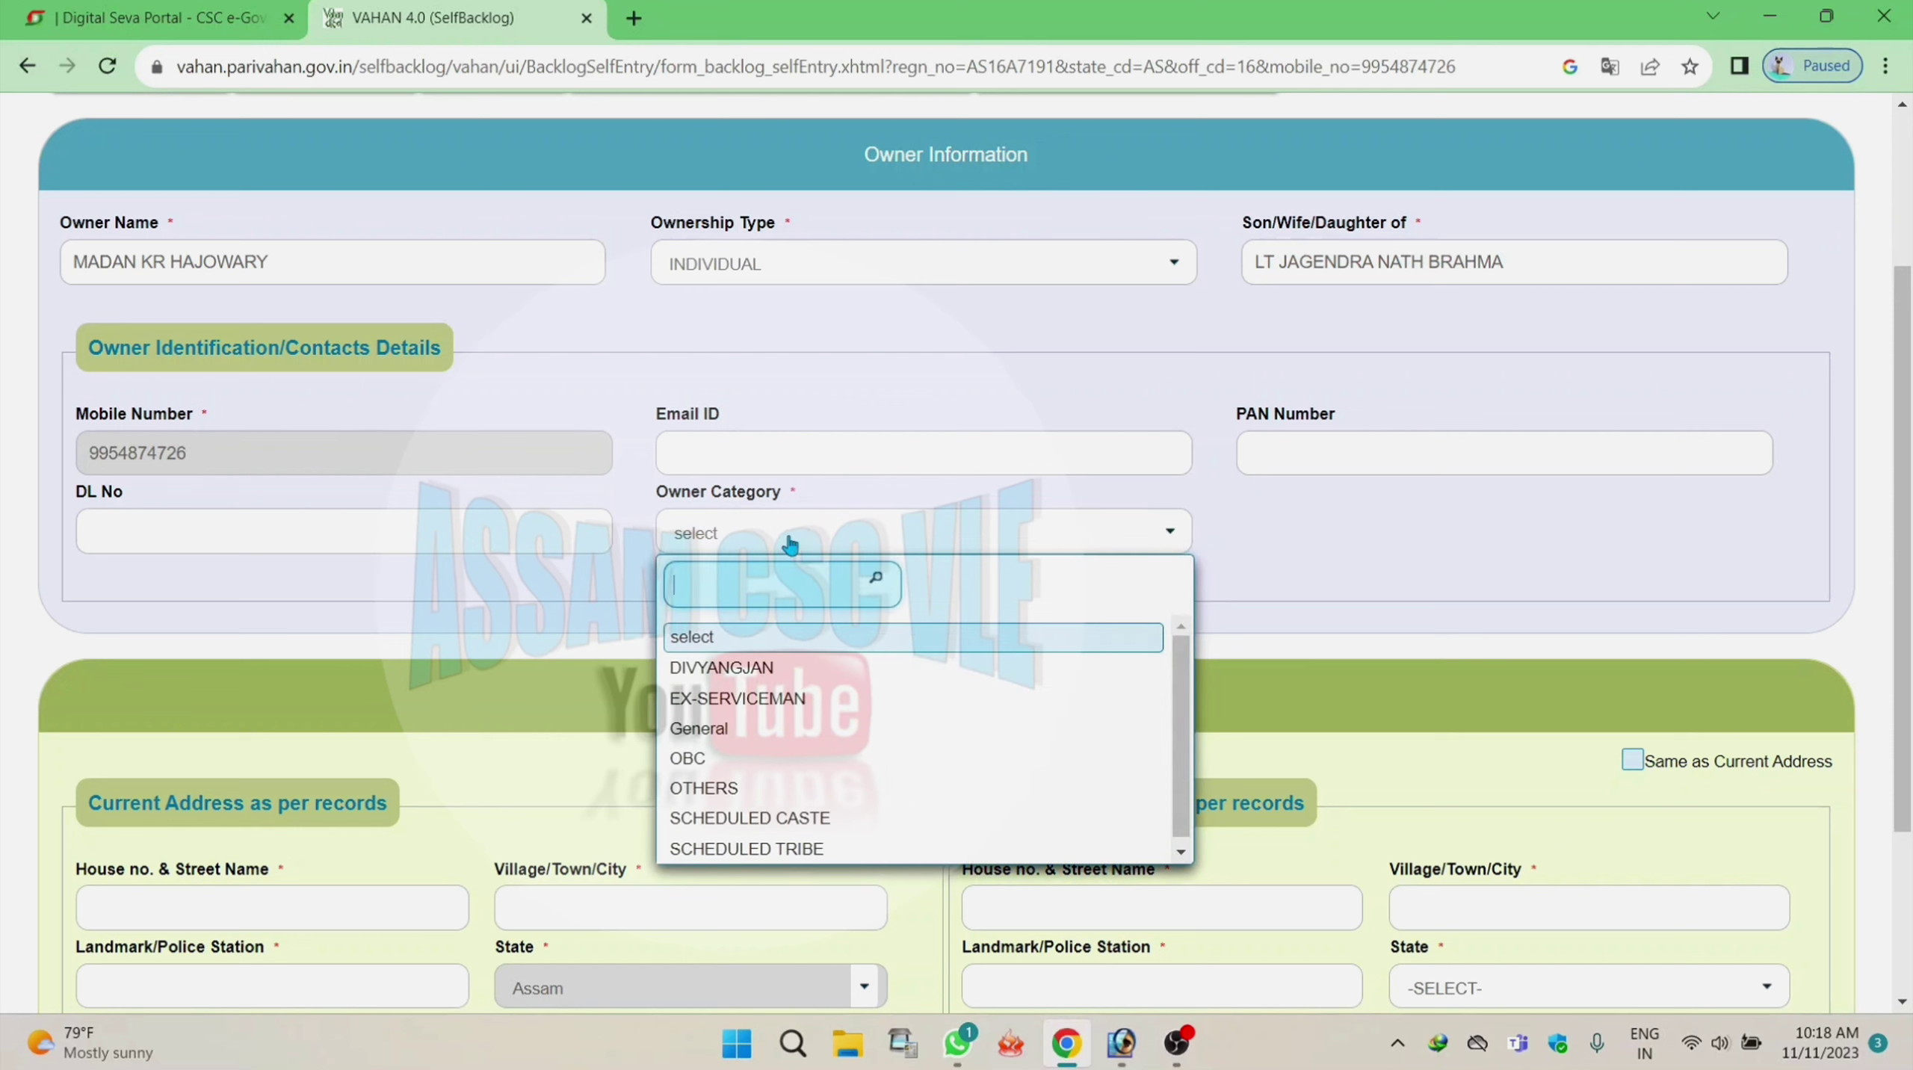
pyautogui.click(747, 735)
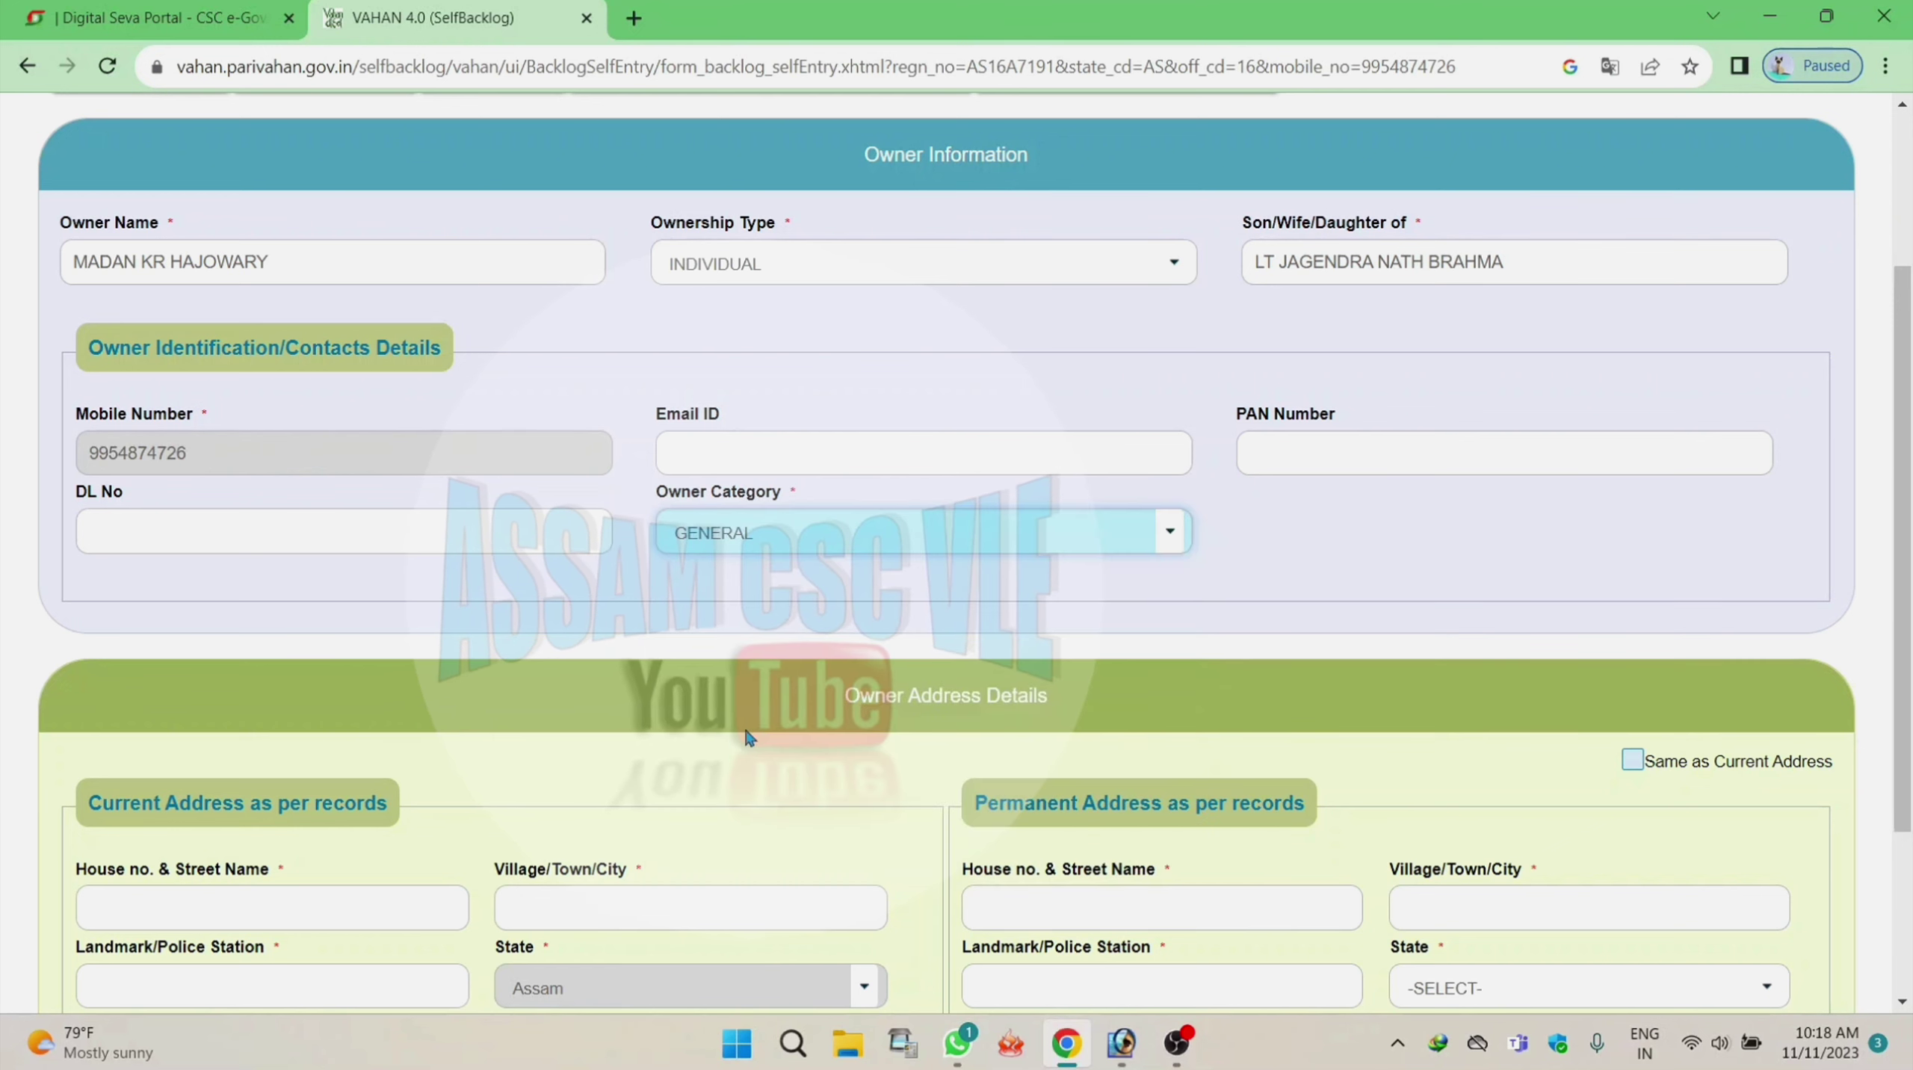
pyautogui.click(788, 549)
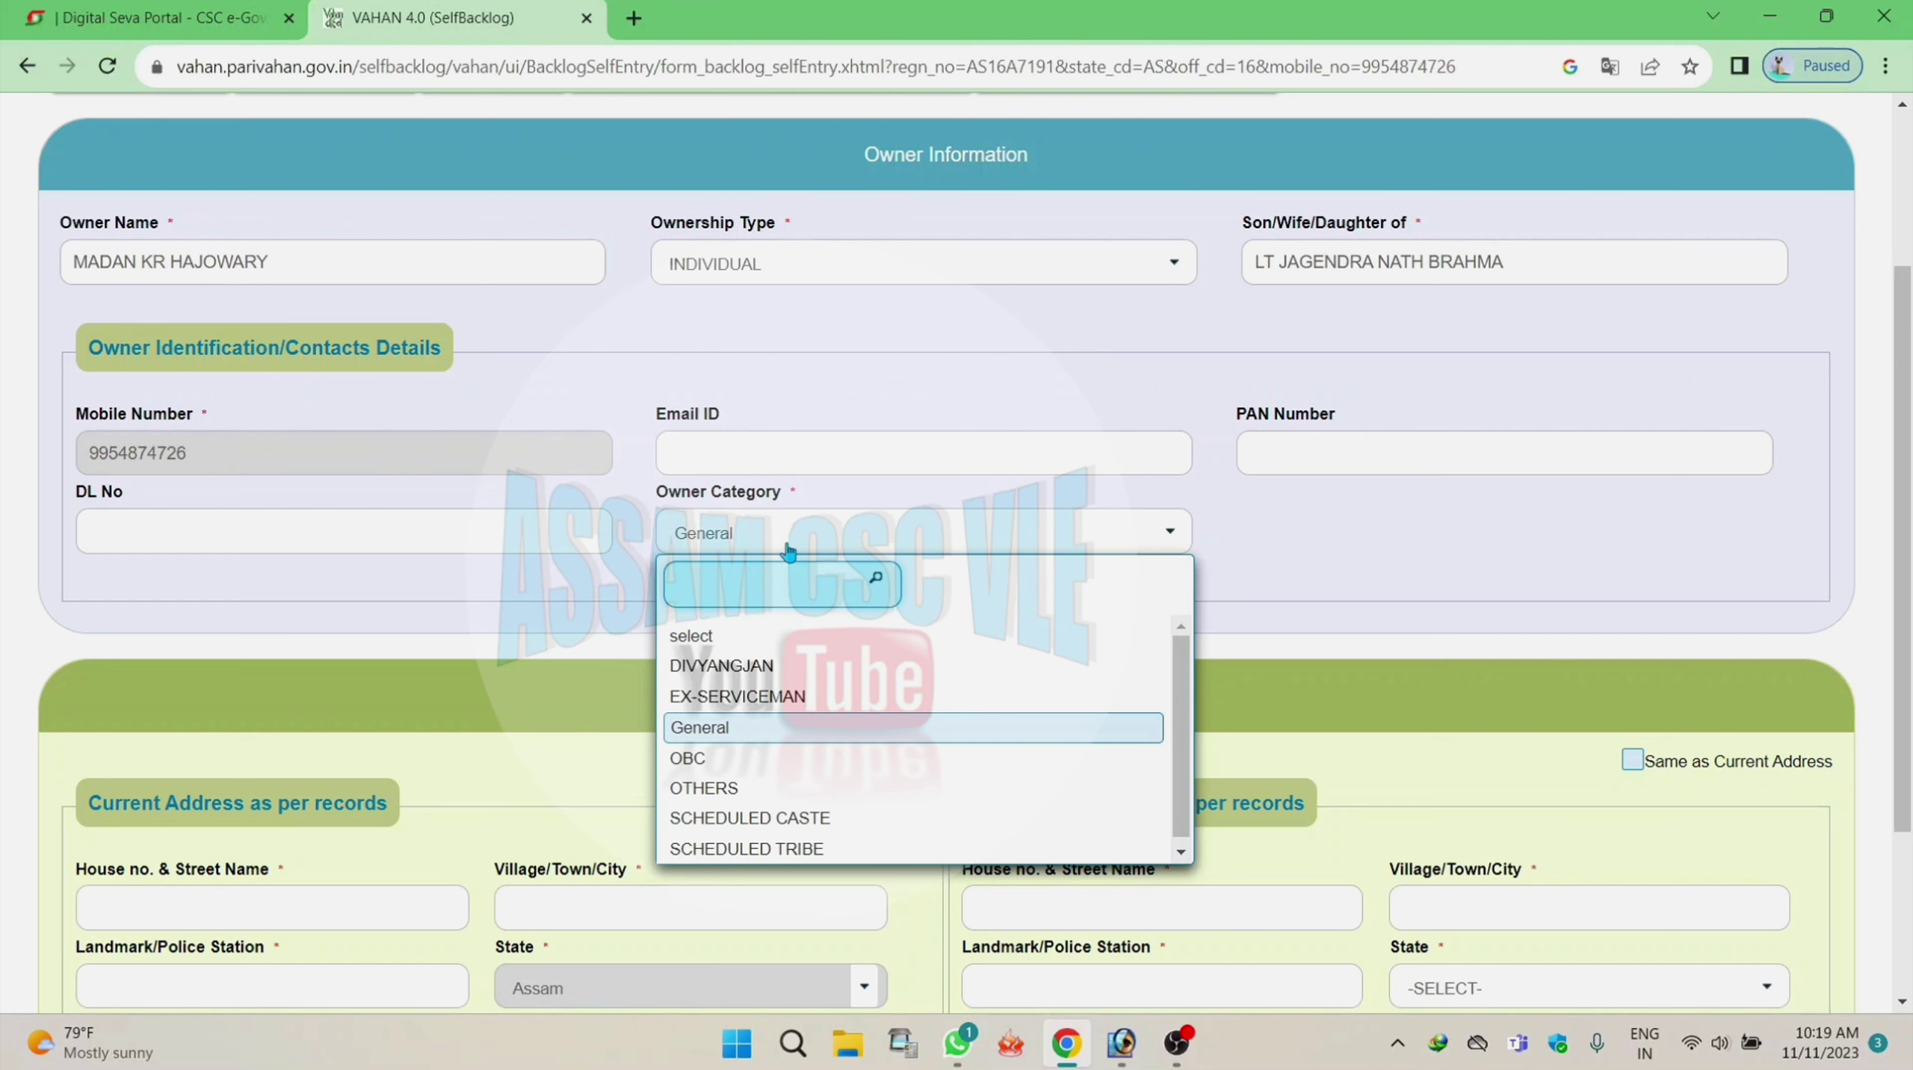
pyautogui.click(832, 823)
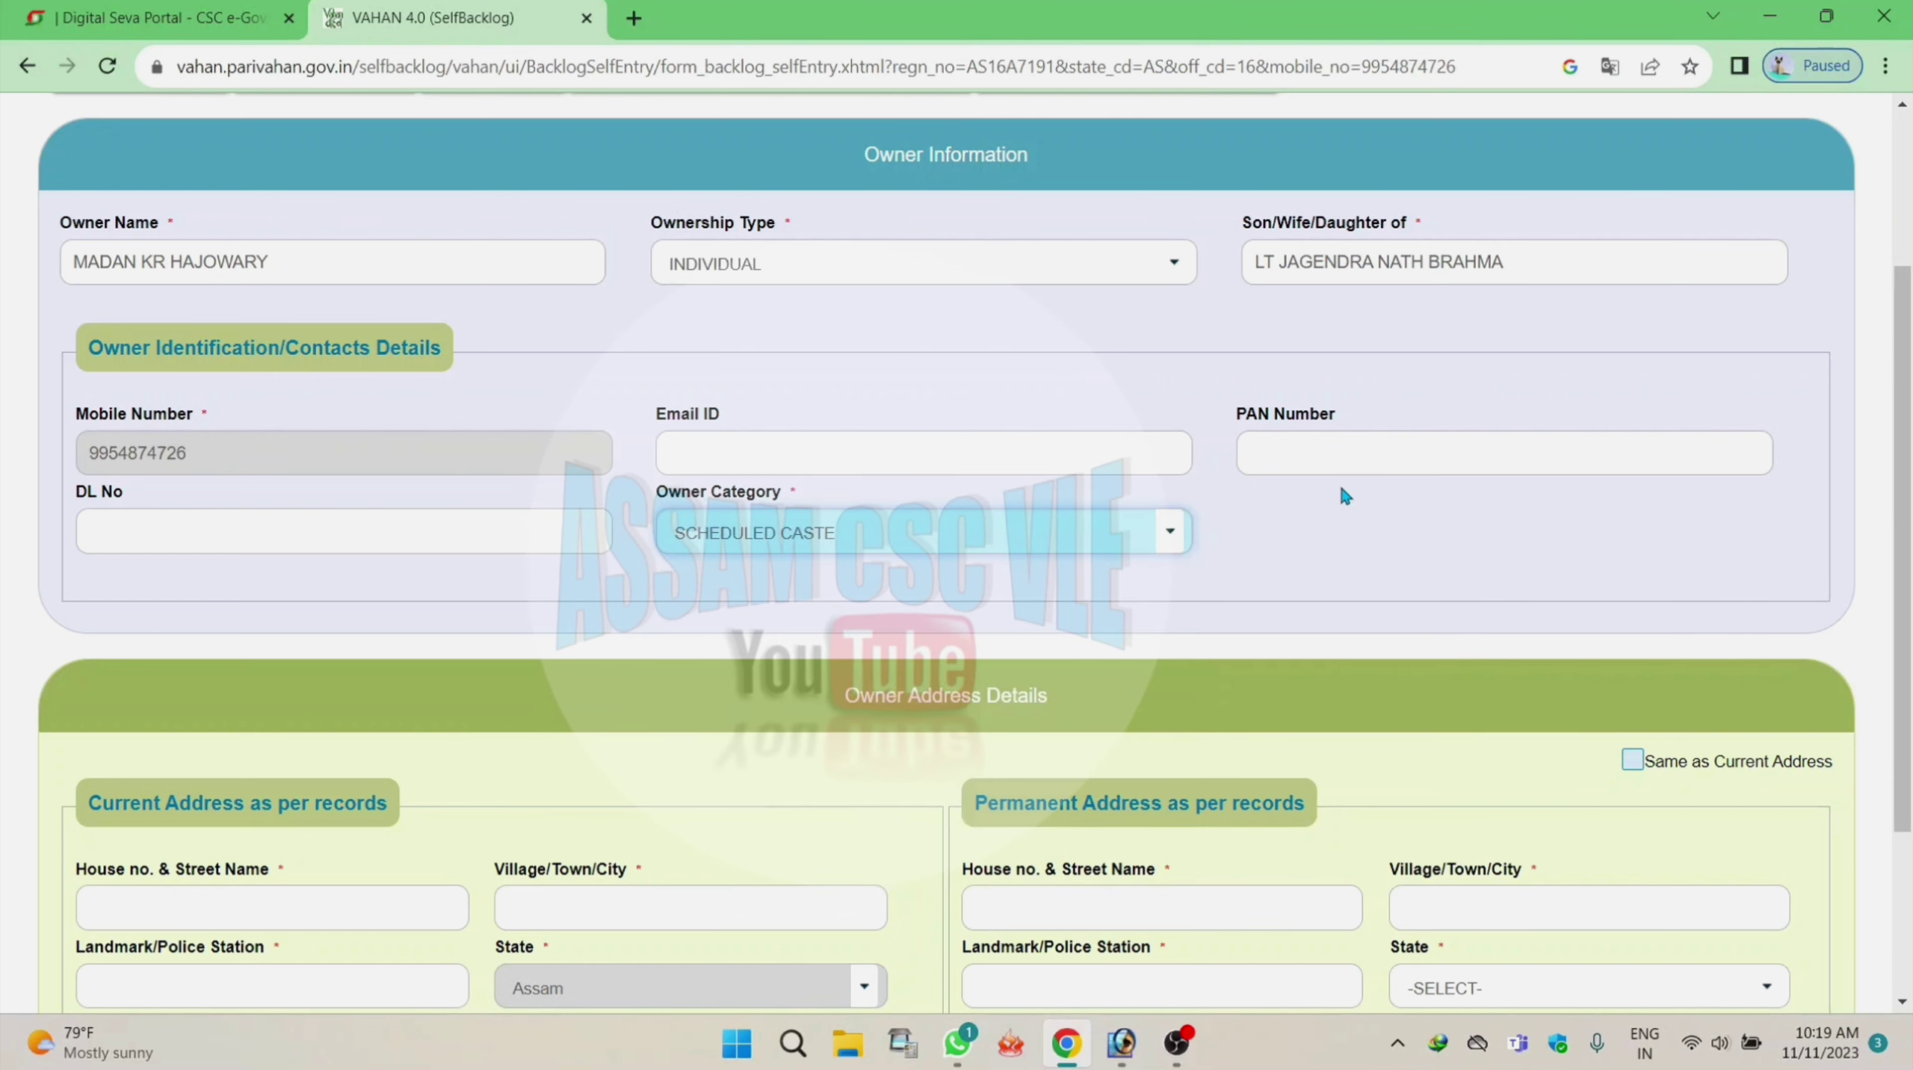
pyautogui.click(1330, 448)
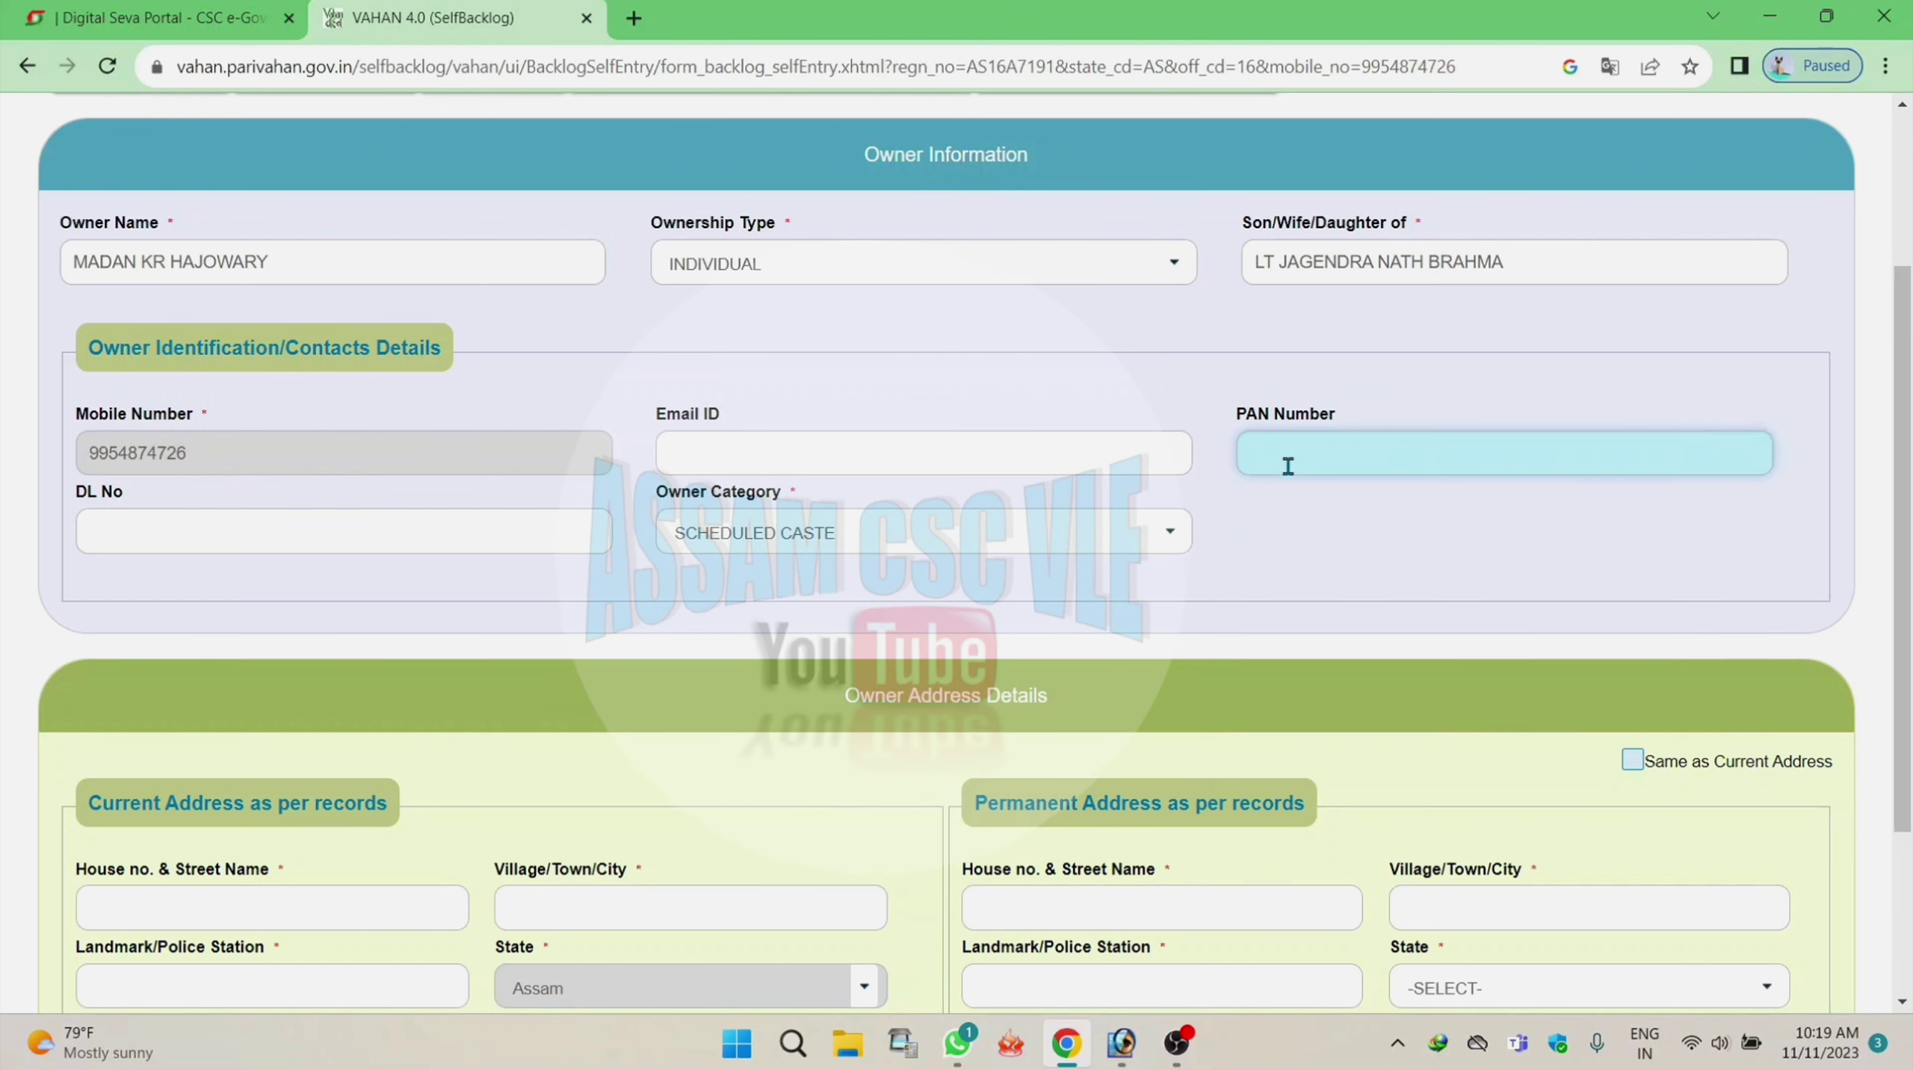
pyautogui.click(944, 545)
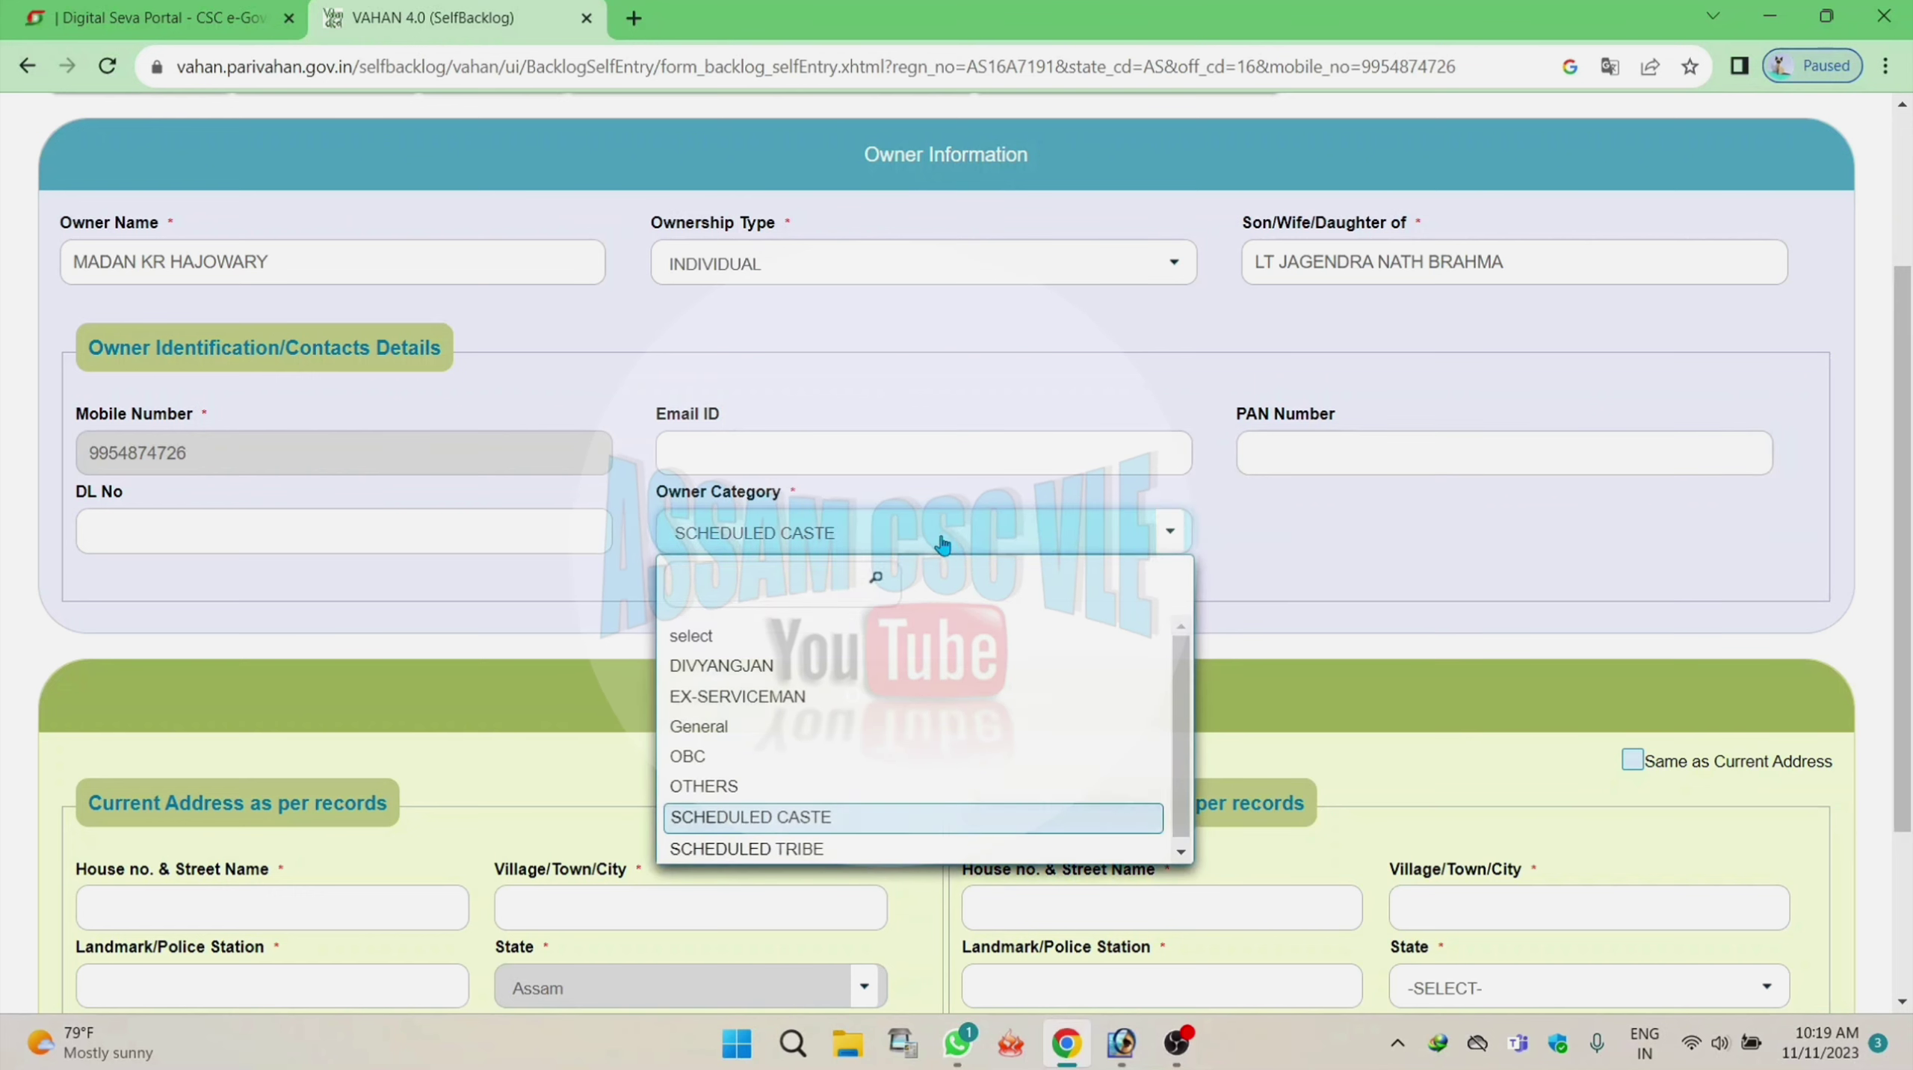
pyautogui.click(832, 848)
pyautogui.click(1302, 455)
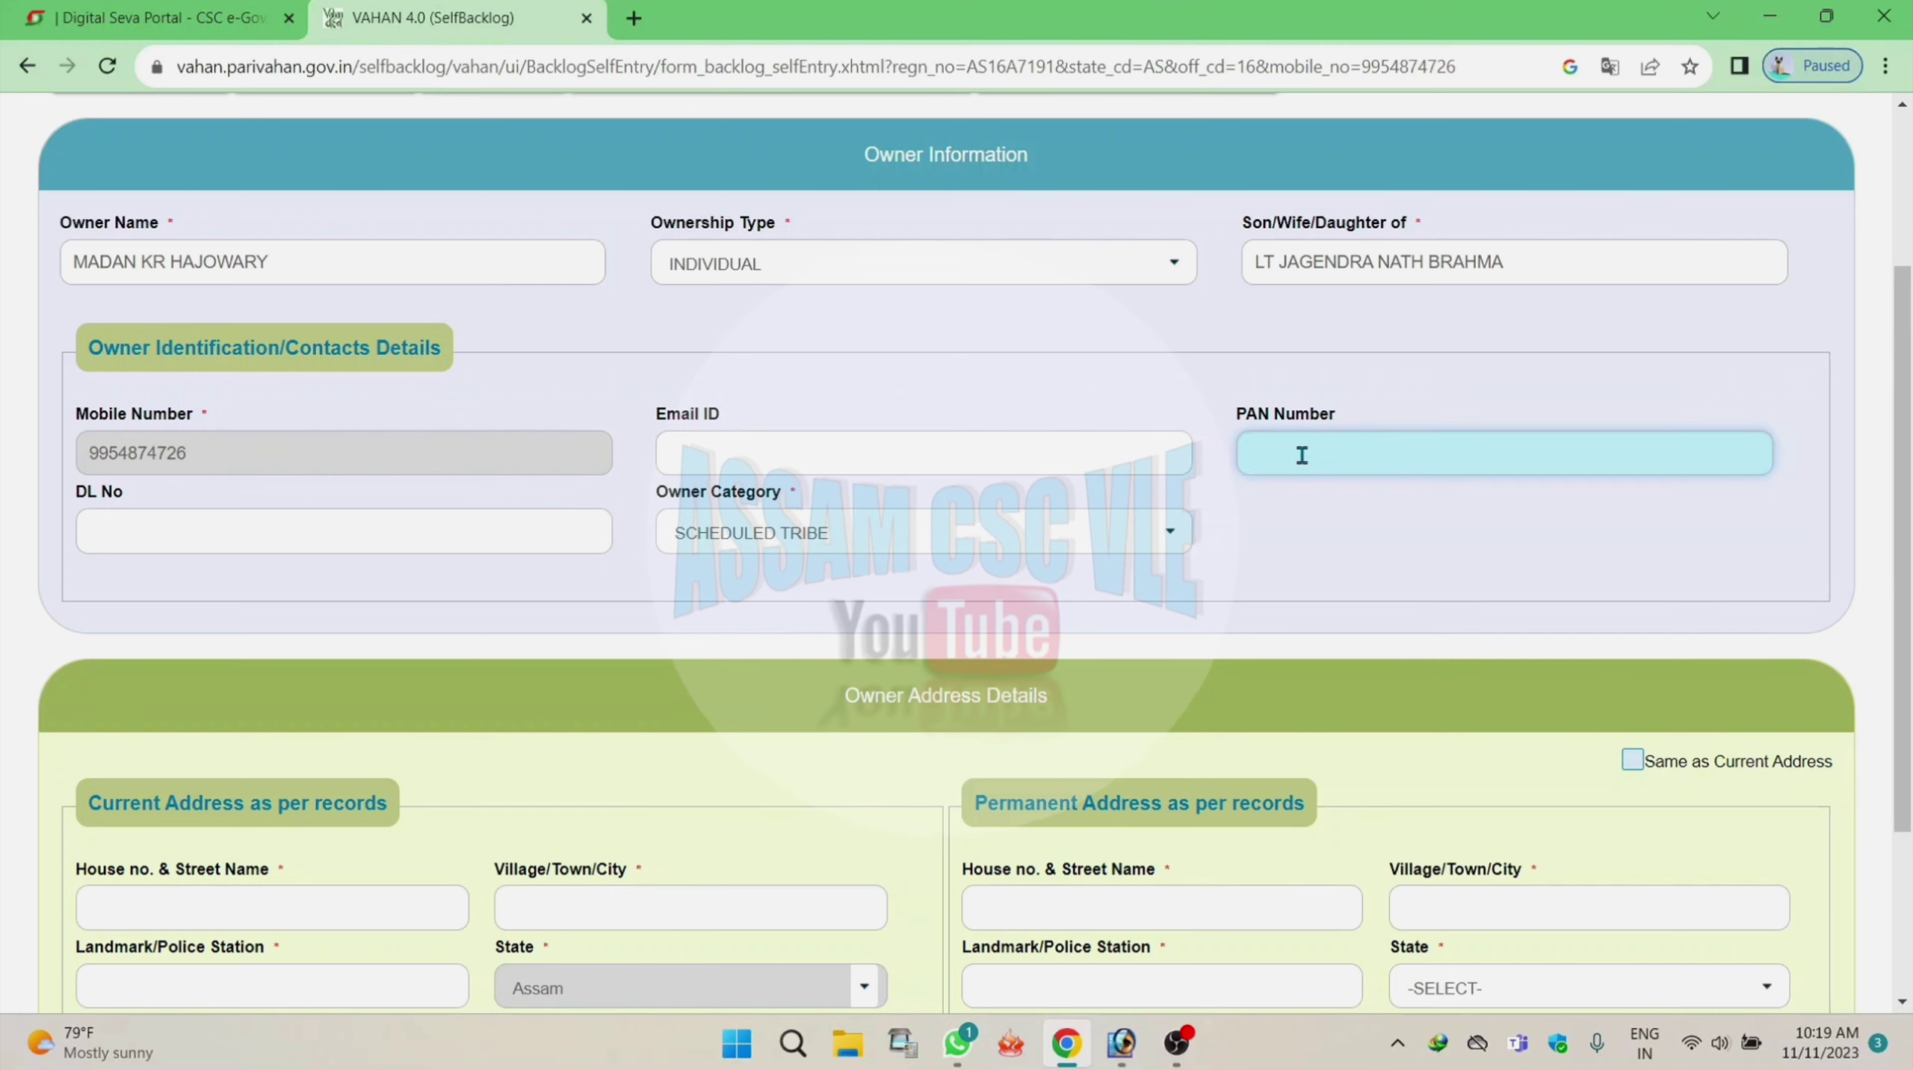
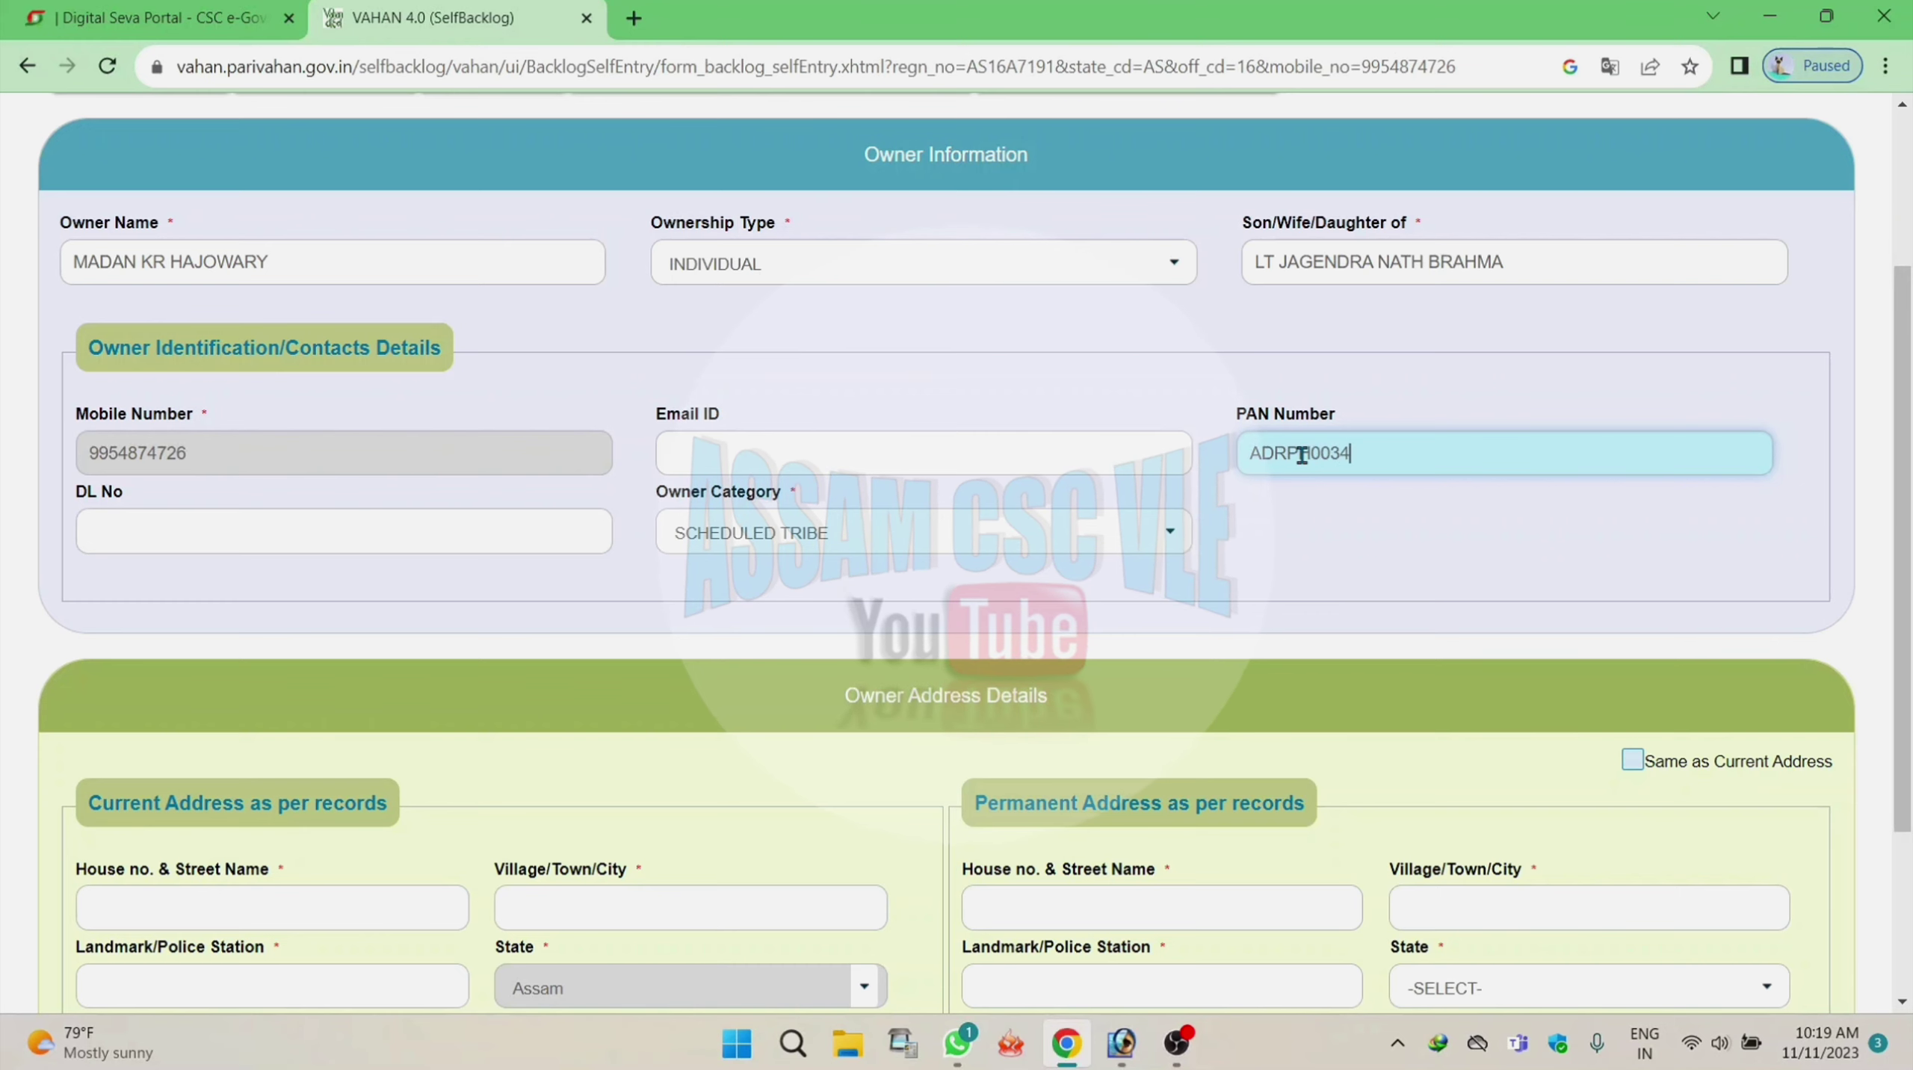
pyautogui.scroll(-3, 1115, 492)
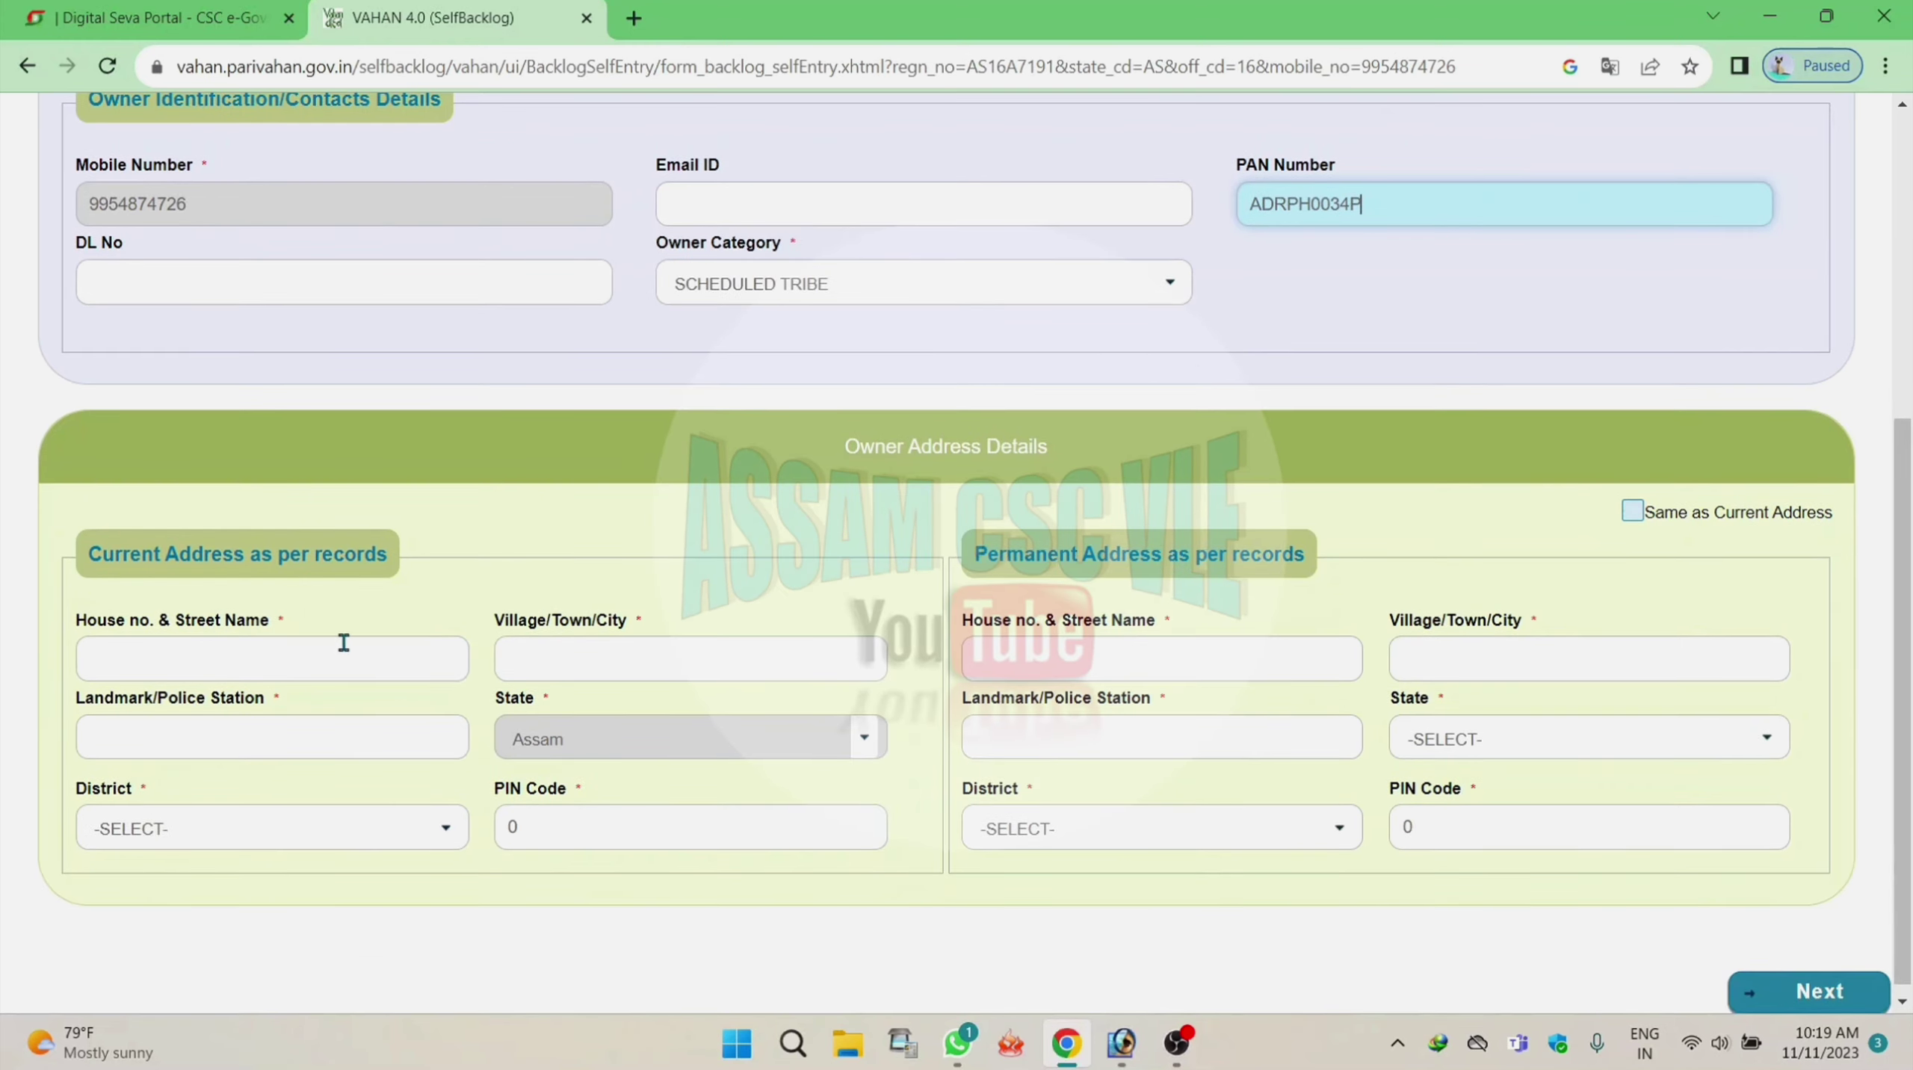
# Step: Enter the current house/street, removing the VILL prefix, and fill in the village
pyautogui.click(300, 657)
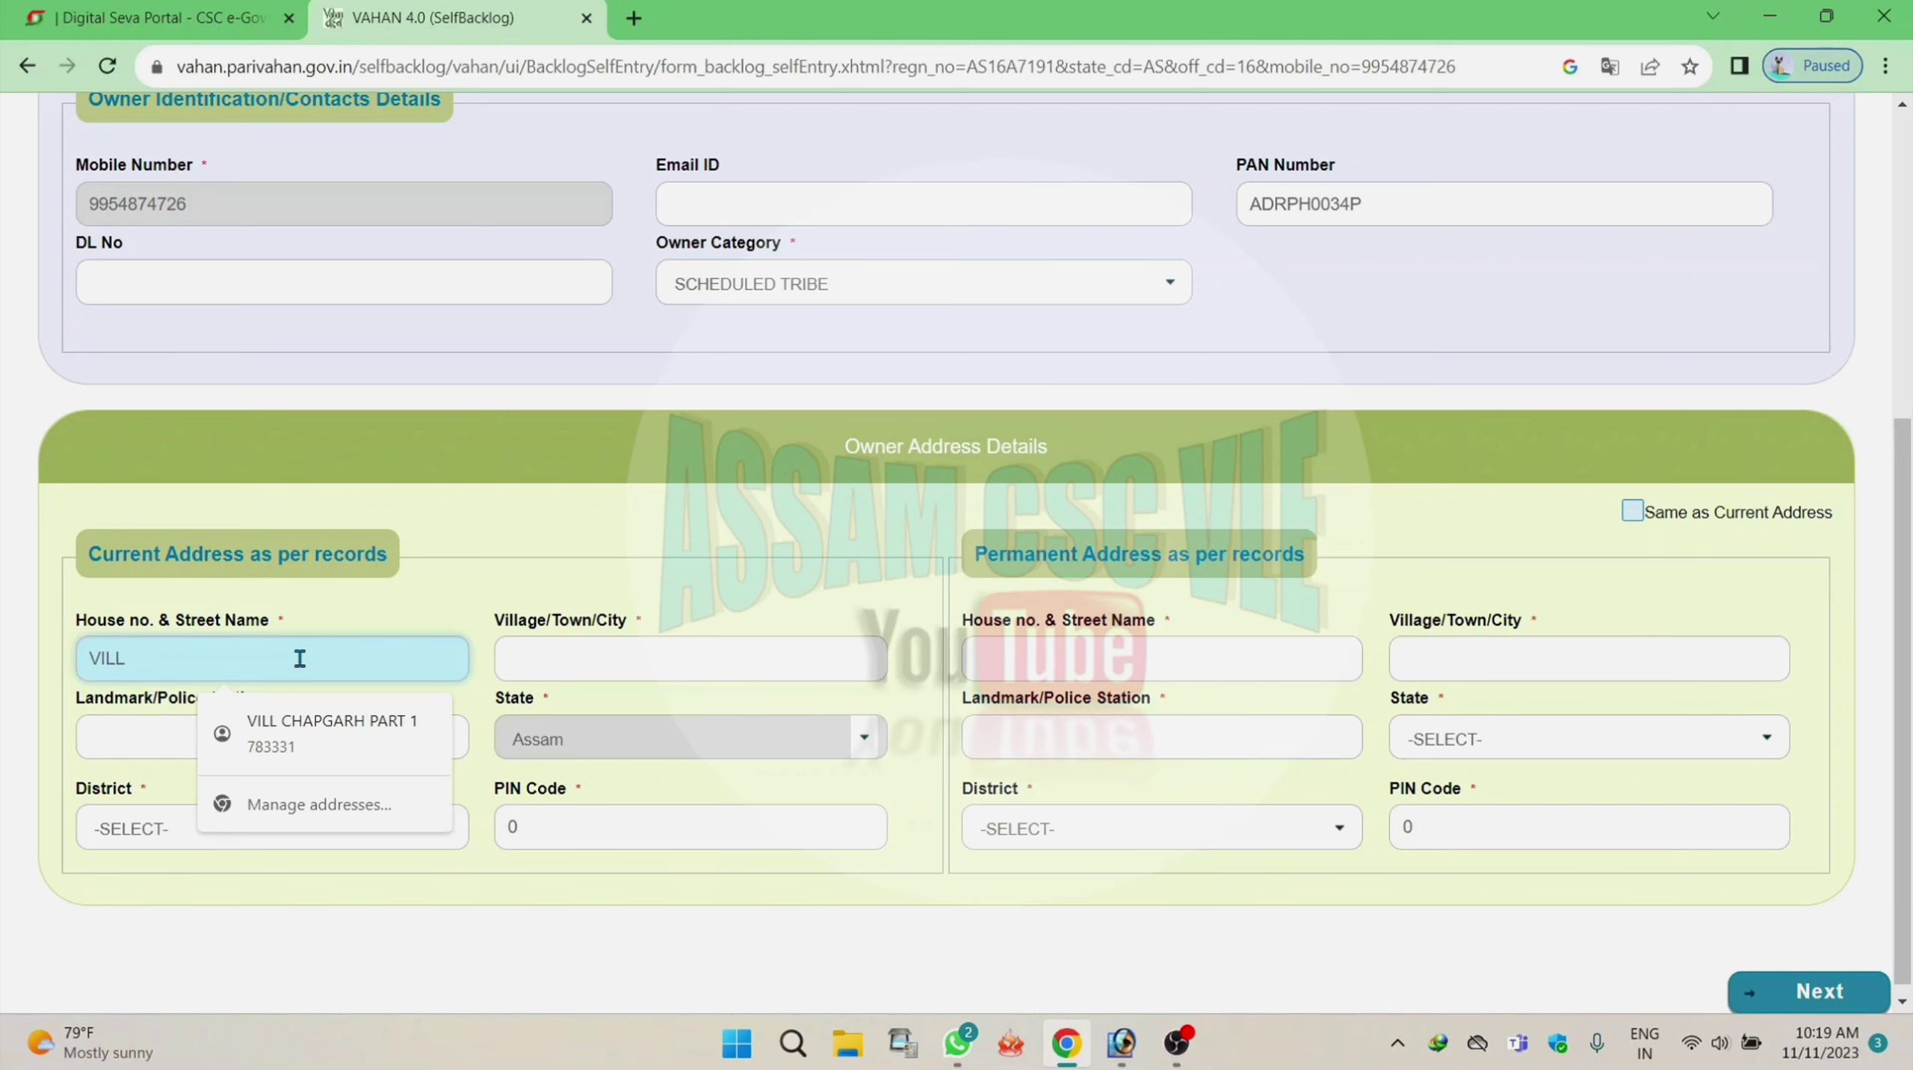
pyautogui.write('SHINGJHORA')
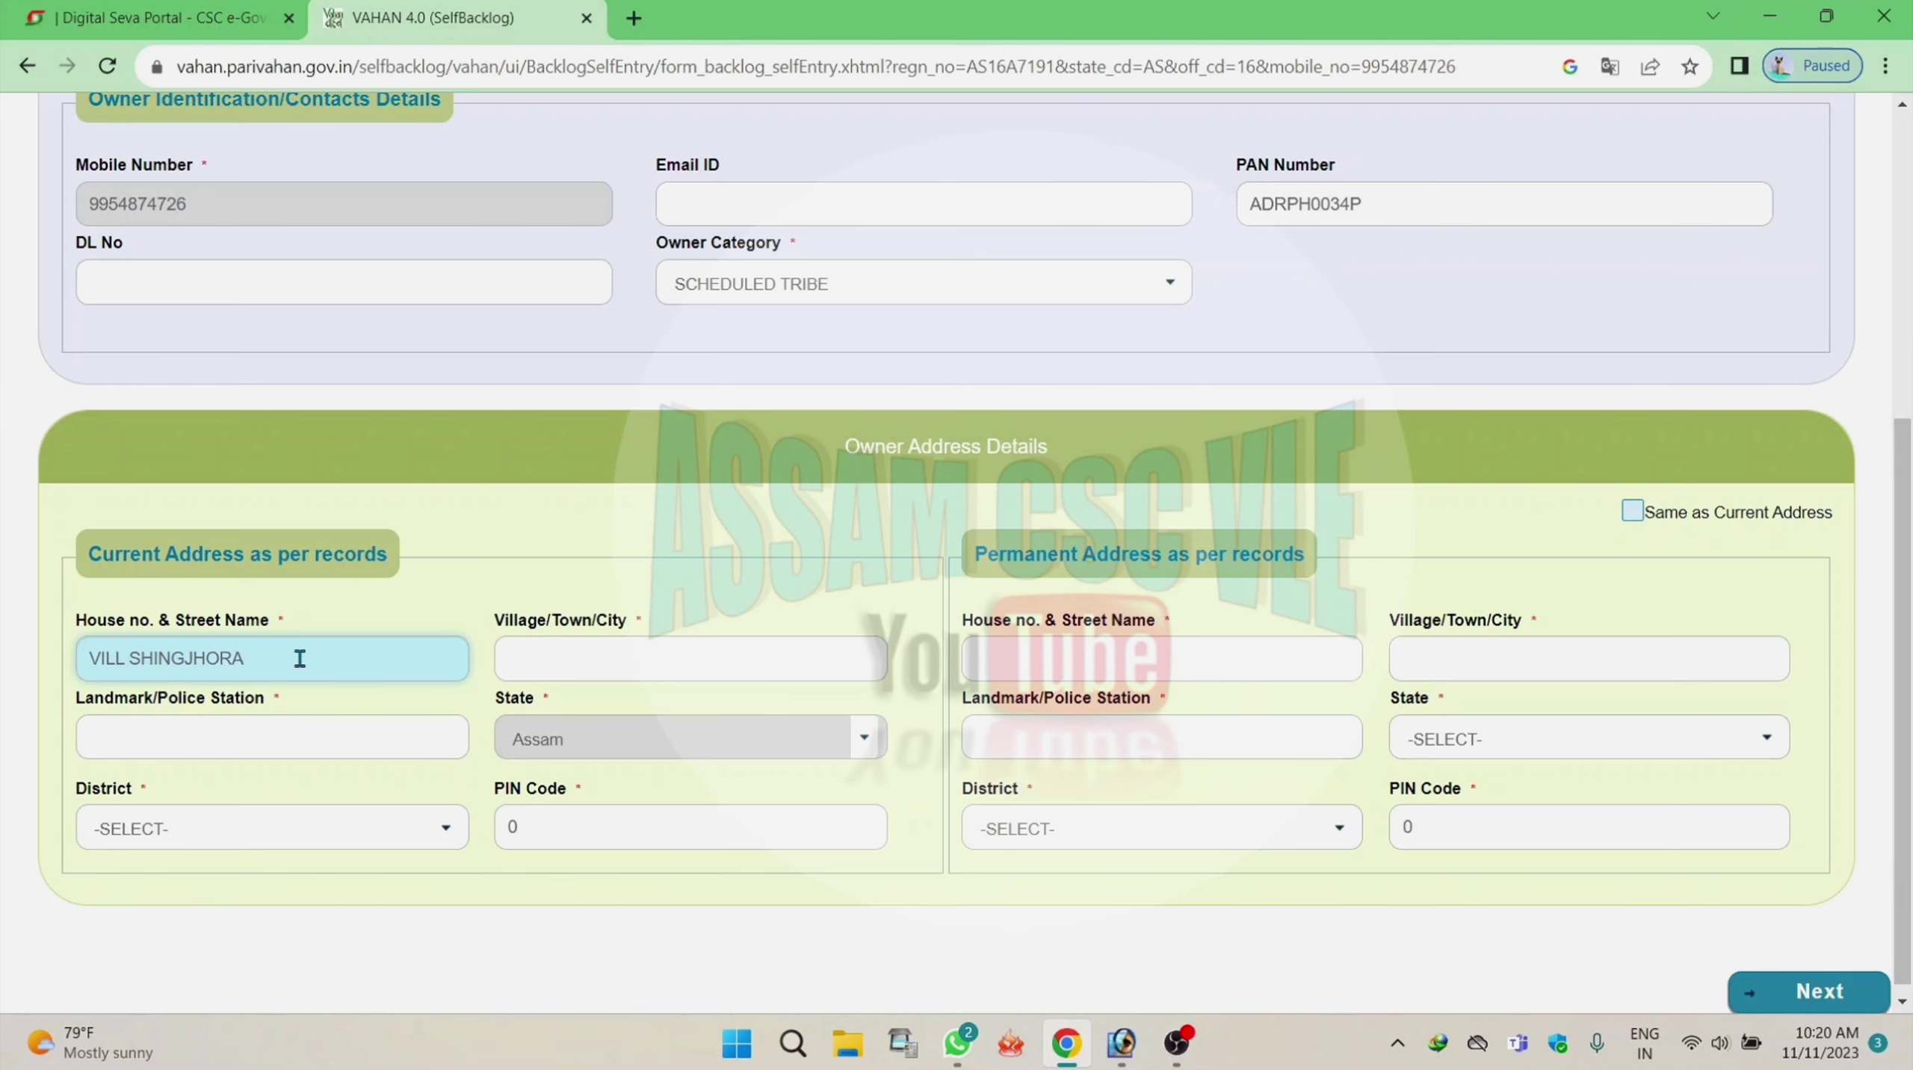
pyautogui.press('Tab')
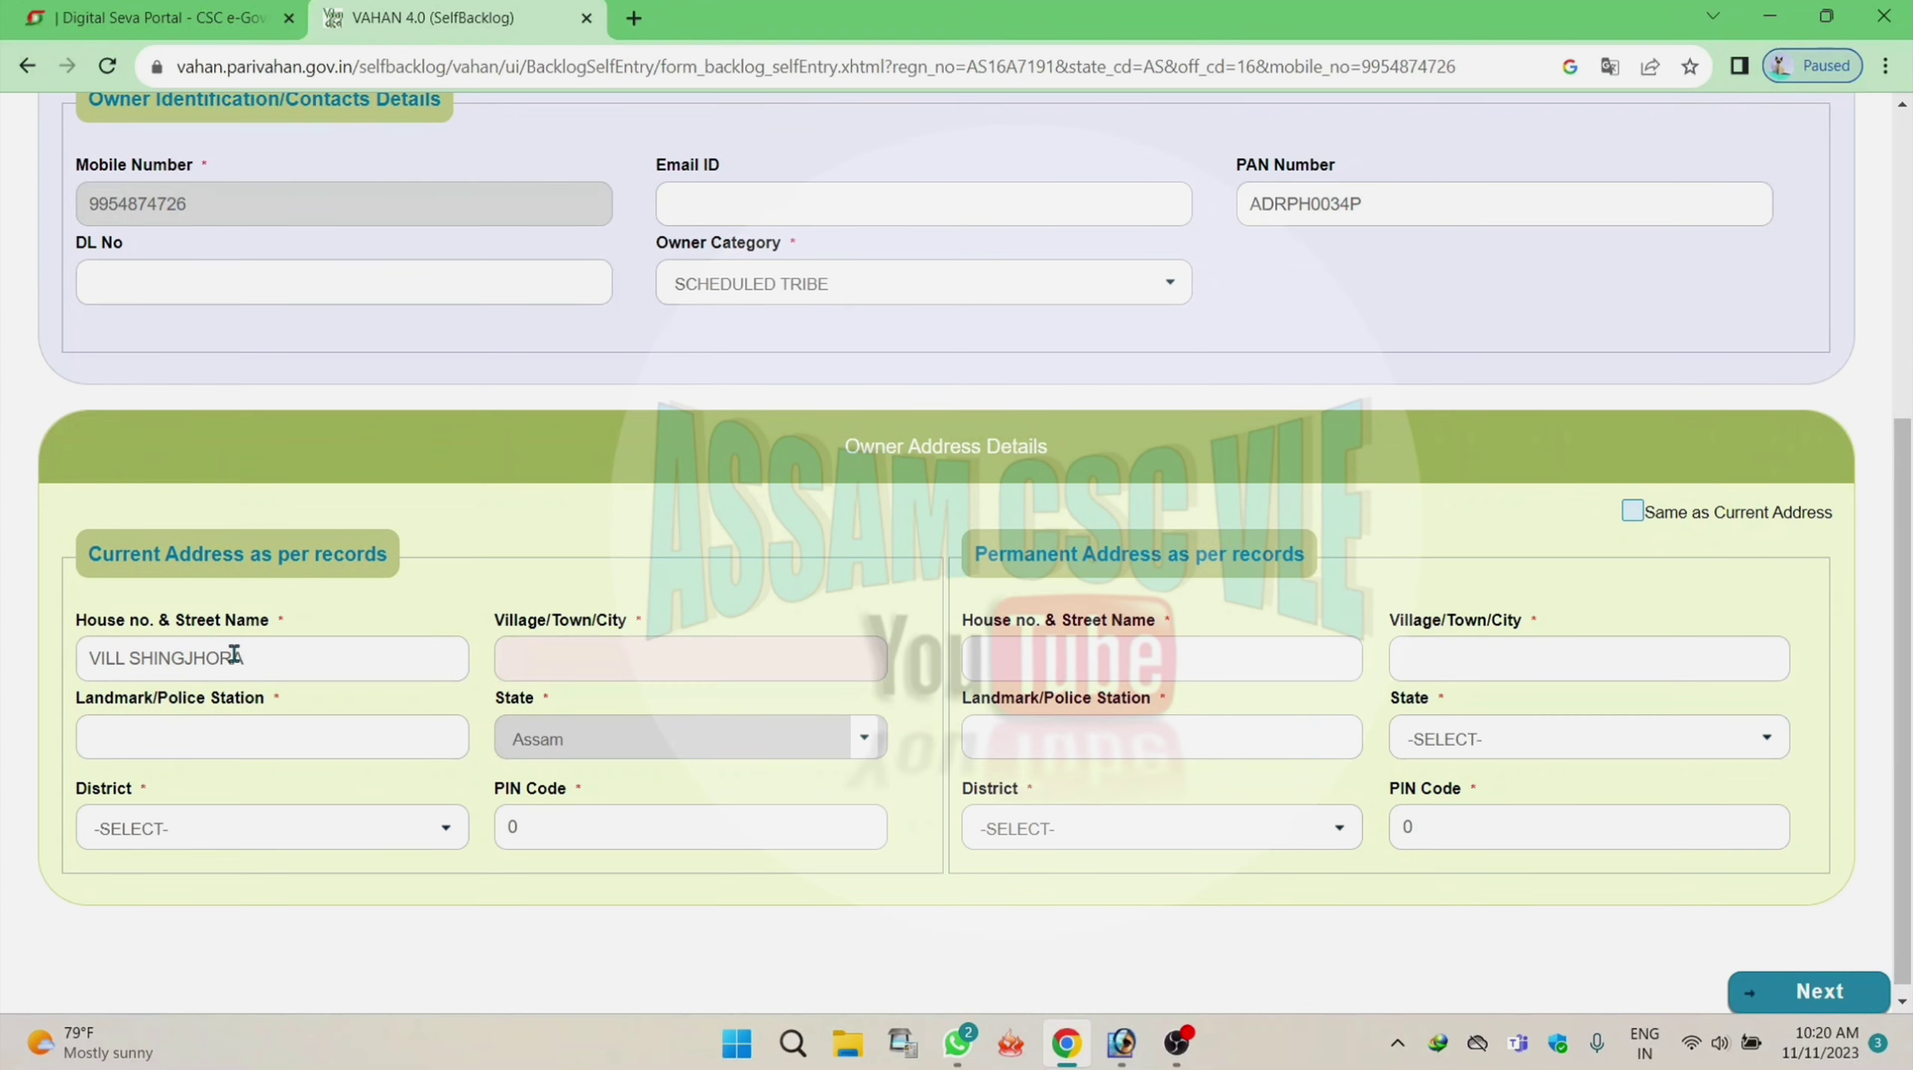
pyautogui.click(217, 658)
pyautogui.moveTo(135, 659); pyautogui.dragTo(265, 672)
pyautogui.hotkey('ctrl', 'c')
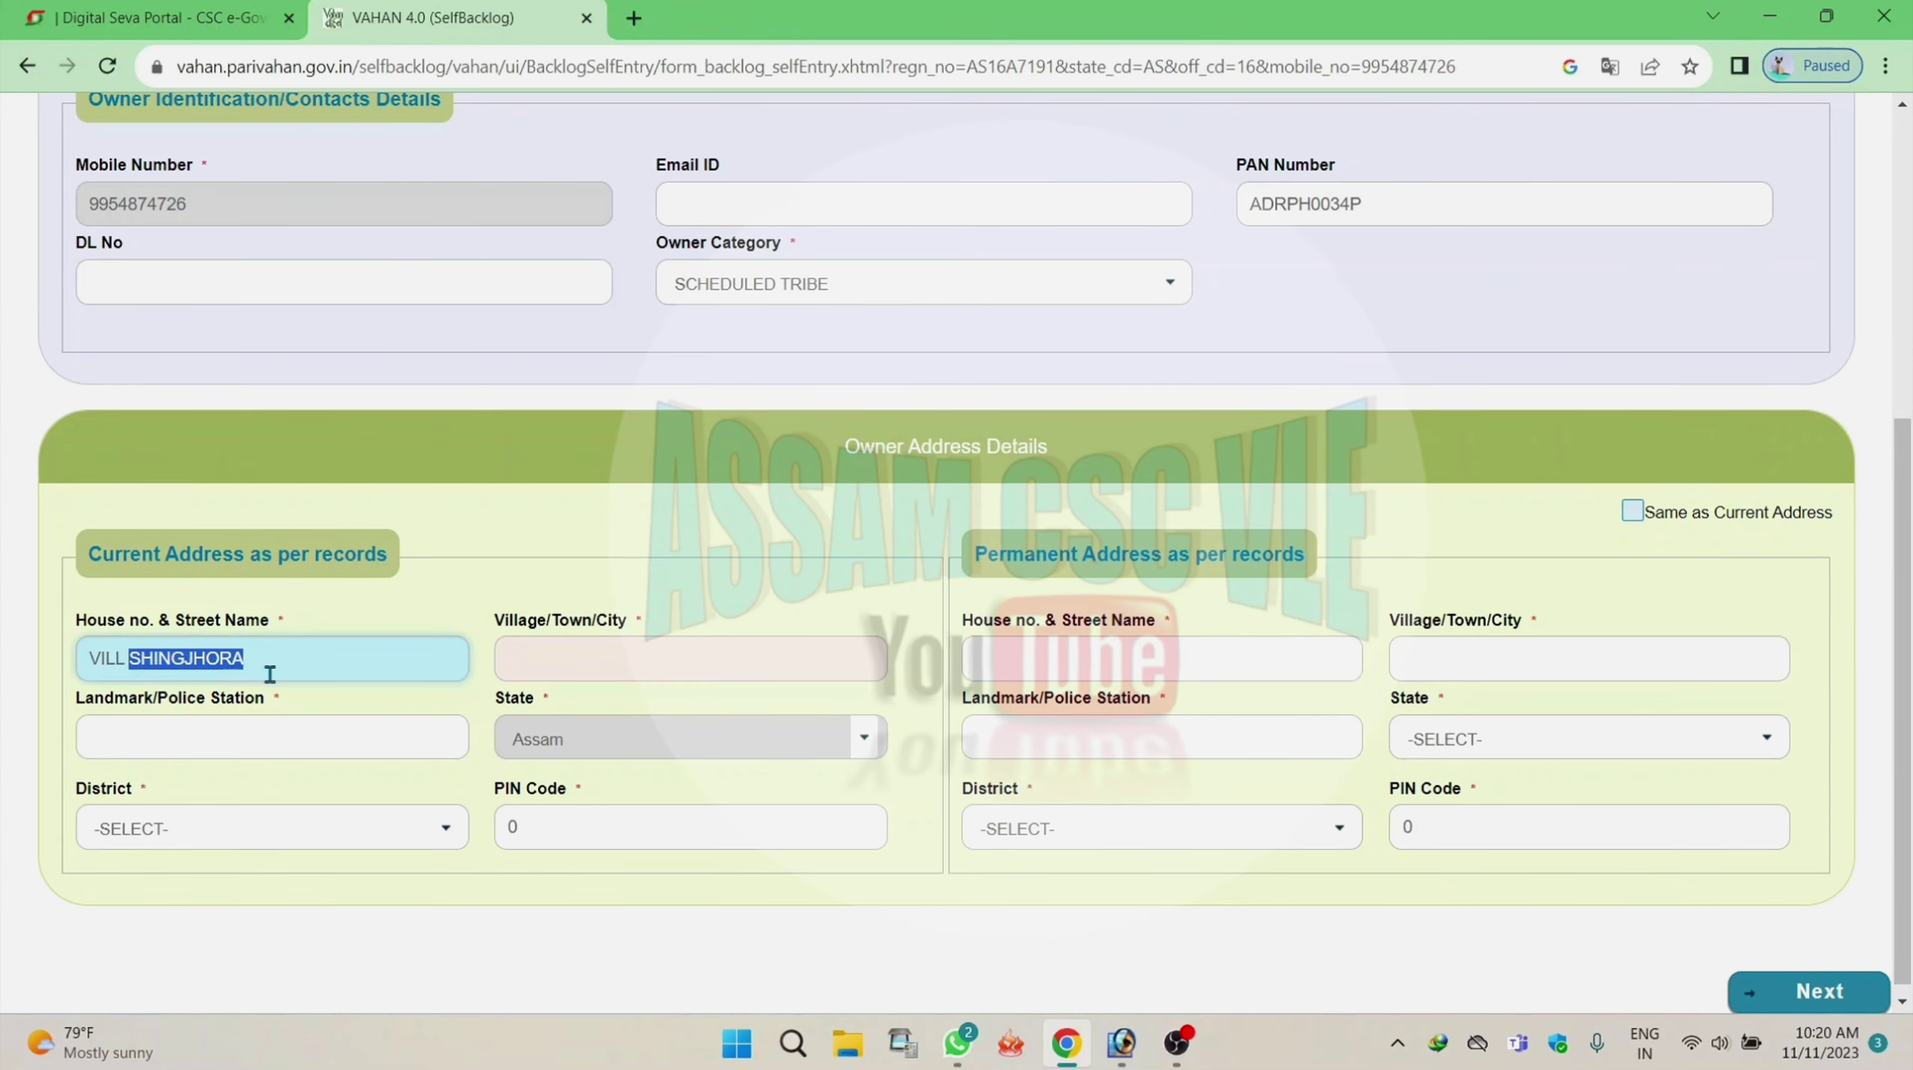
pyautogui.click(589, 661)
pyautogui.click(131, 662)
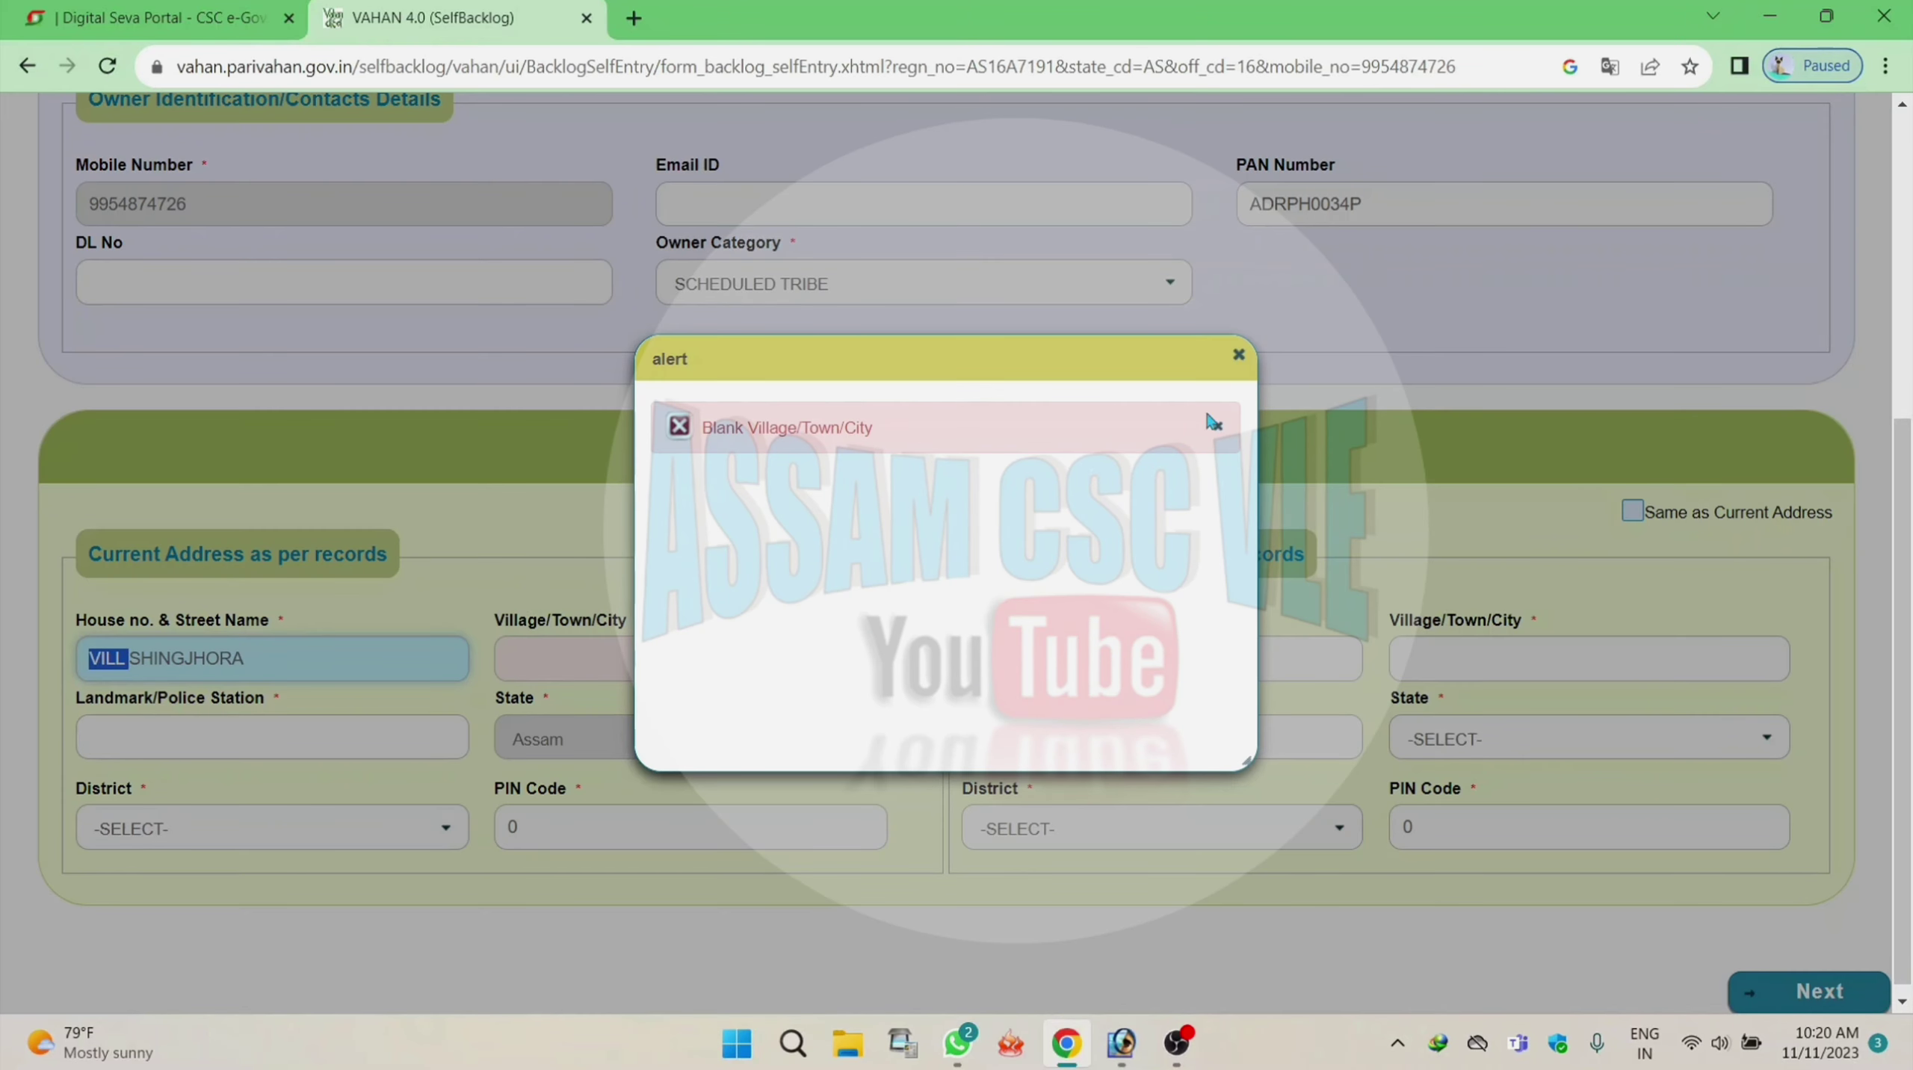
pyautogui.click(1238, 353)
pyautogui.press('Home')
pyautogui.hotkey('ctrl', 'shift', 'Right')
pyautogui.press('Delete')
pyautogui.click(613, 661)
pyautogui.hotkey('ctrl', 'v')
# Step: Add the landmark, district and PIN code, and copy it as the permanent address
pyautogui.click(238, 740)
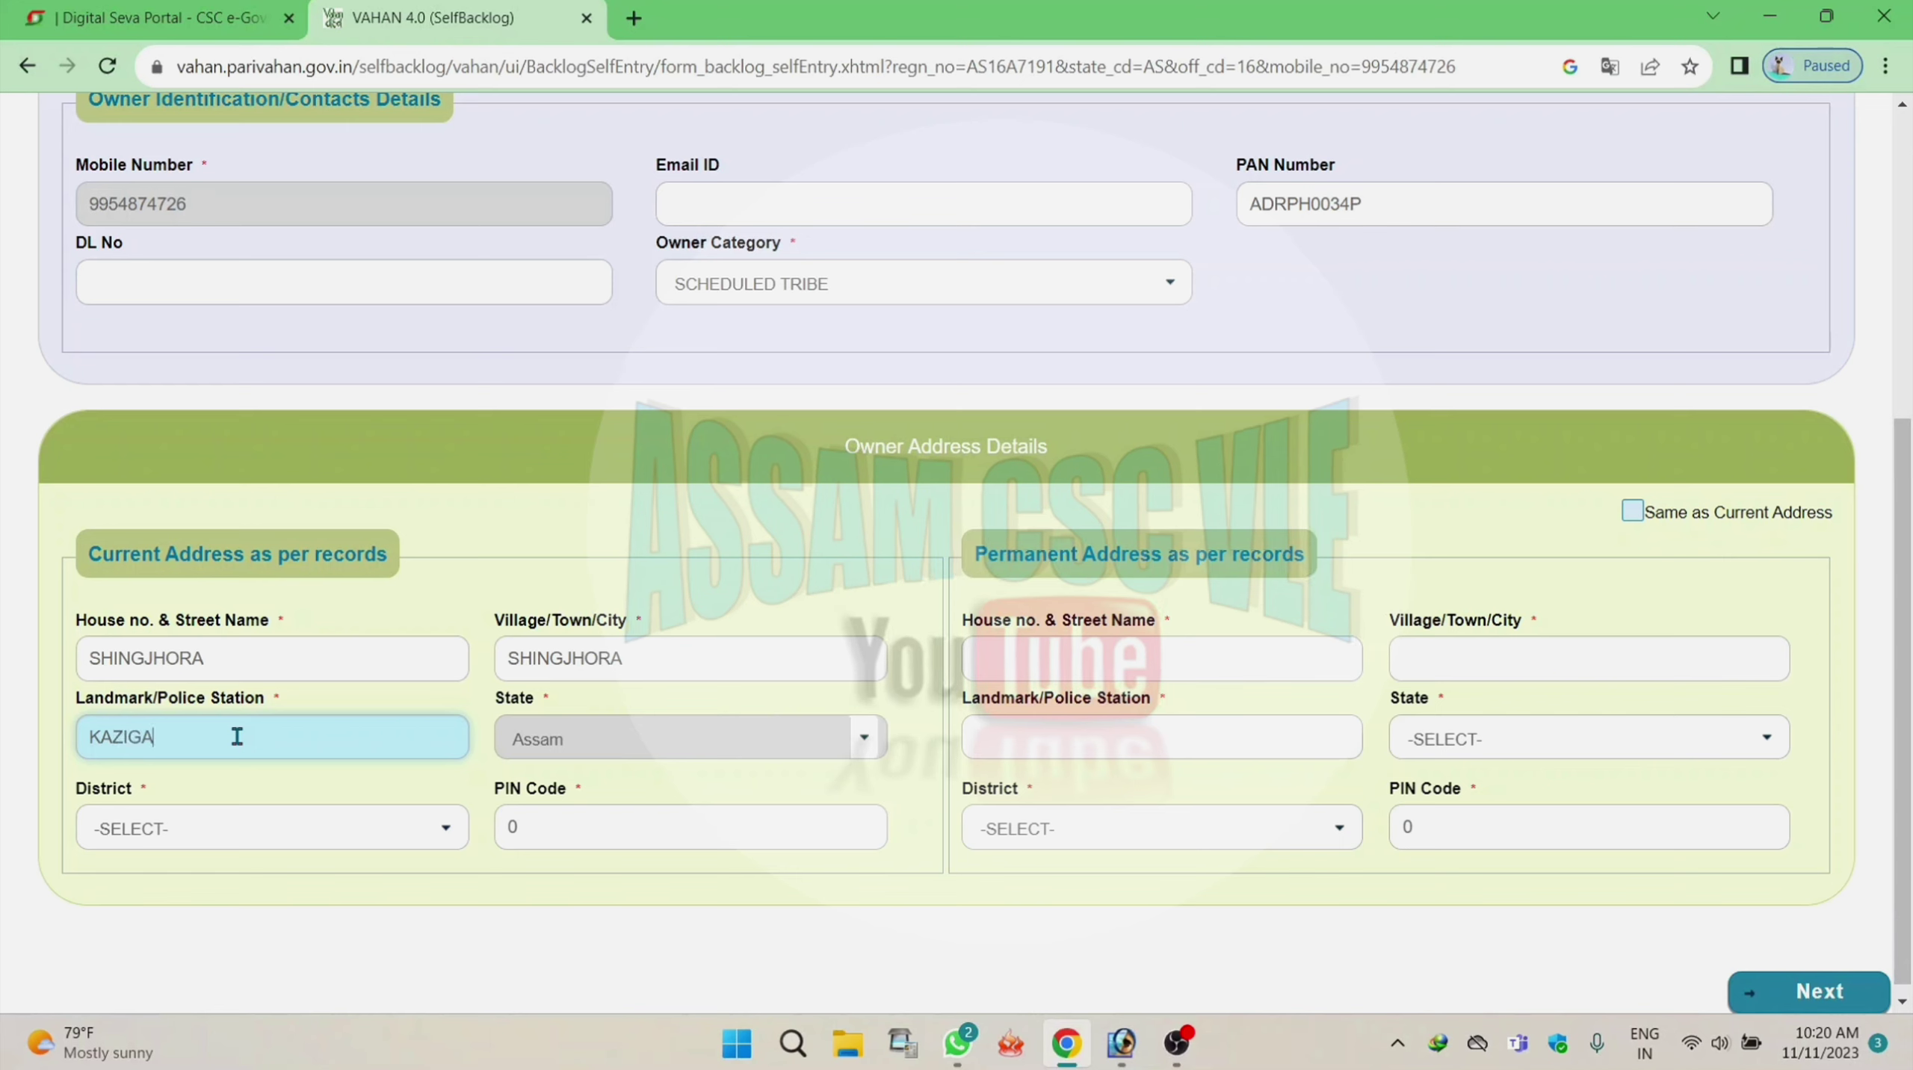
pyautogui.click(400, 835)
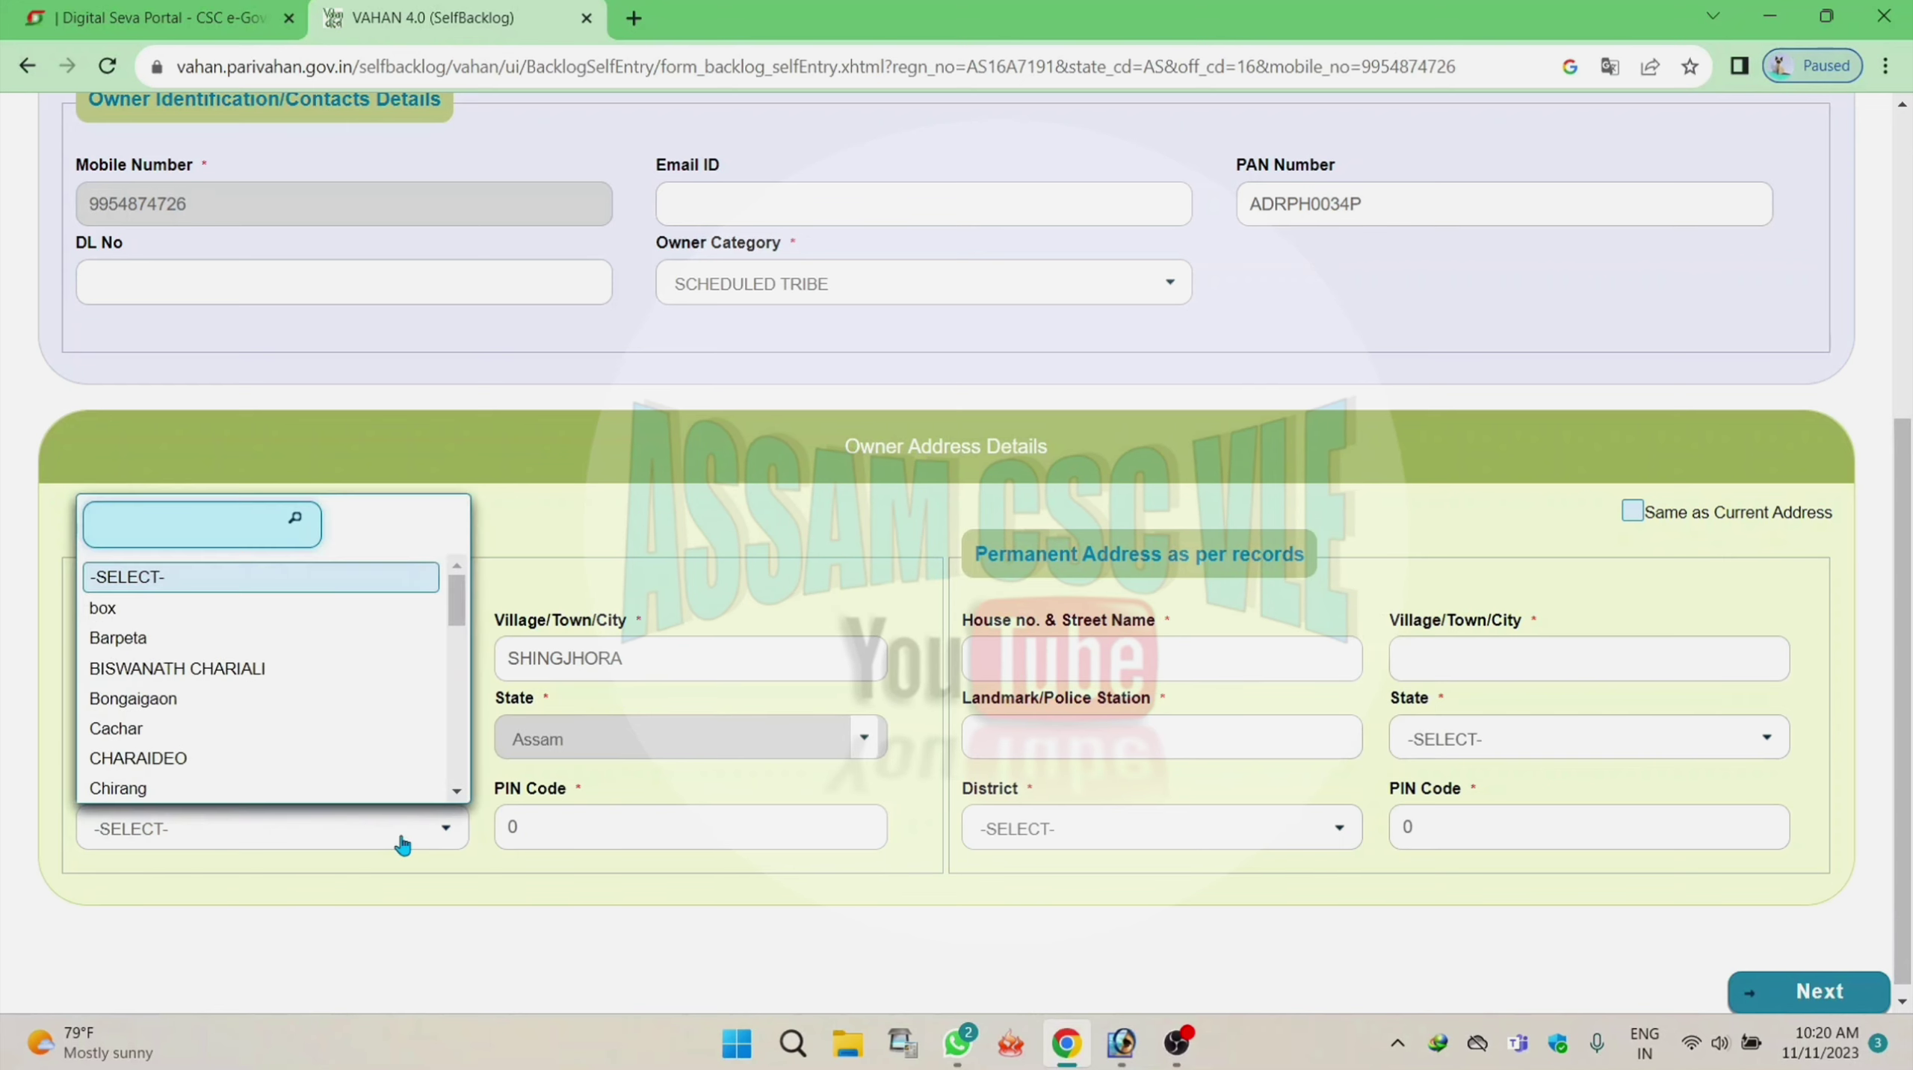
pyautogui.write('kok')
pyautogui.press('Return')
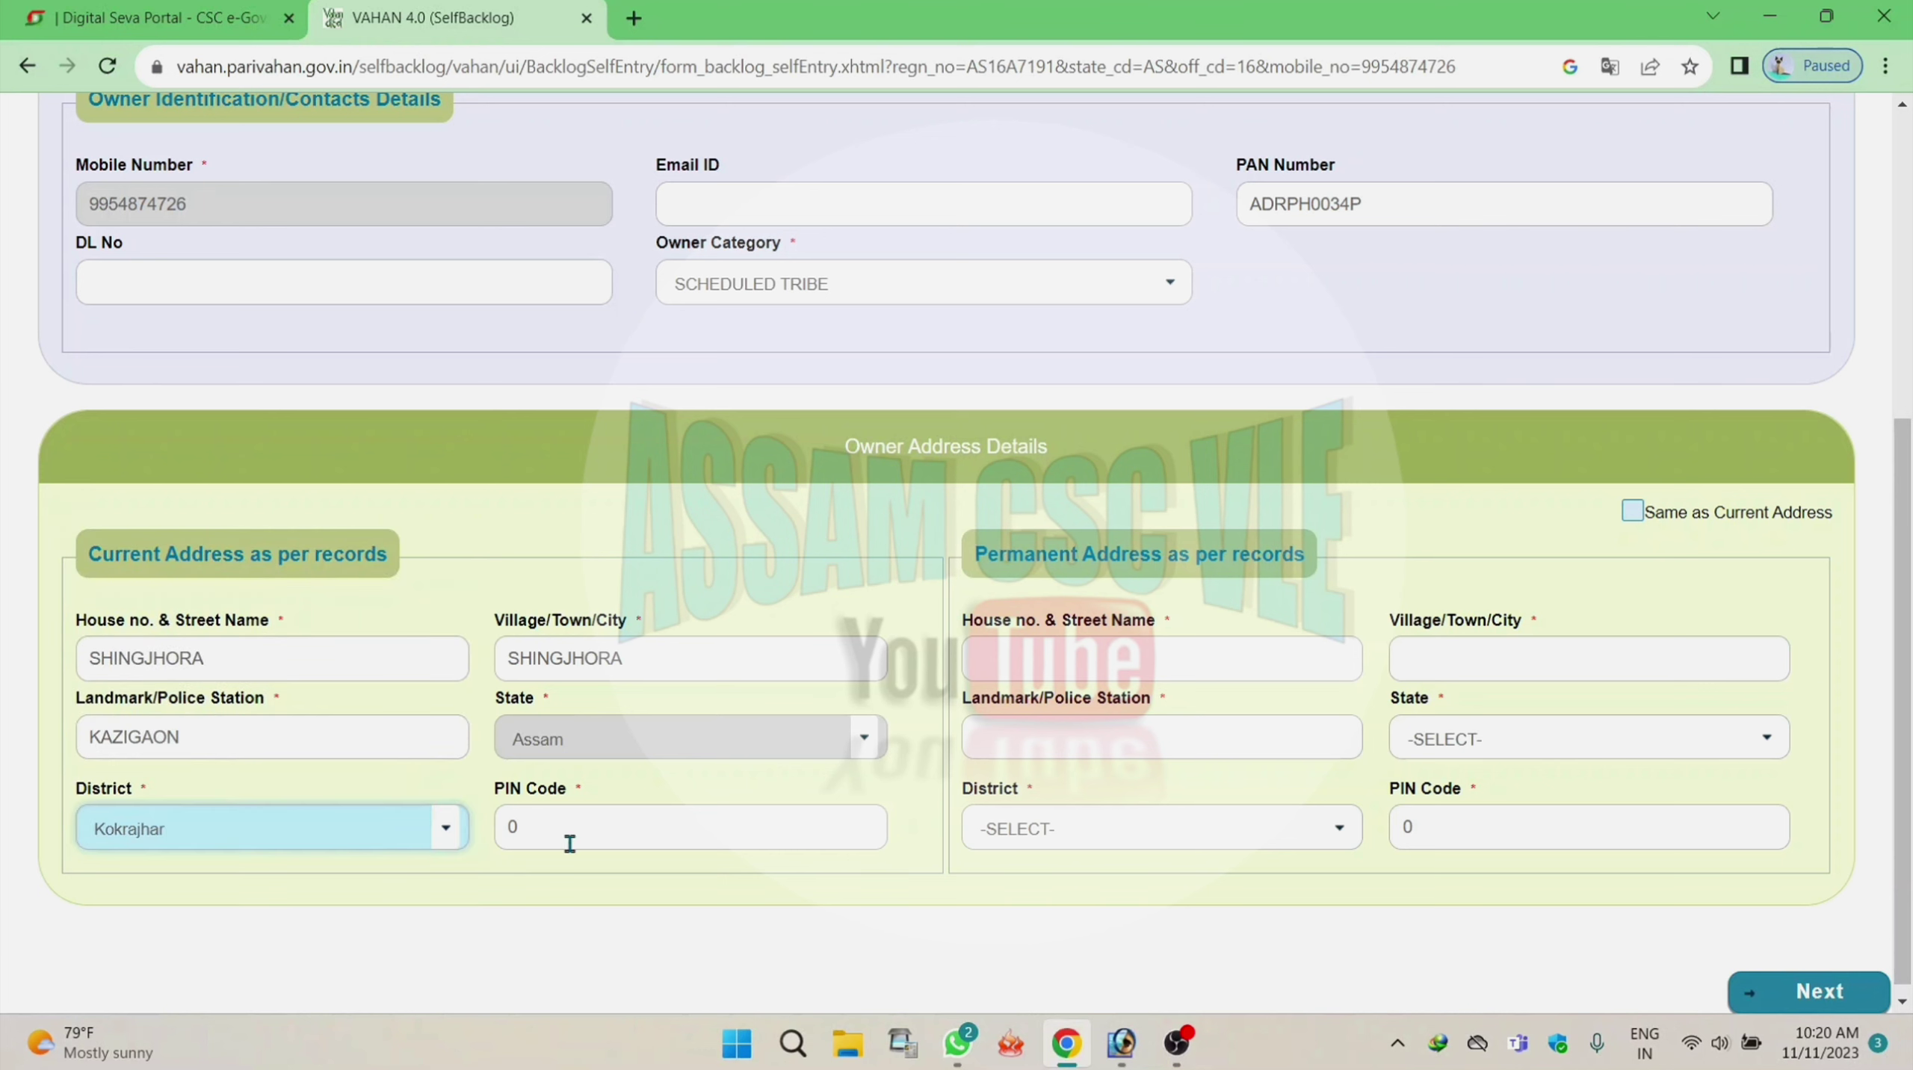
pyautogui.click(502, 834)
pyautogui.write('783337')
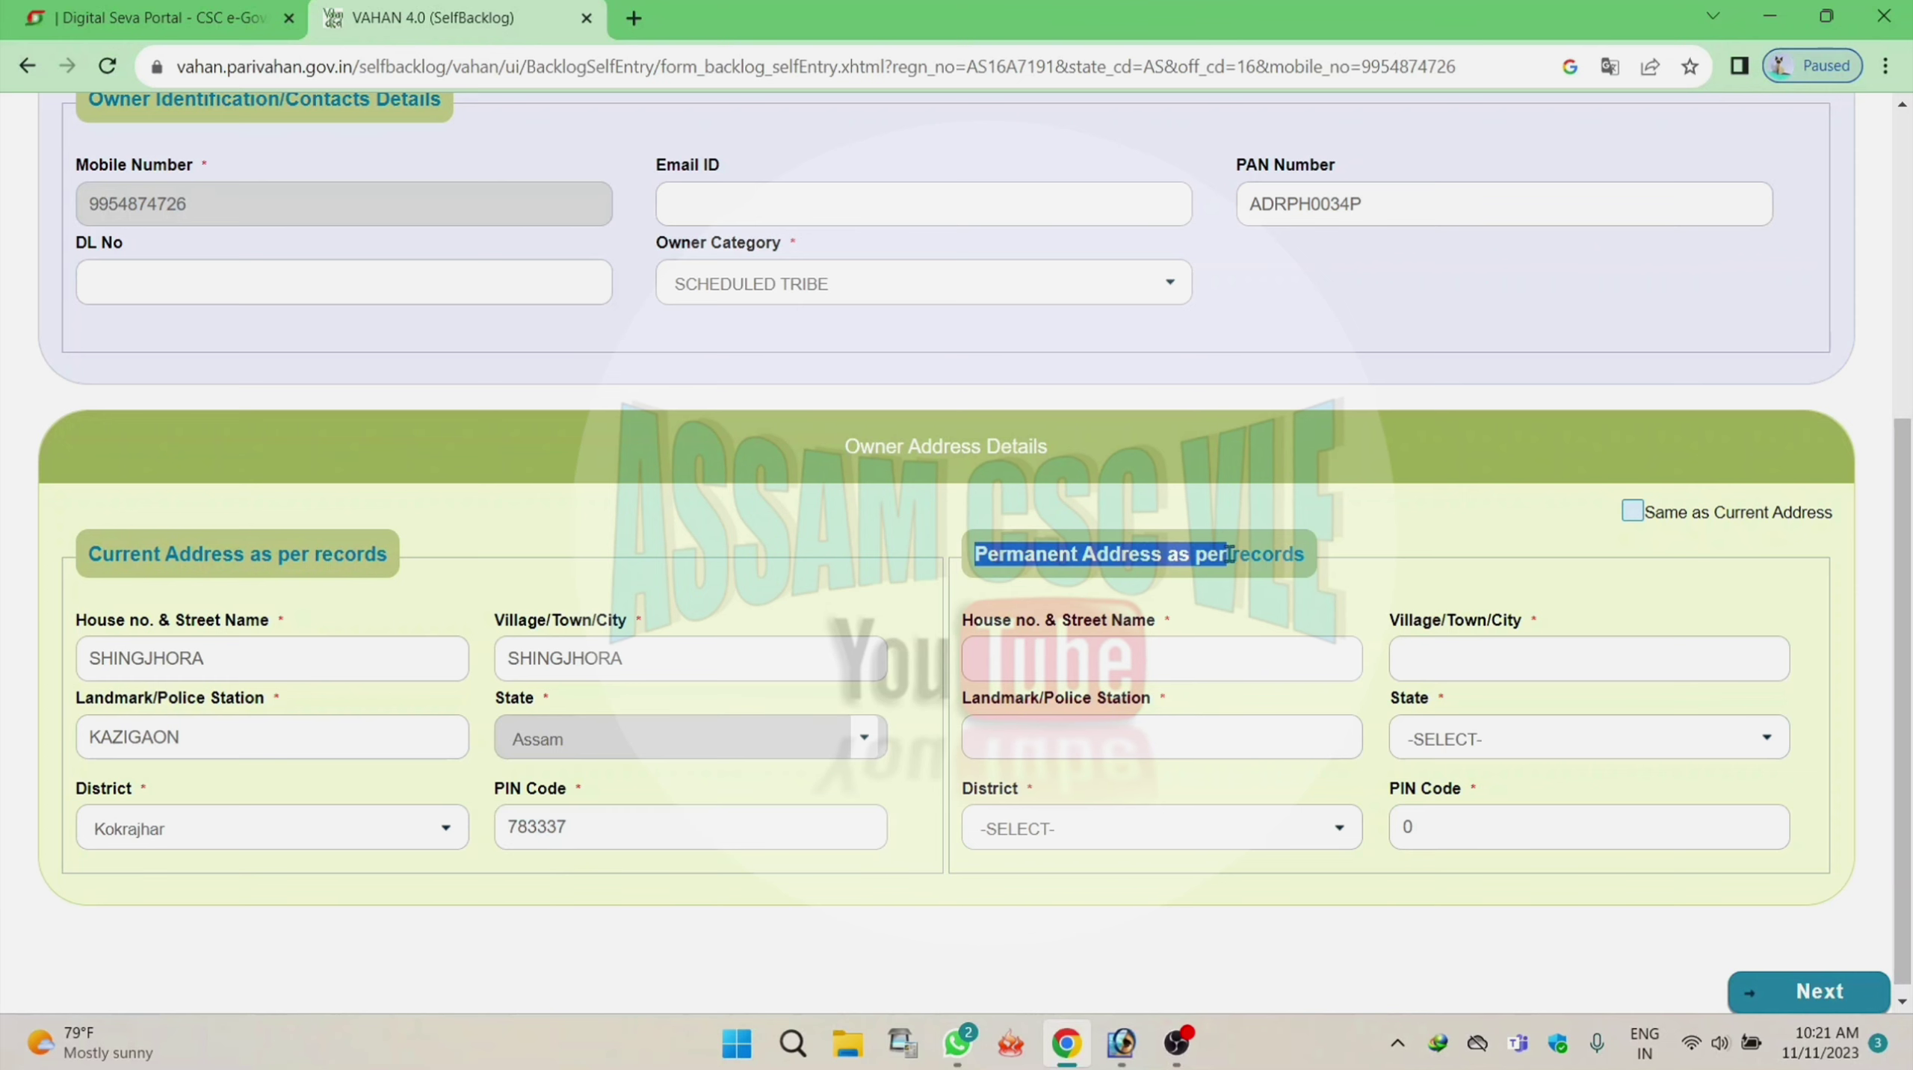
pyautogui.click(1632, 511)
pyautogui.scroll(-1, 1208, 540)
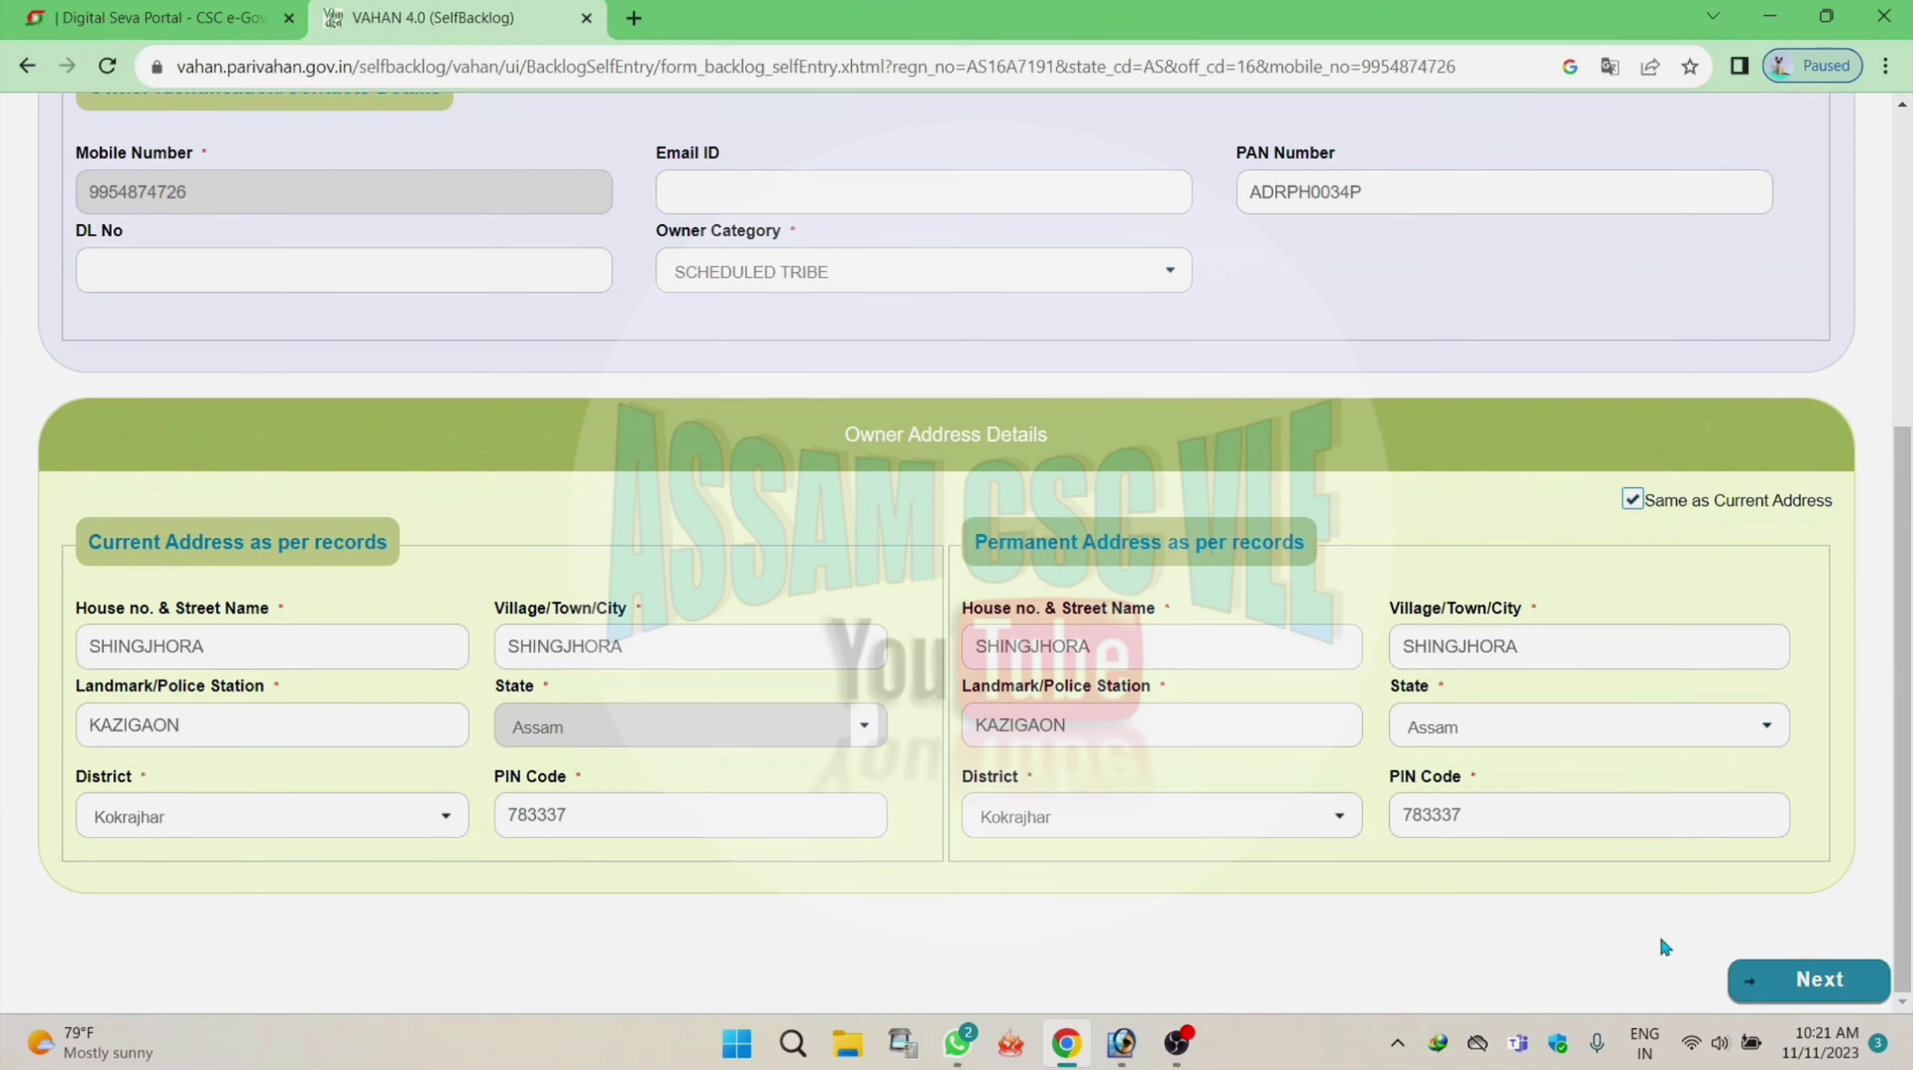
# Step: Set vehicle type Transportation, class Three Wheeler (Goods) and category THREE WHEELER(T)
pyautogui.click(1788, 992)
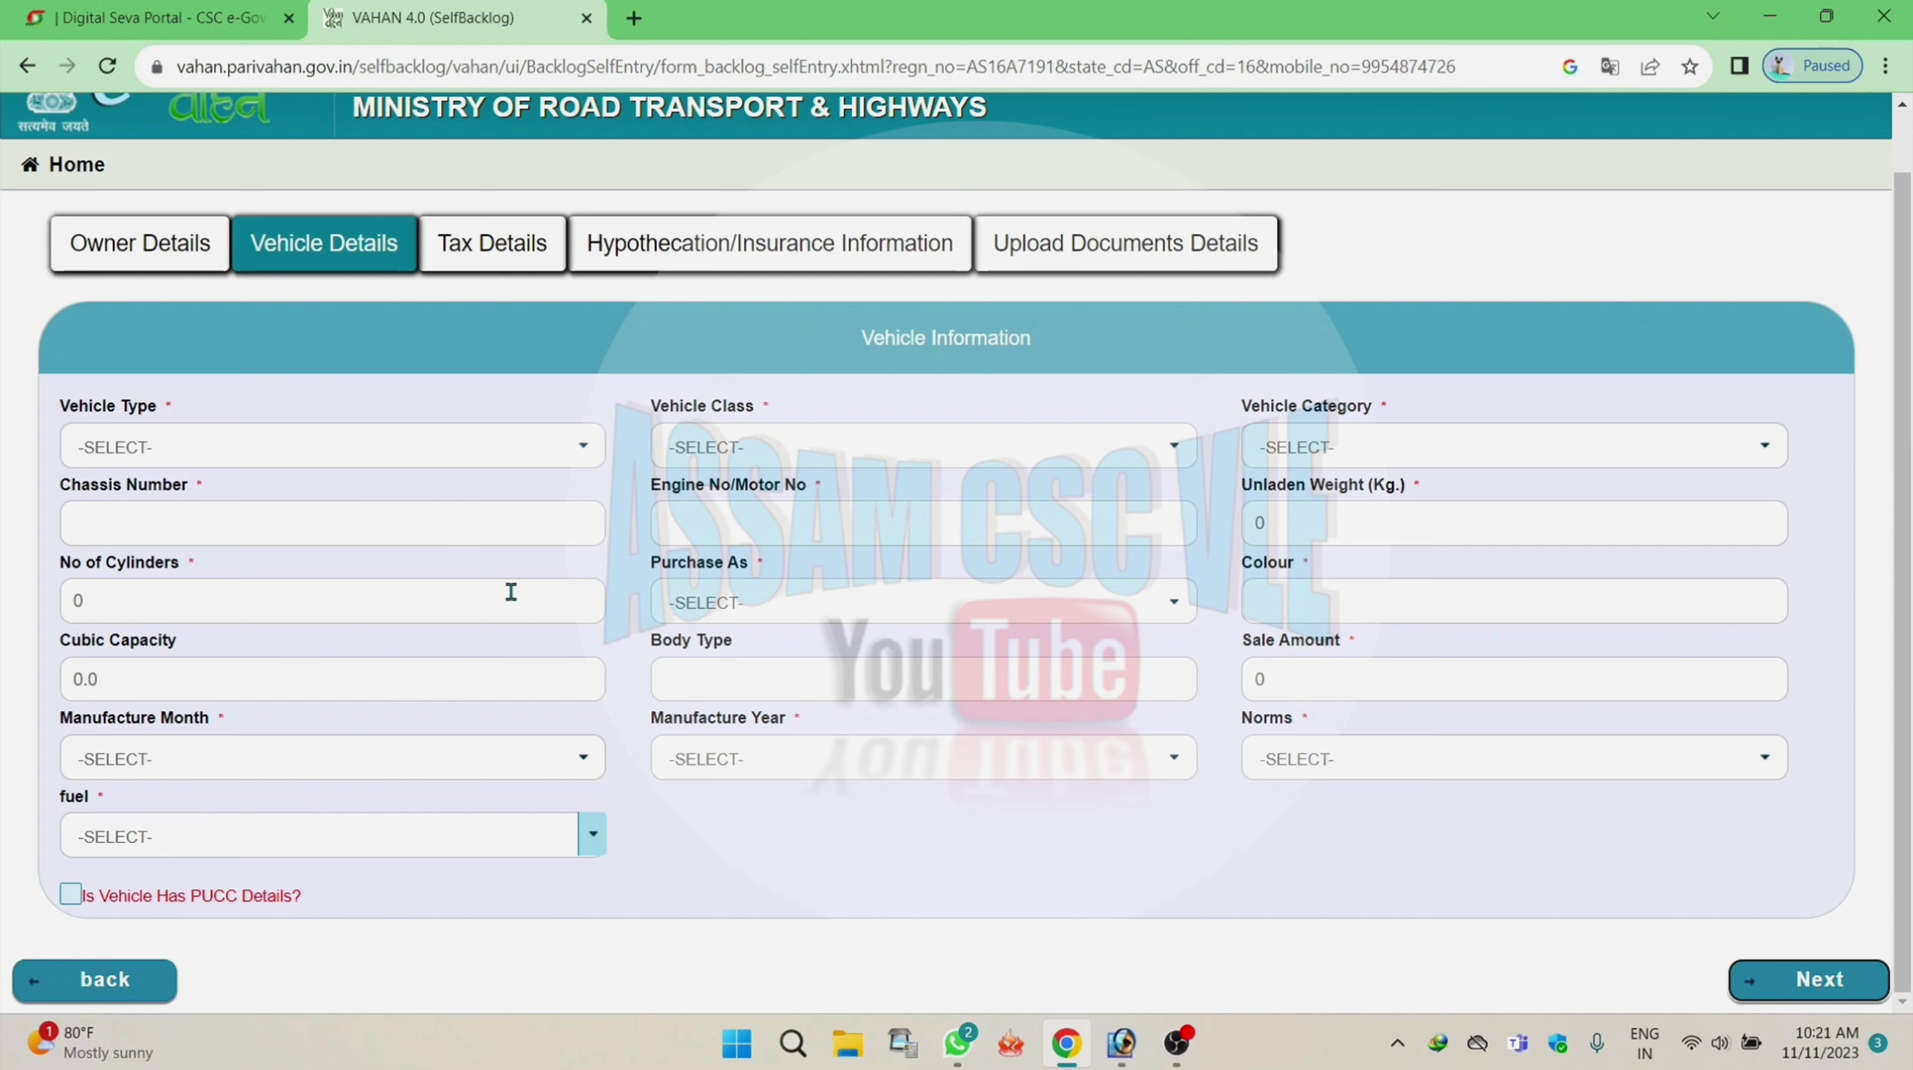
pyautogui.click(285, 456)
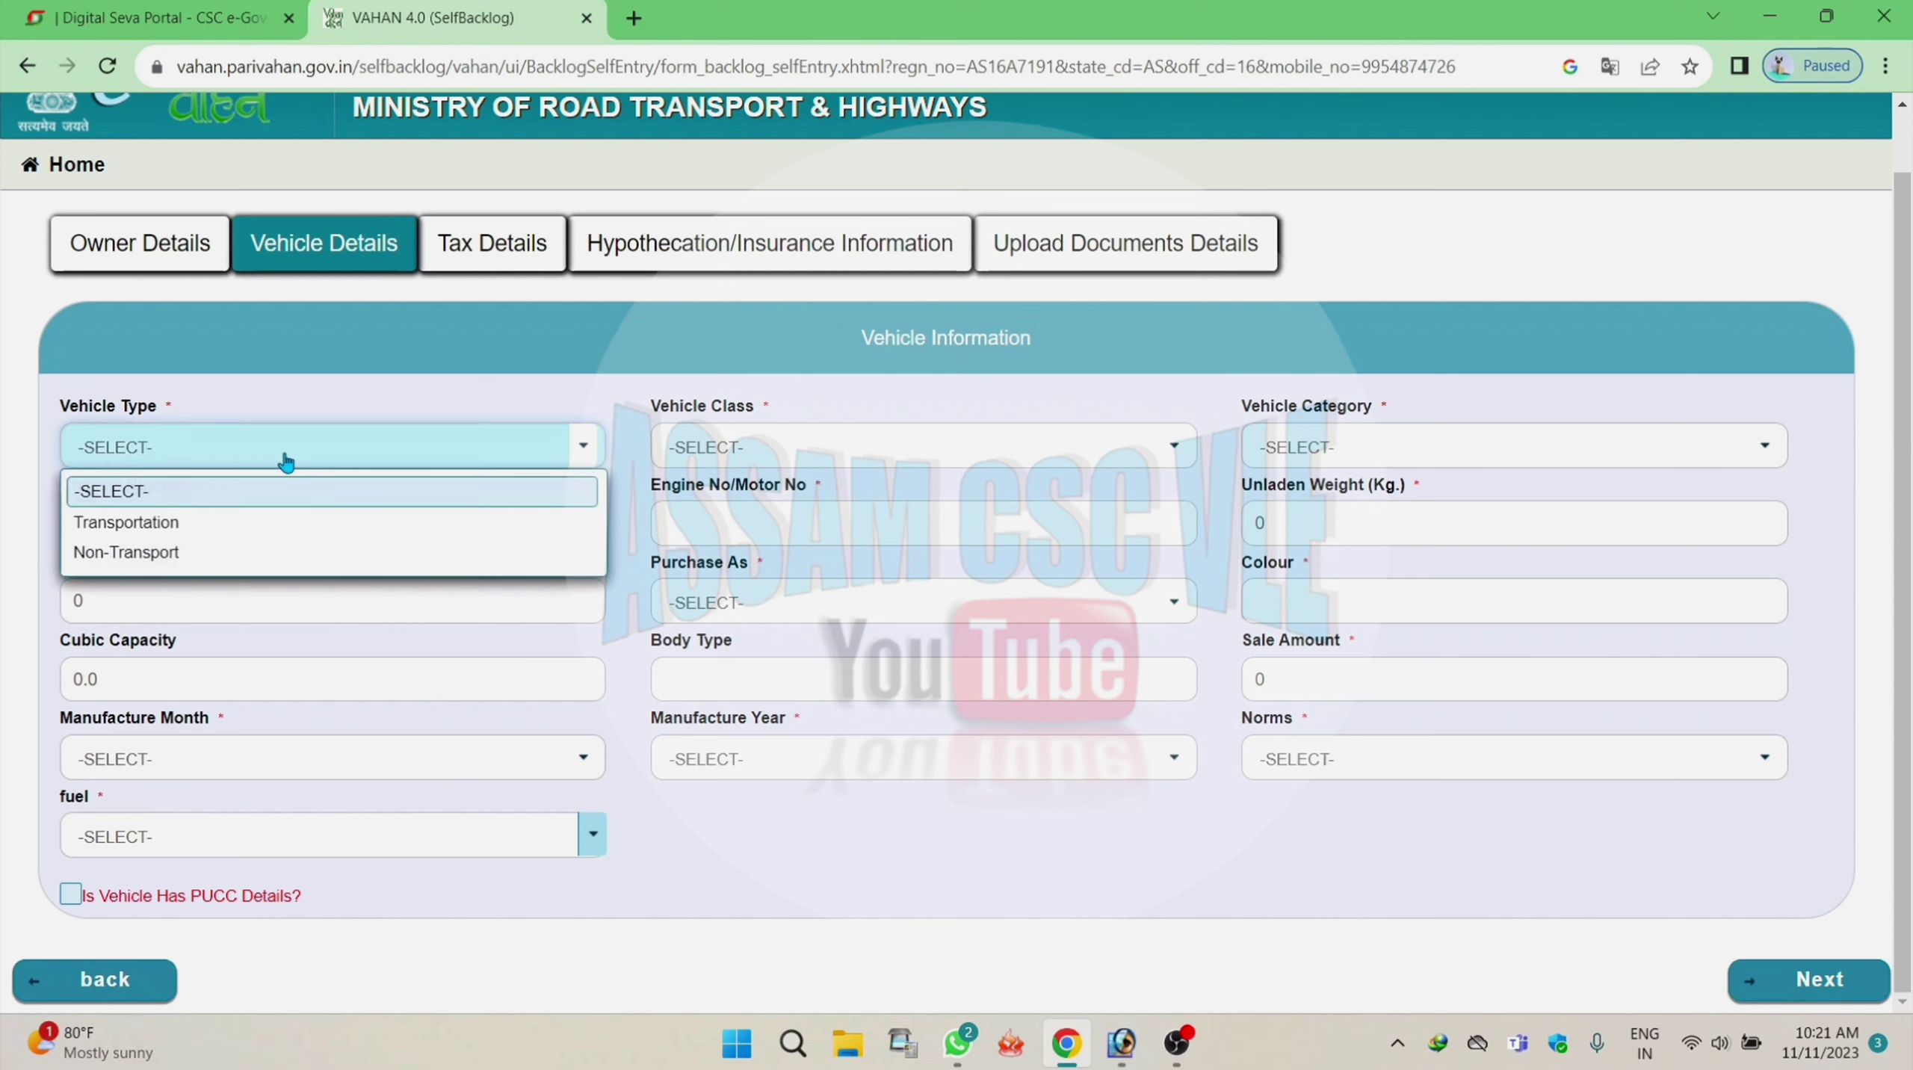
pyautogui.click(271, 523)
pyautogui.click(815, 453)
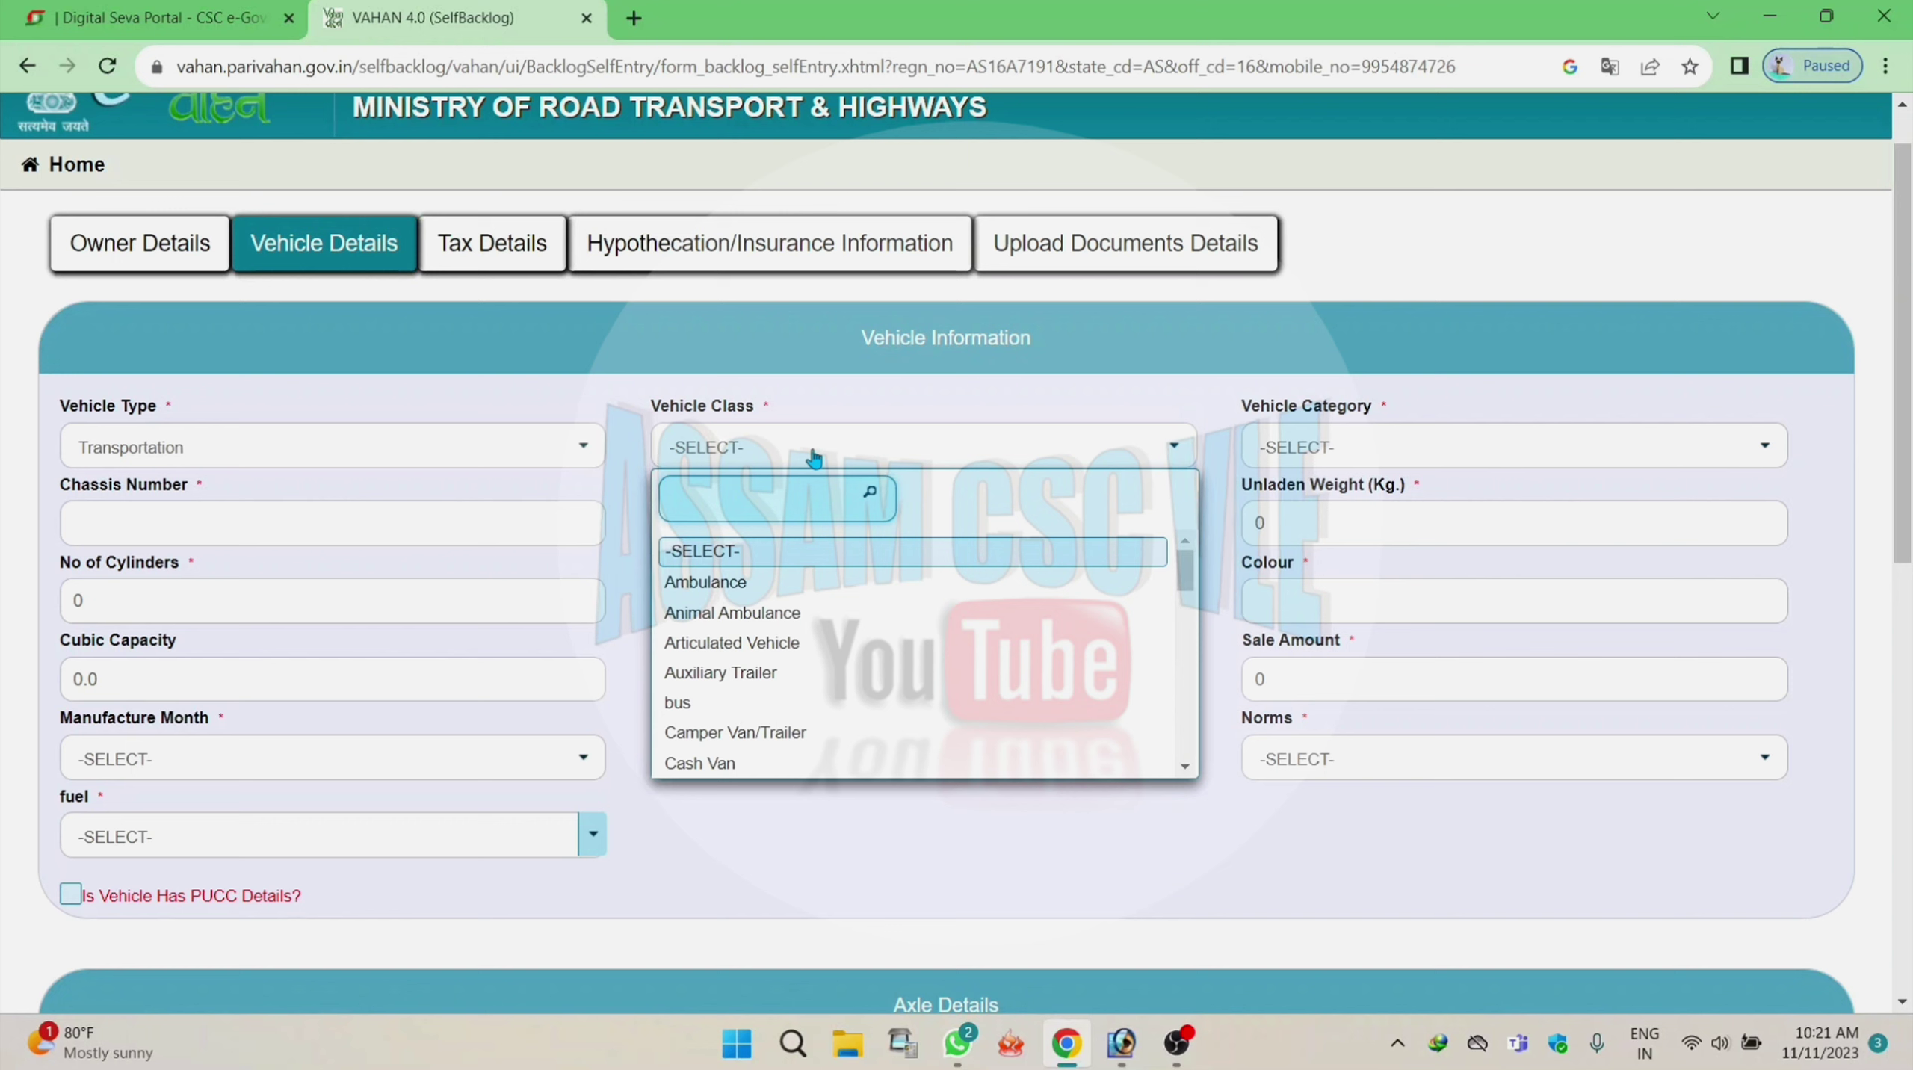
pyautogui.scroll(-3, 807, 604)
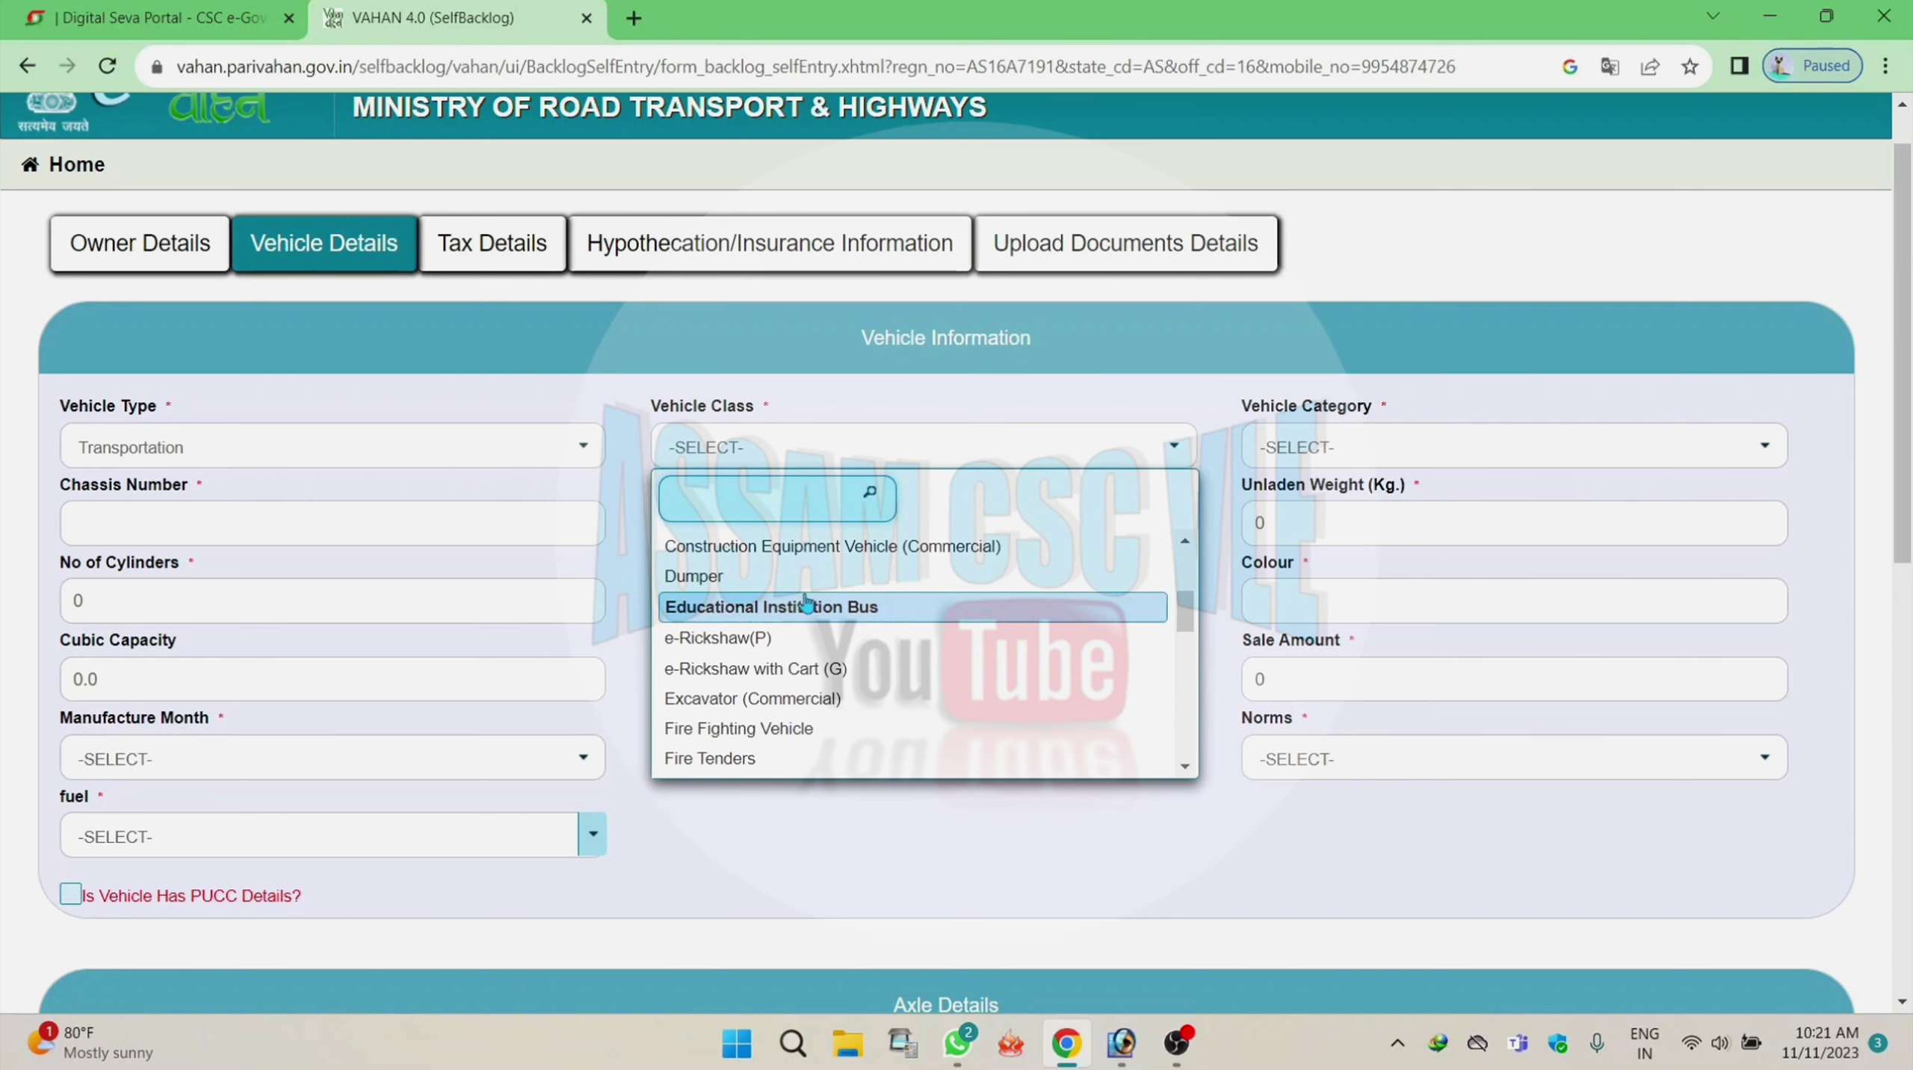
pyautogui.scroll(-3, 807, 607)
pyautogui.scroll(8, 806, 607)
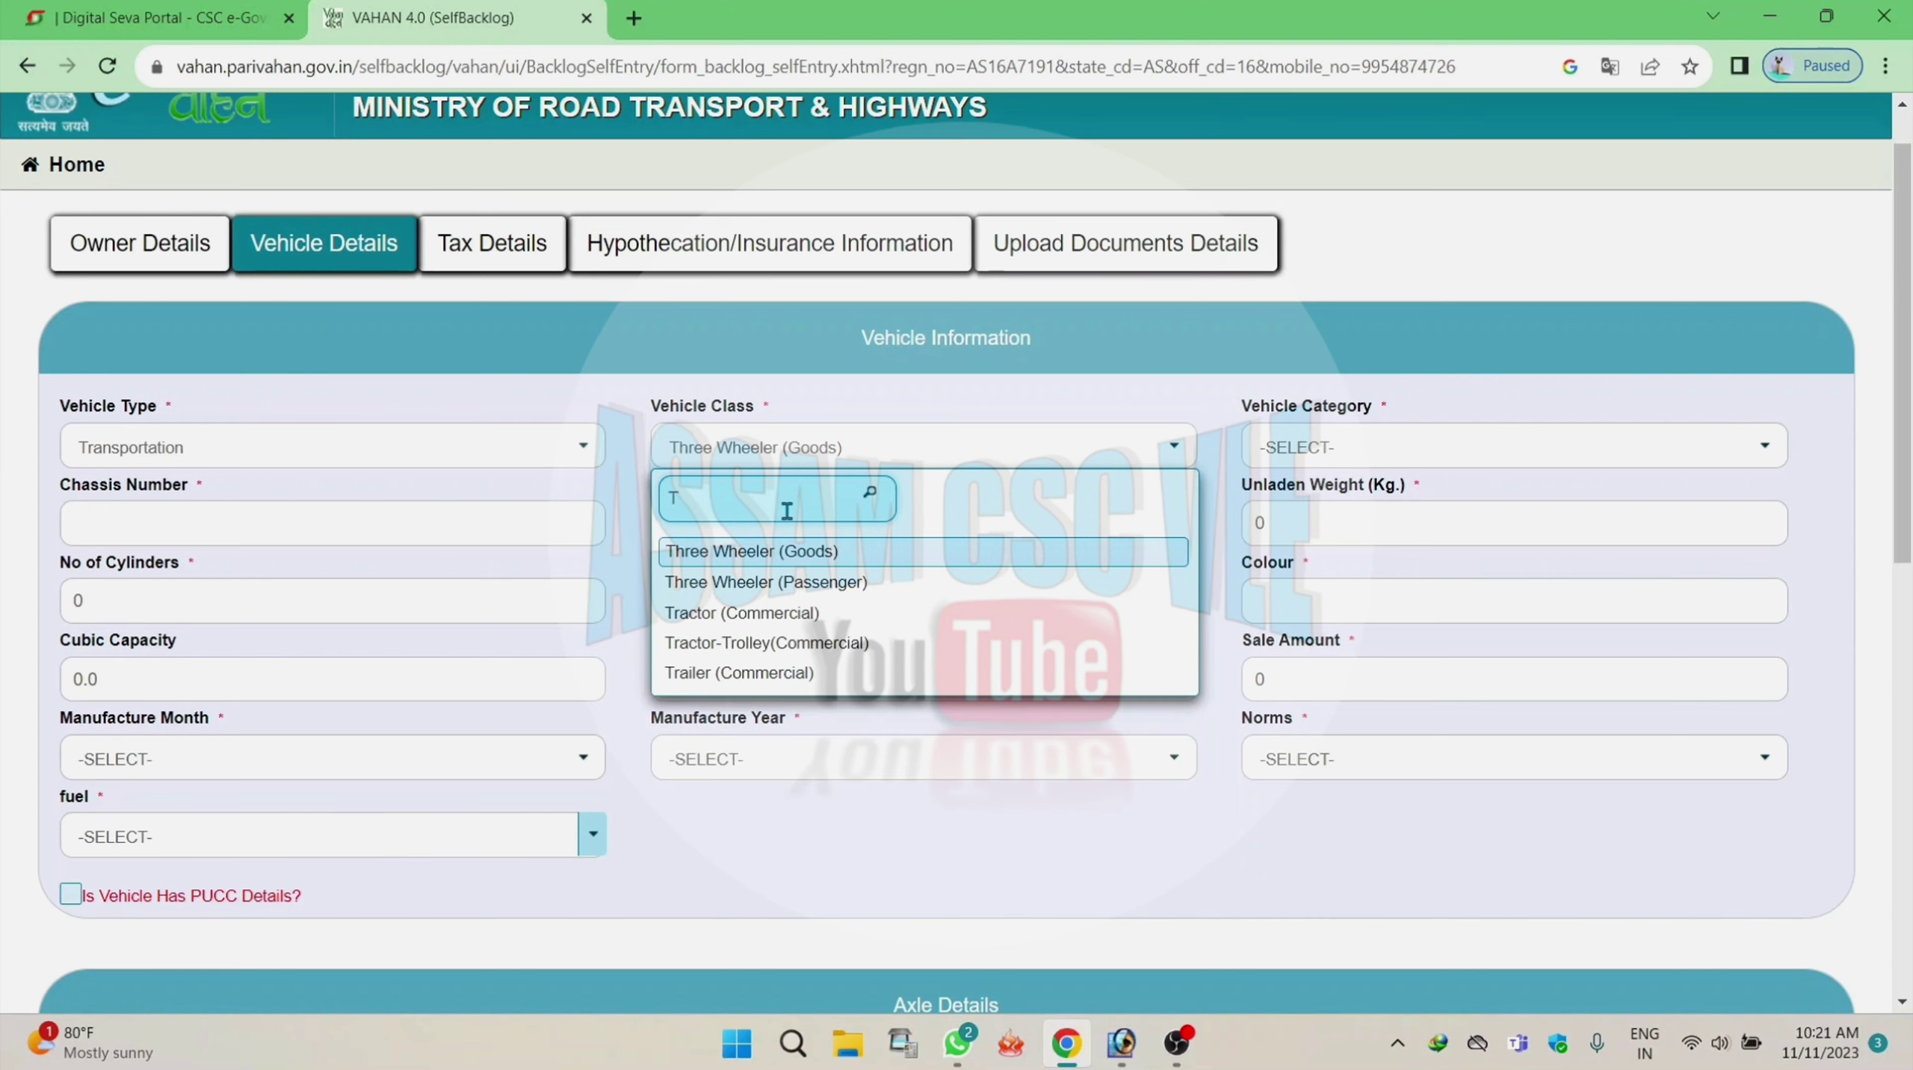
pyautogui.click(782, 555)
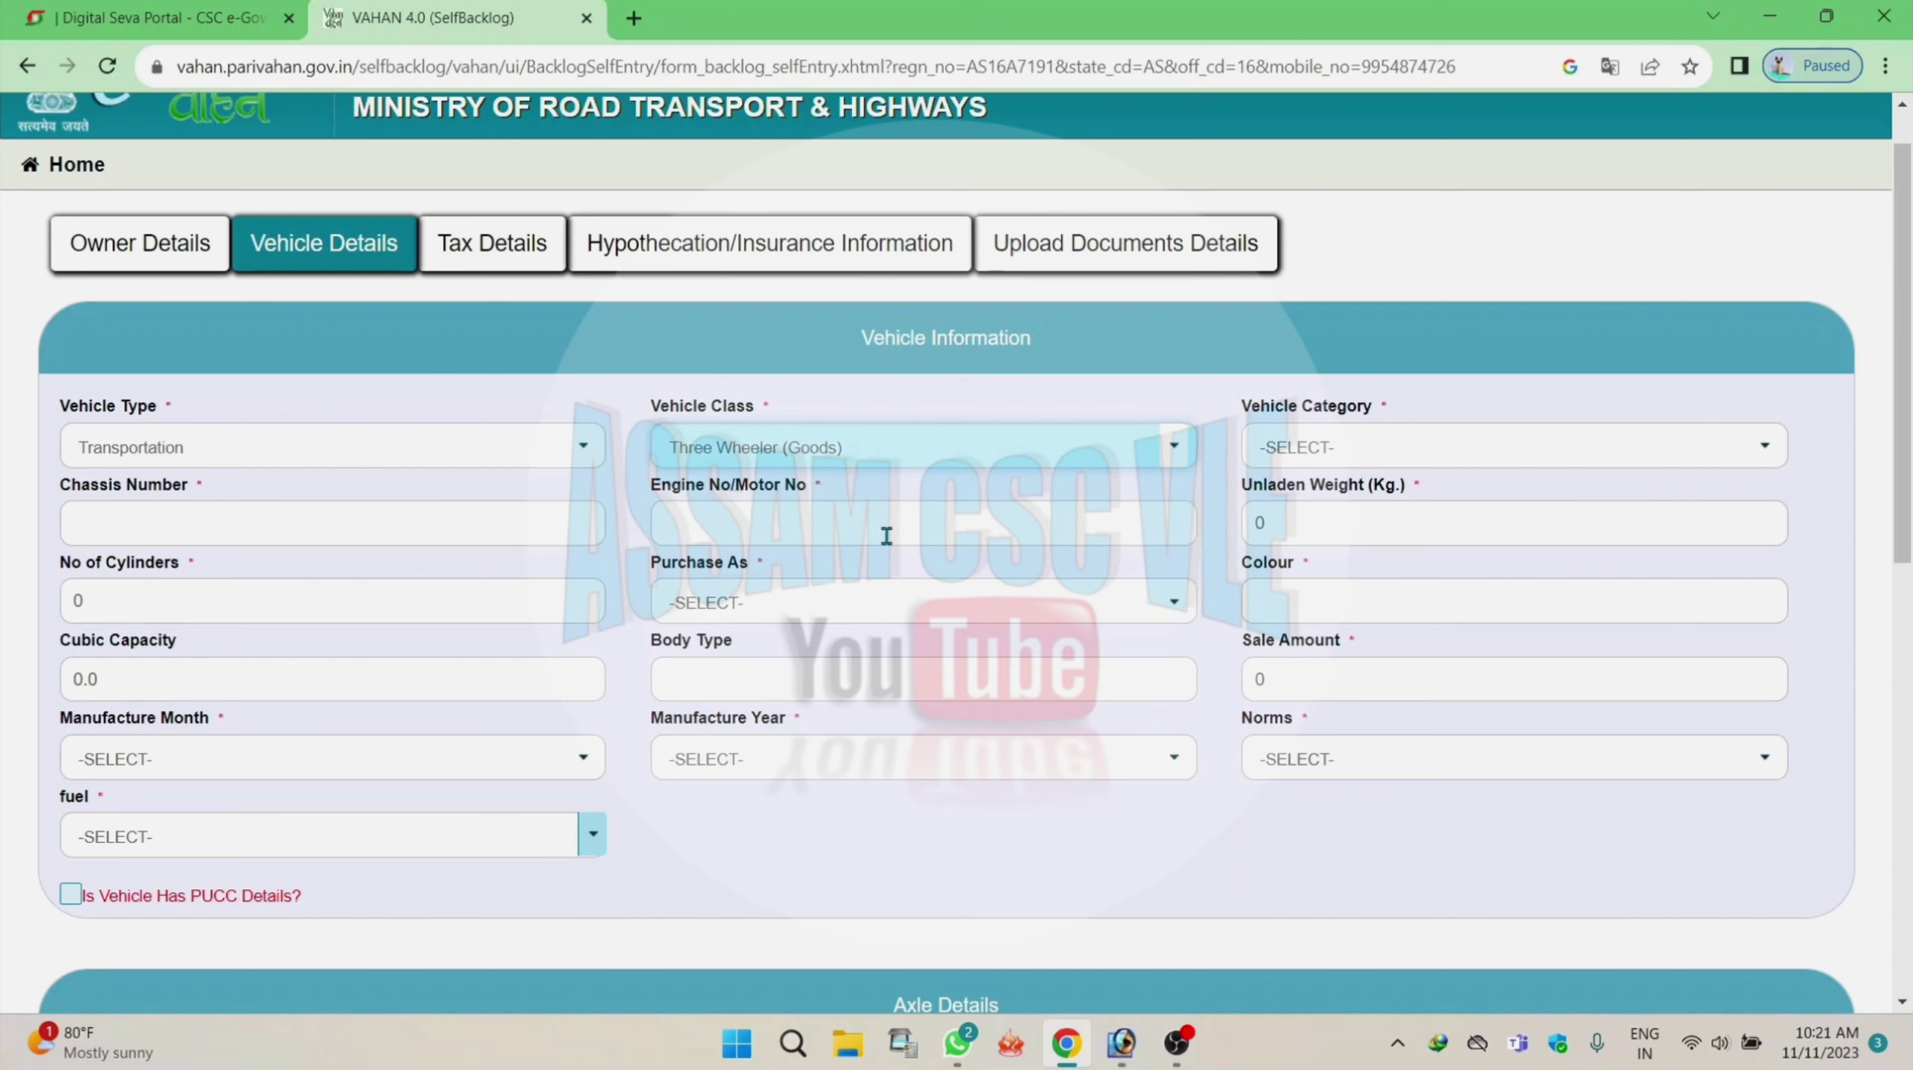
pyautogui.click(1313, 448)
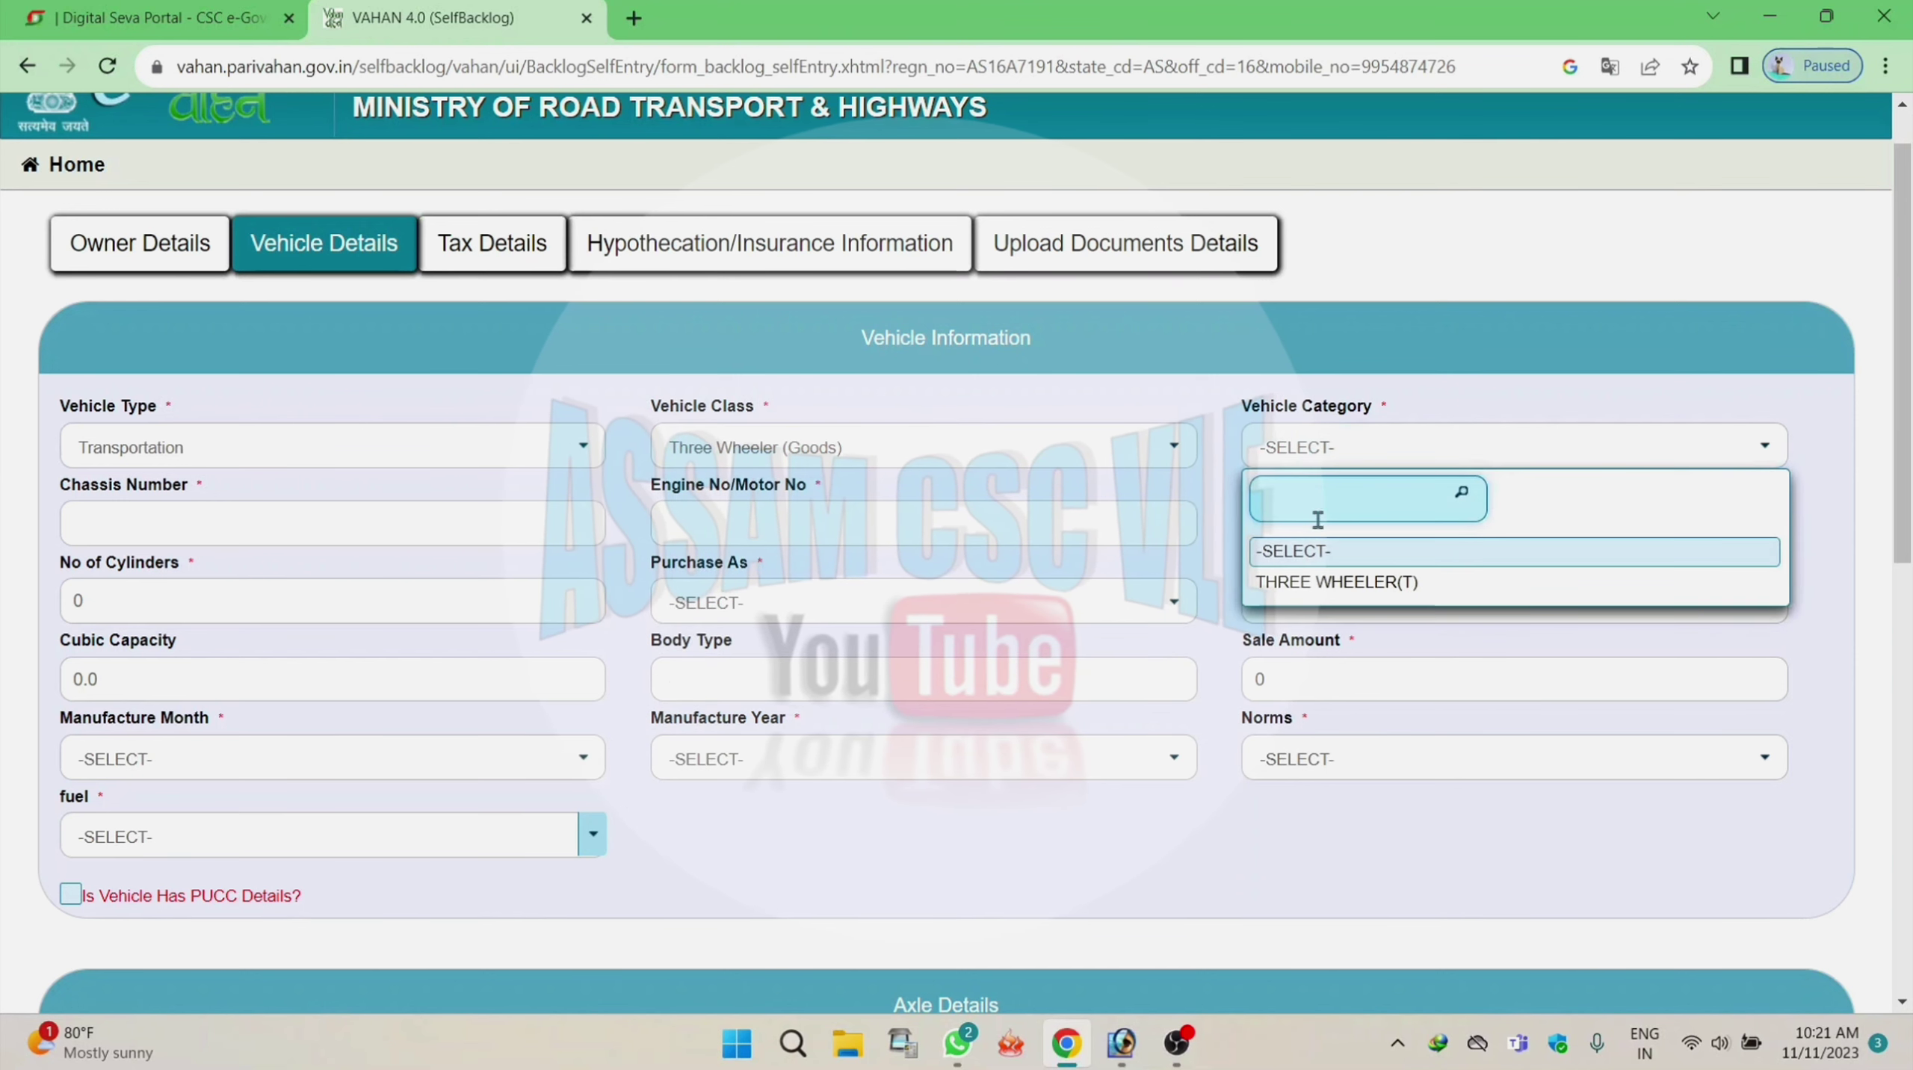
pyautogui.click(1316, 582)
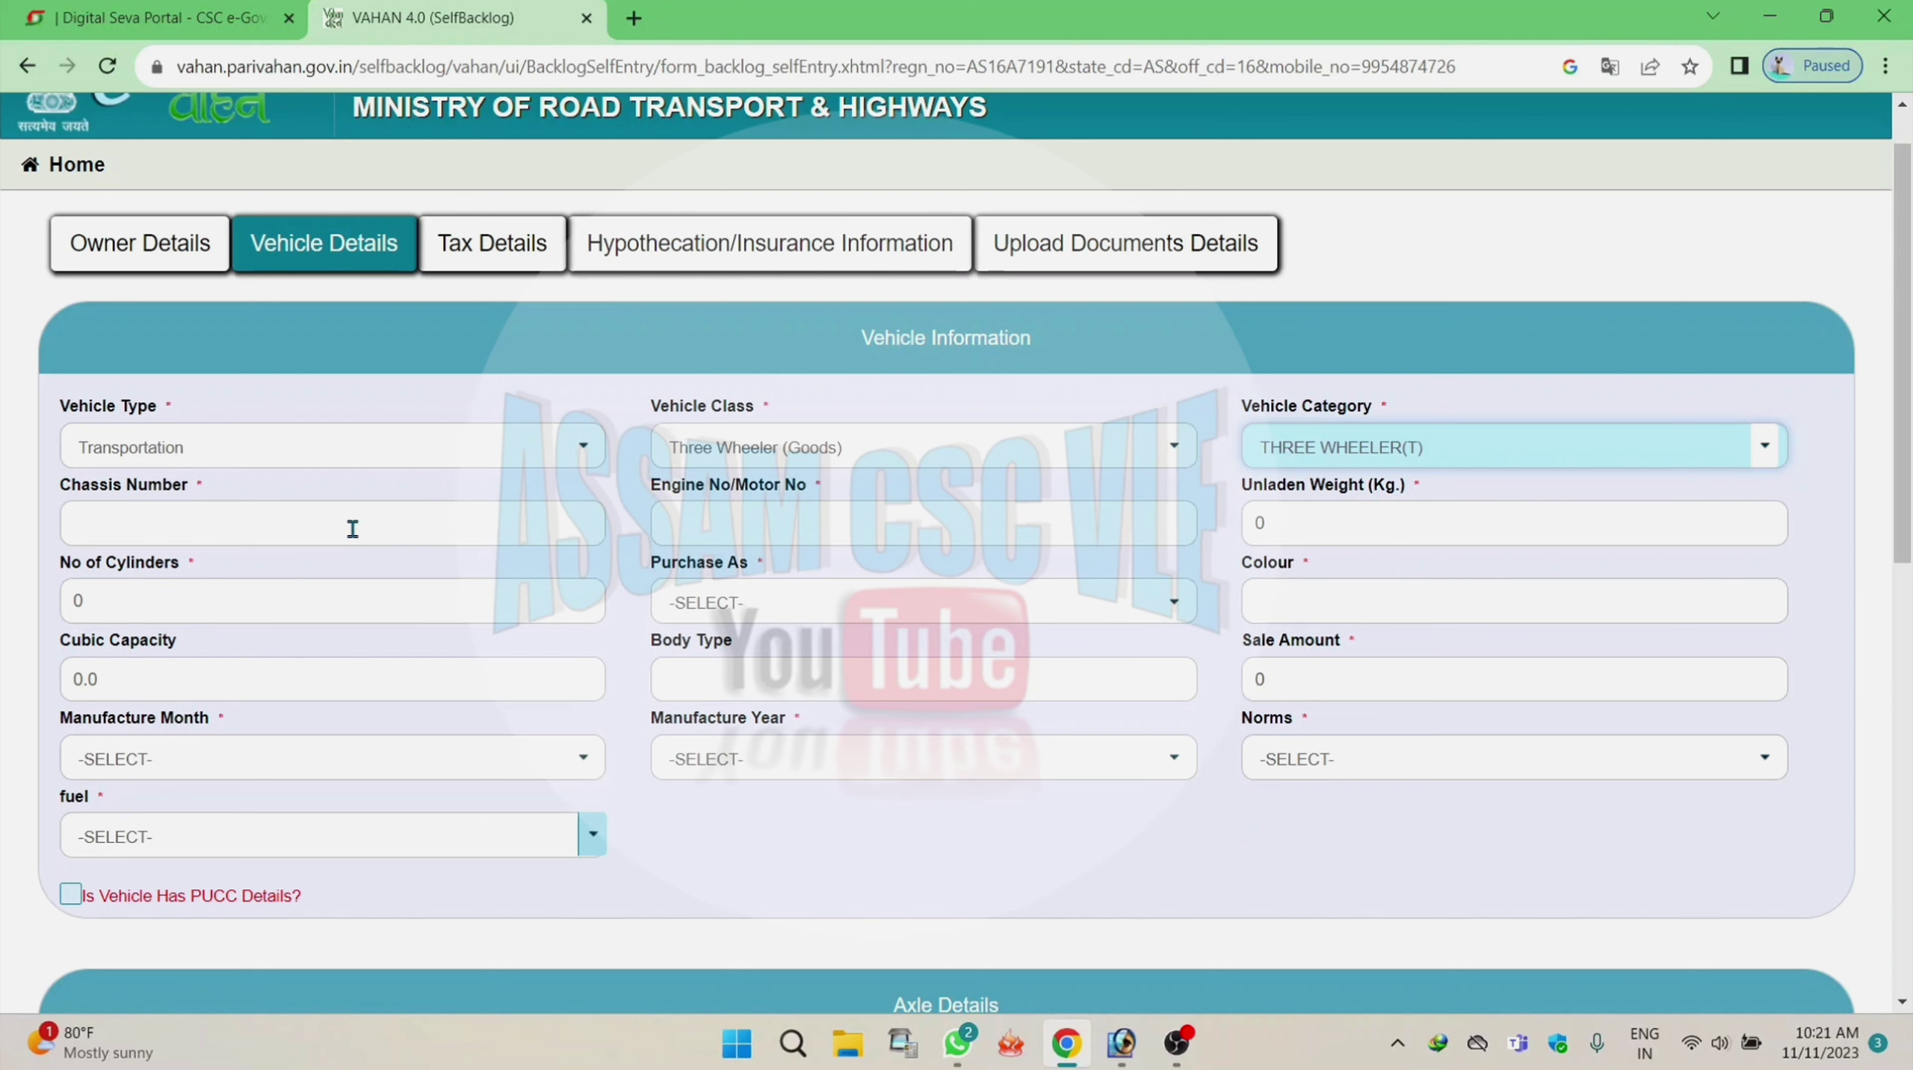
pyautogui.click(470, 524)
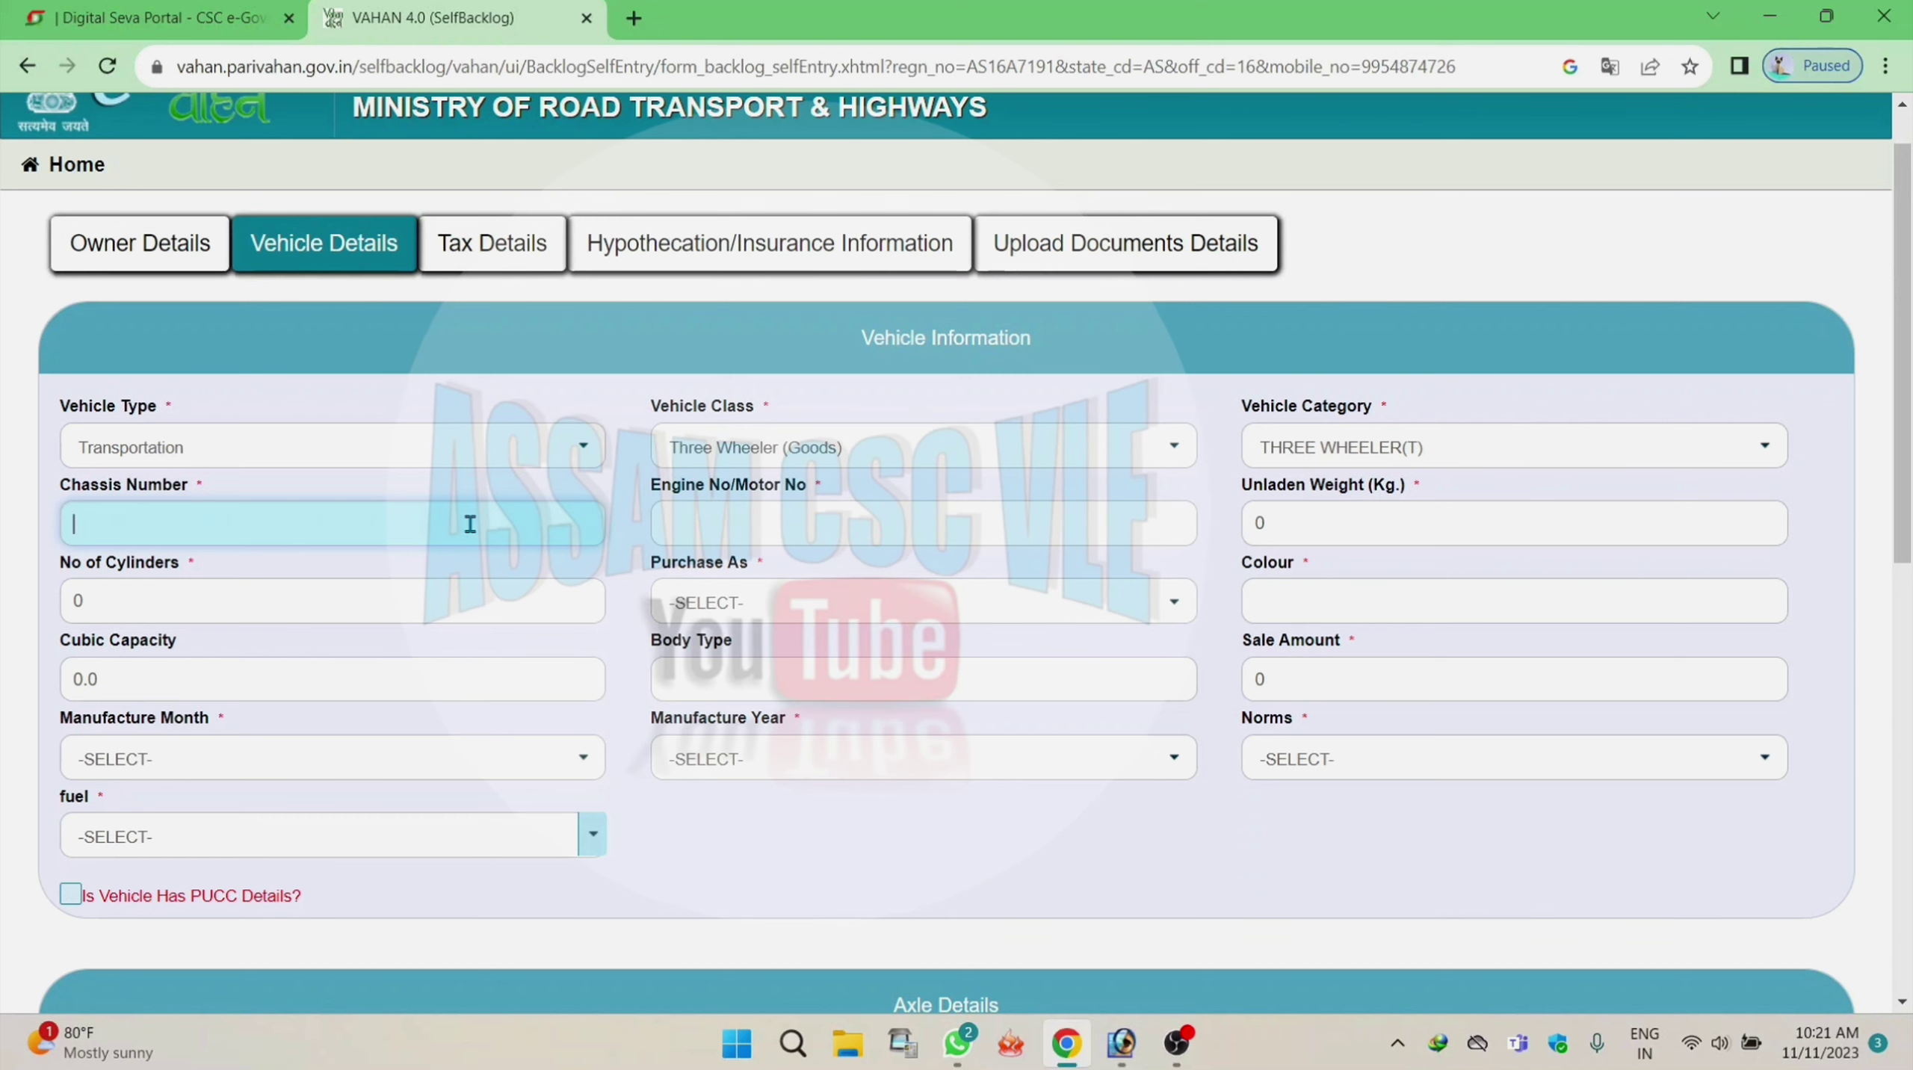
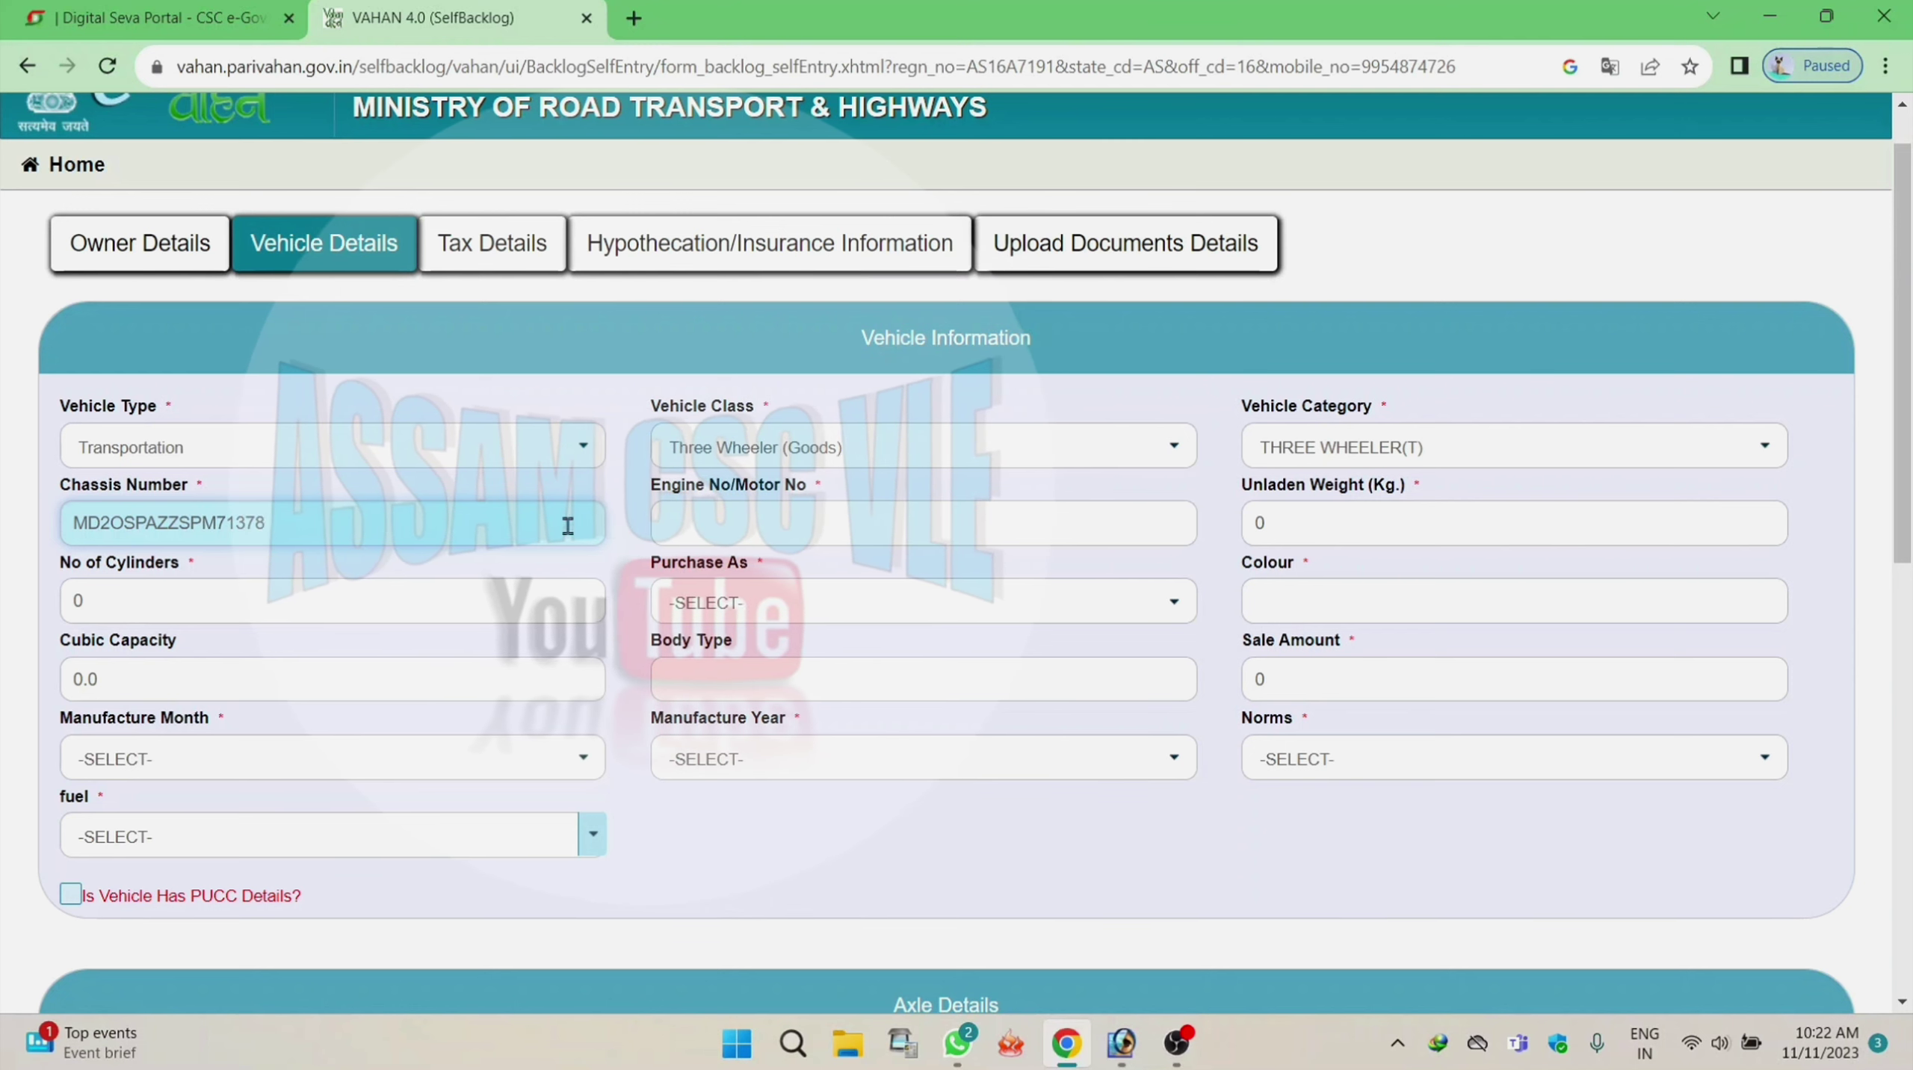
pyautogui.click(708, 531)
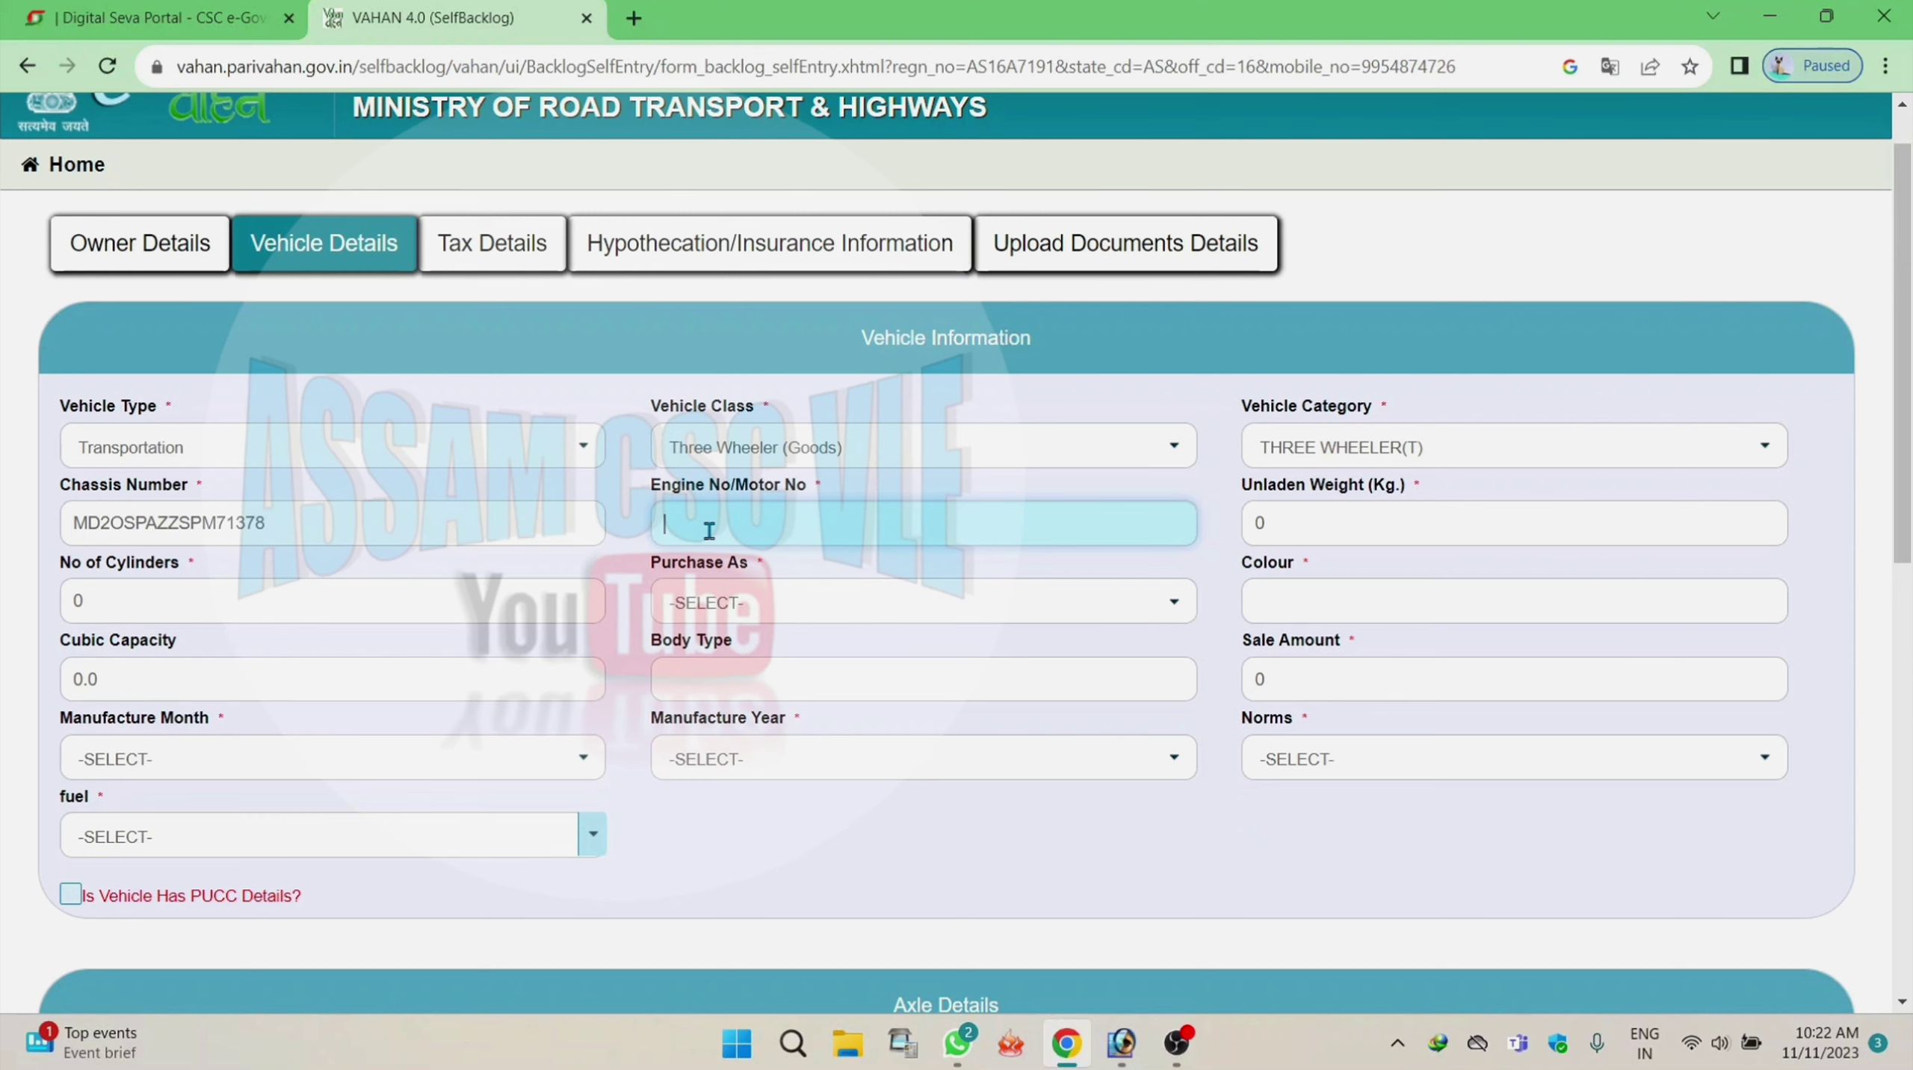
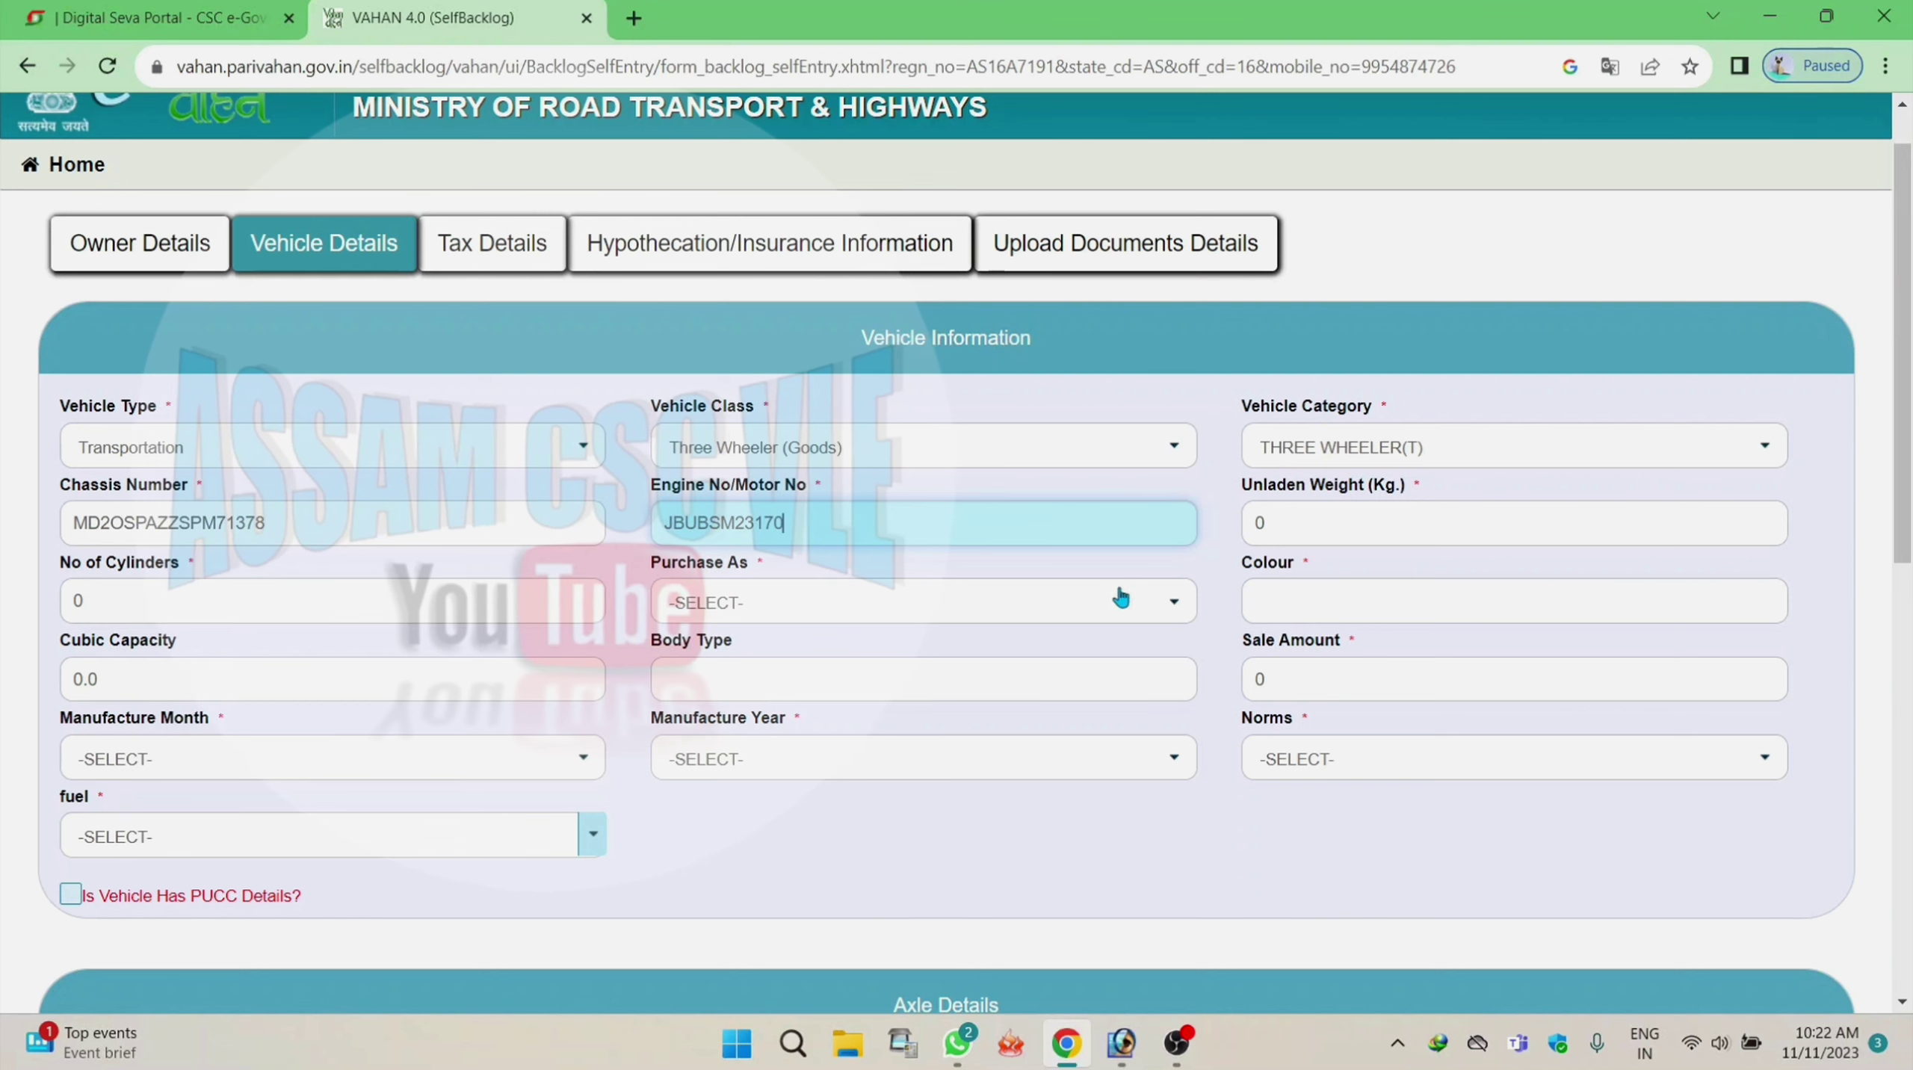
pyautogui.click(1255, 525)
pyautogui.write('10')
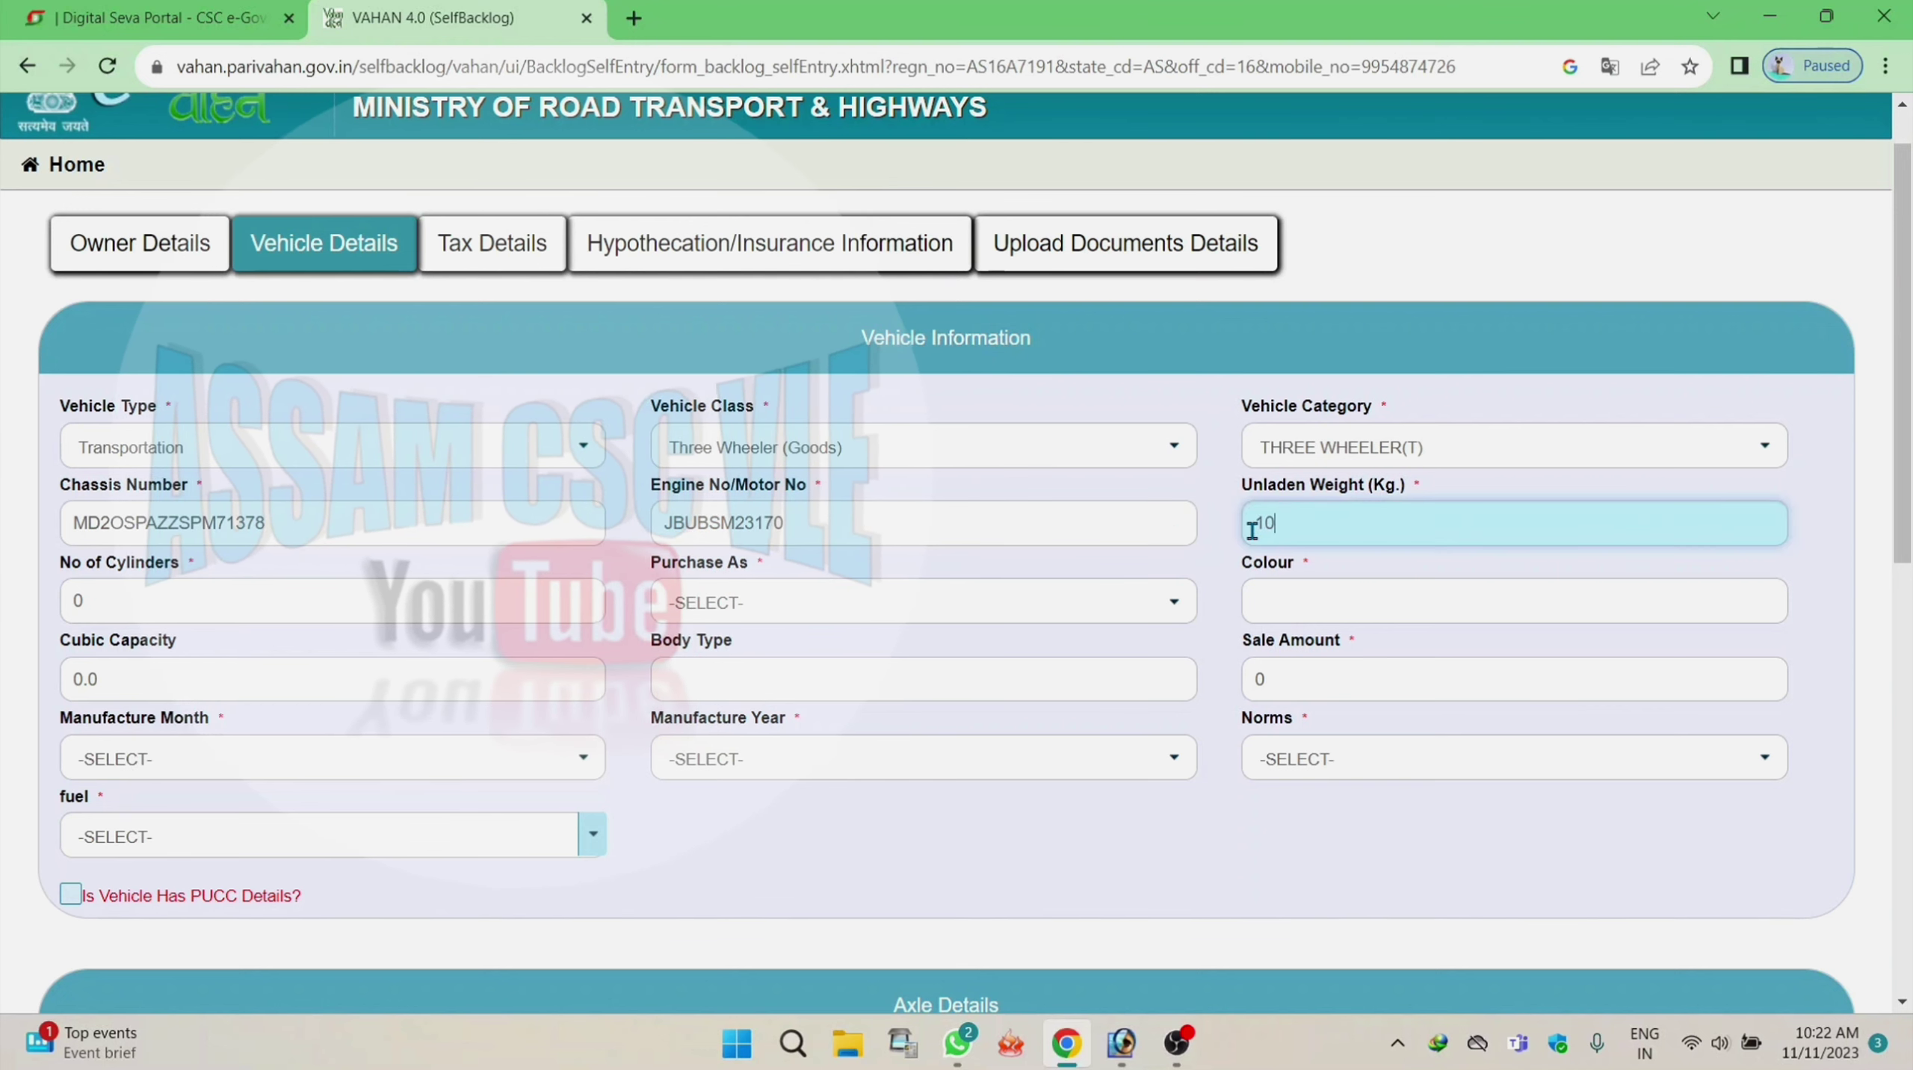
pyautogui.write('0')
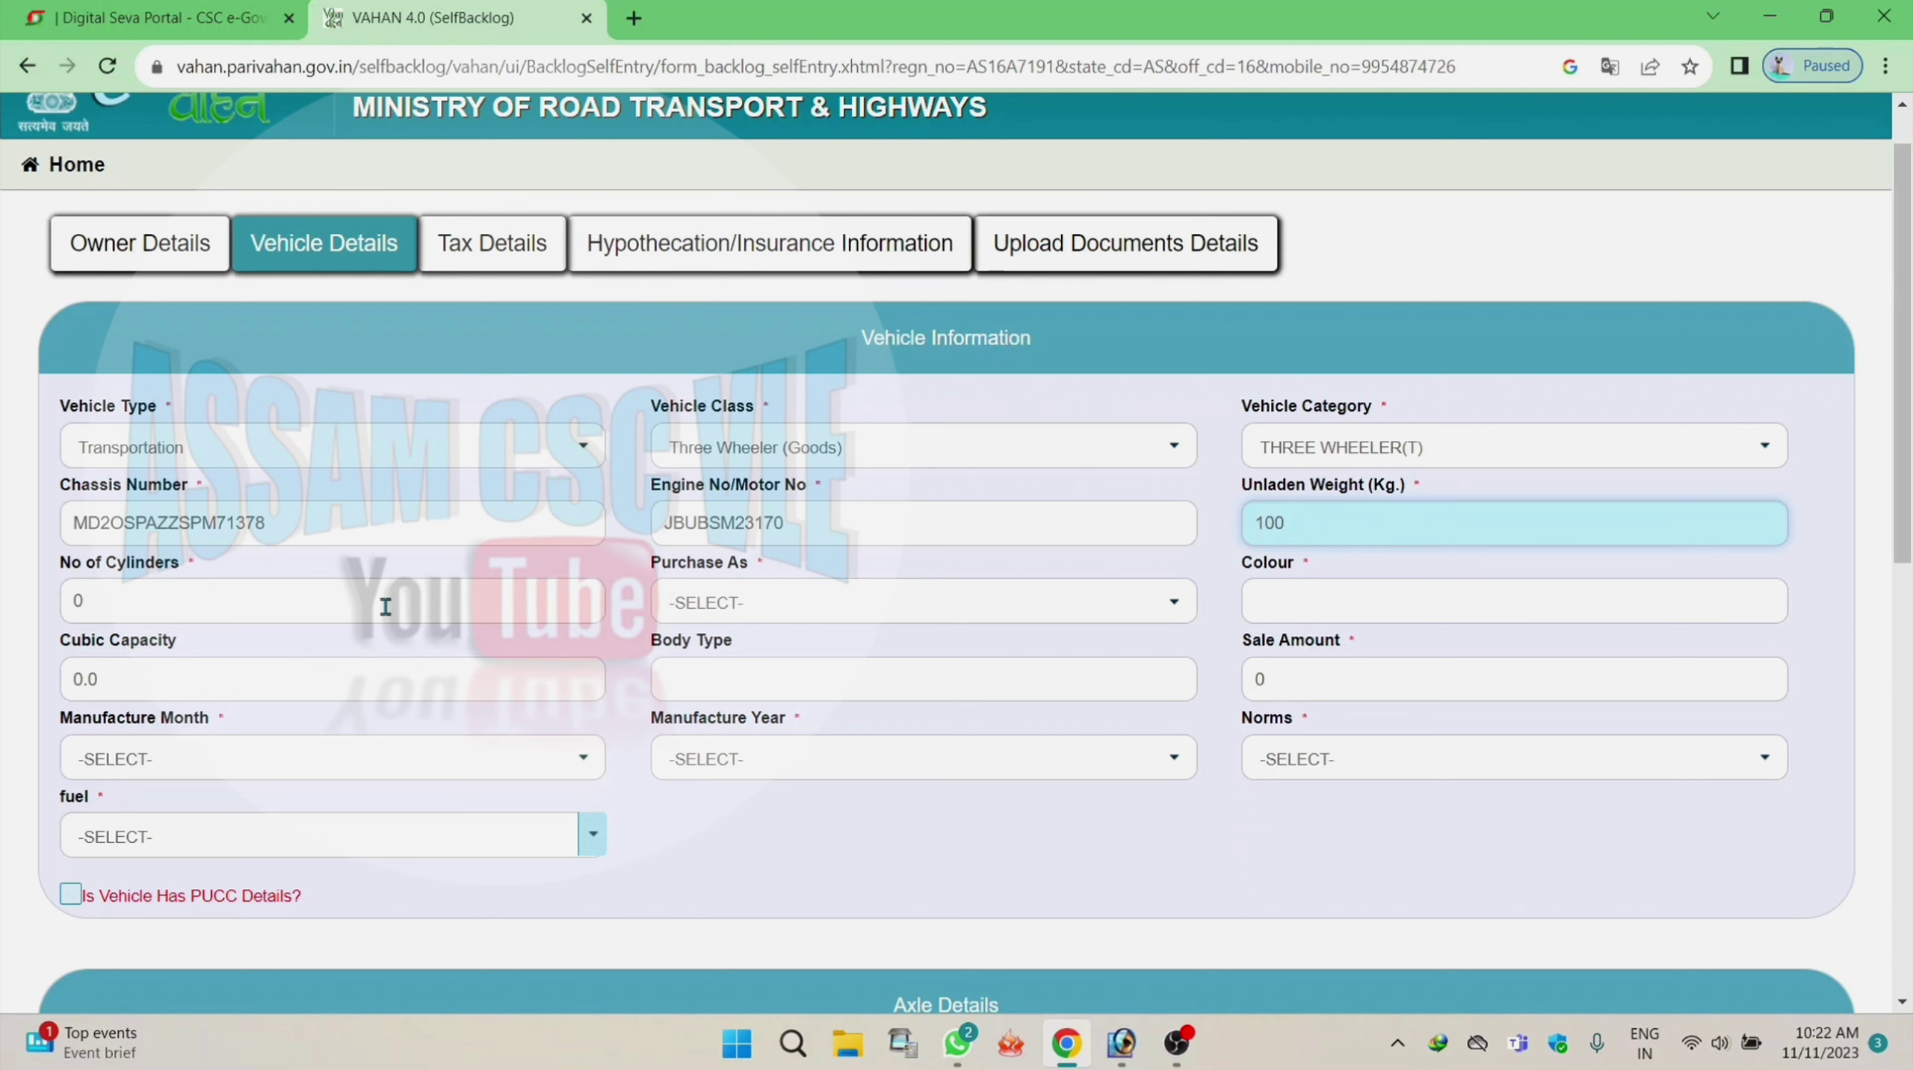
pyautogui.click(132, 602)
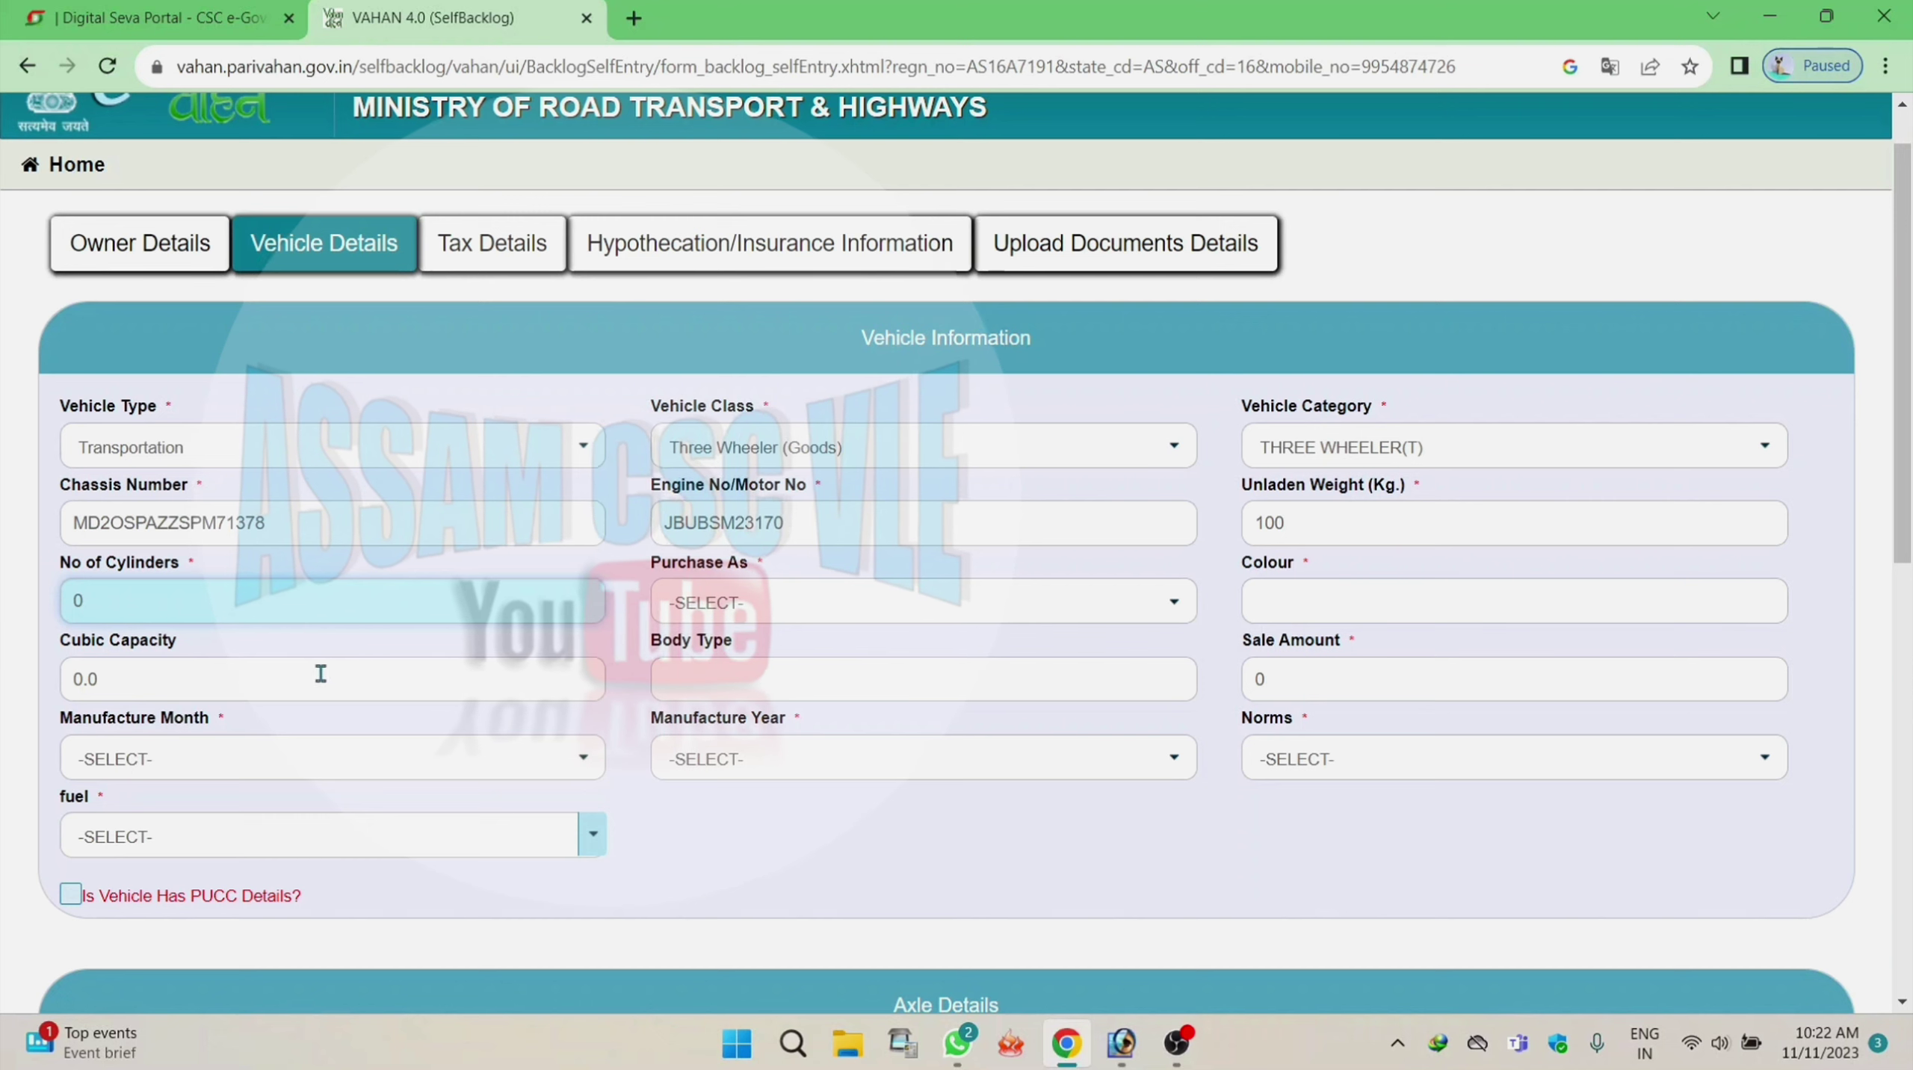
pyautogui.click(712, 607)
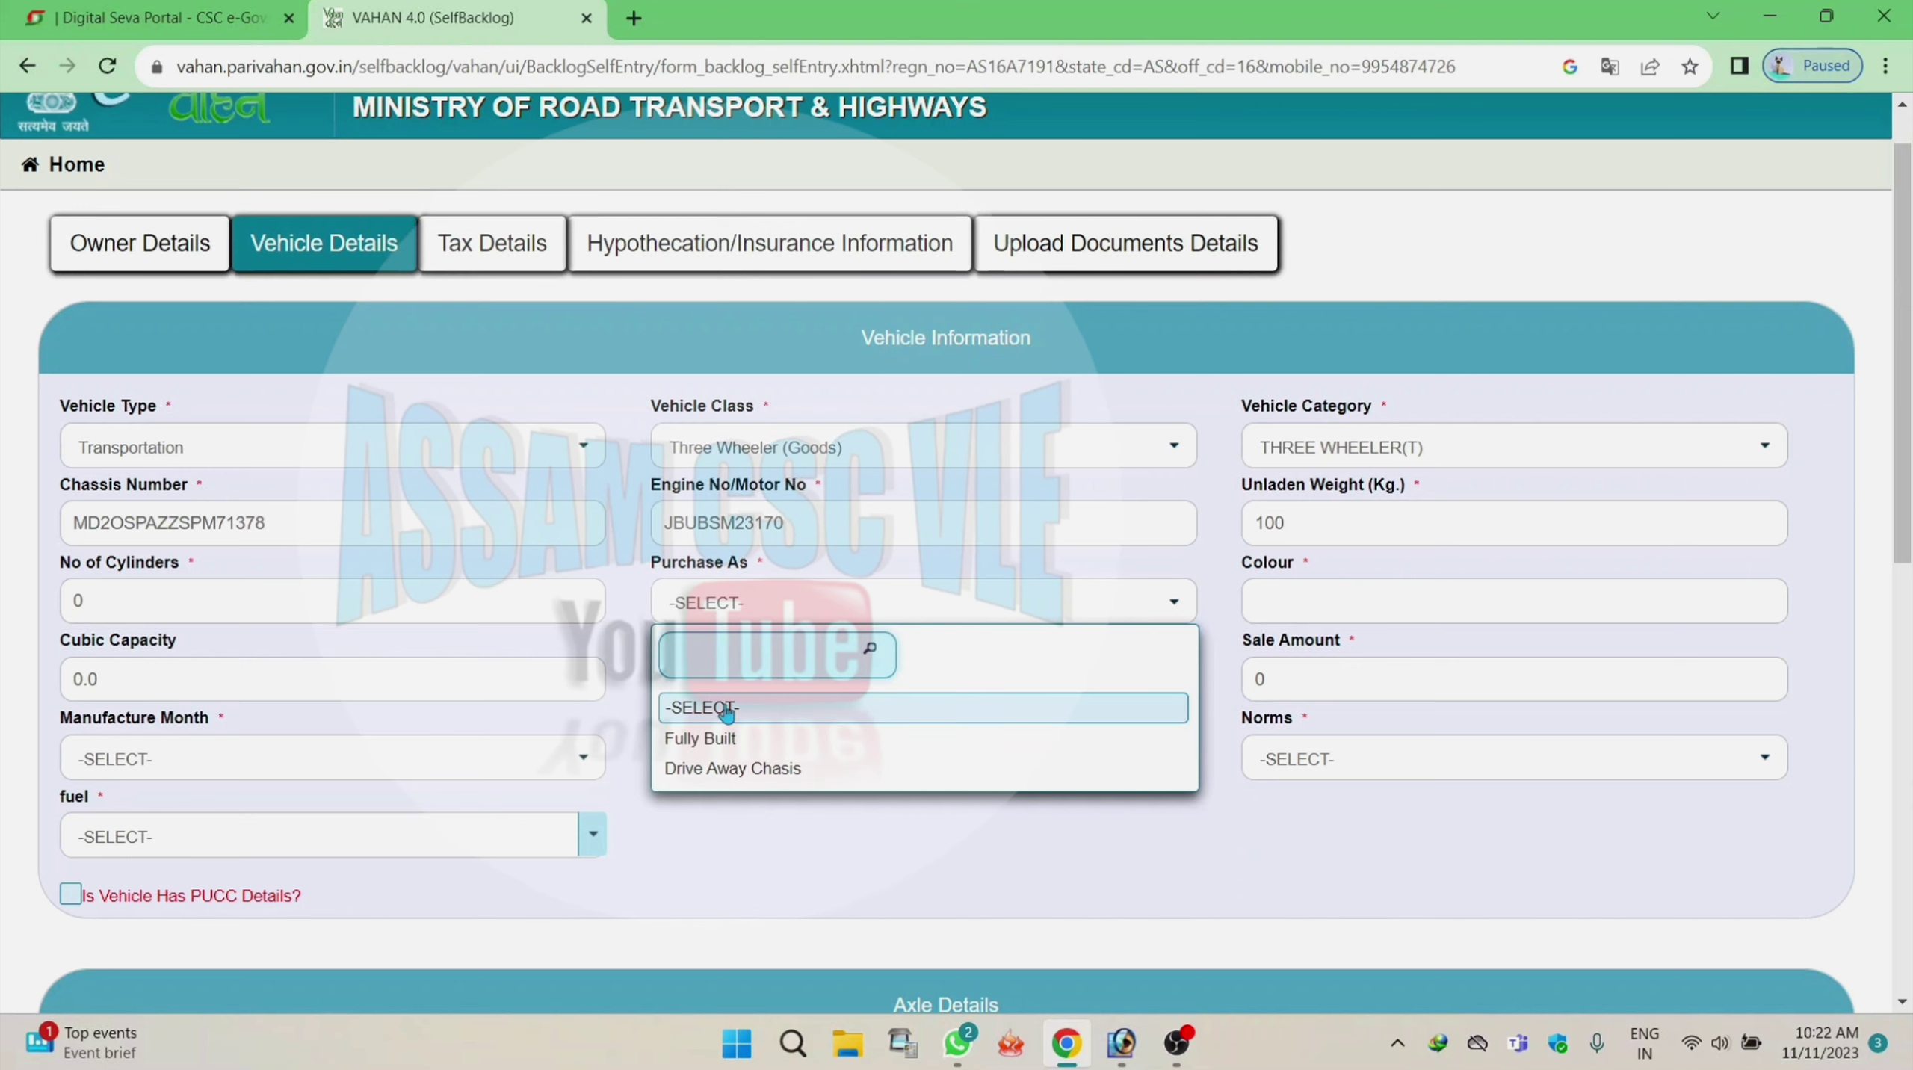
# Step: Set Purchase As to Fully Built, colour to BLACK and sale amount to 65000
pyautogui.click(730, 738)
pyautogui.click(1361, 607)
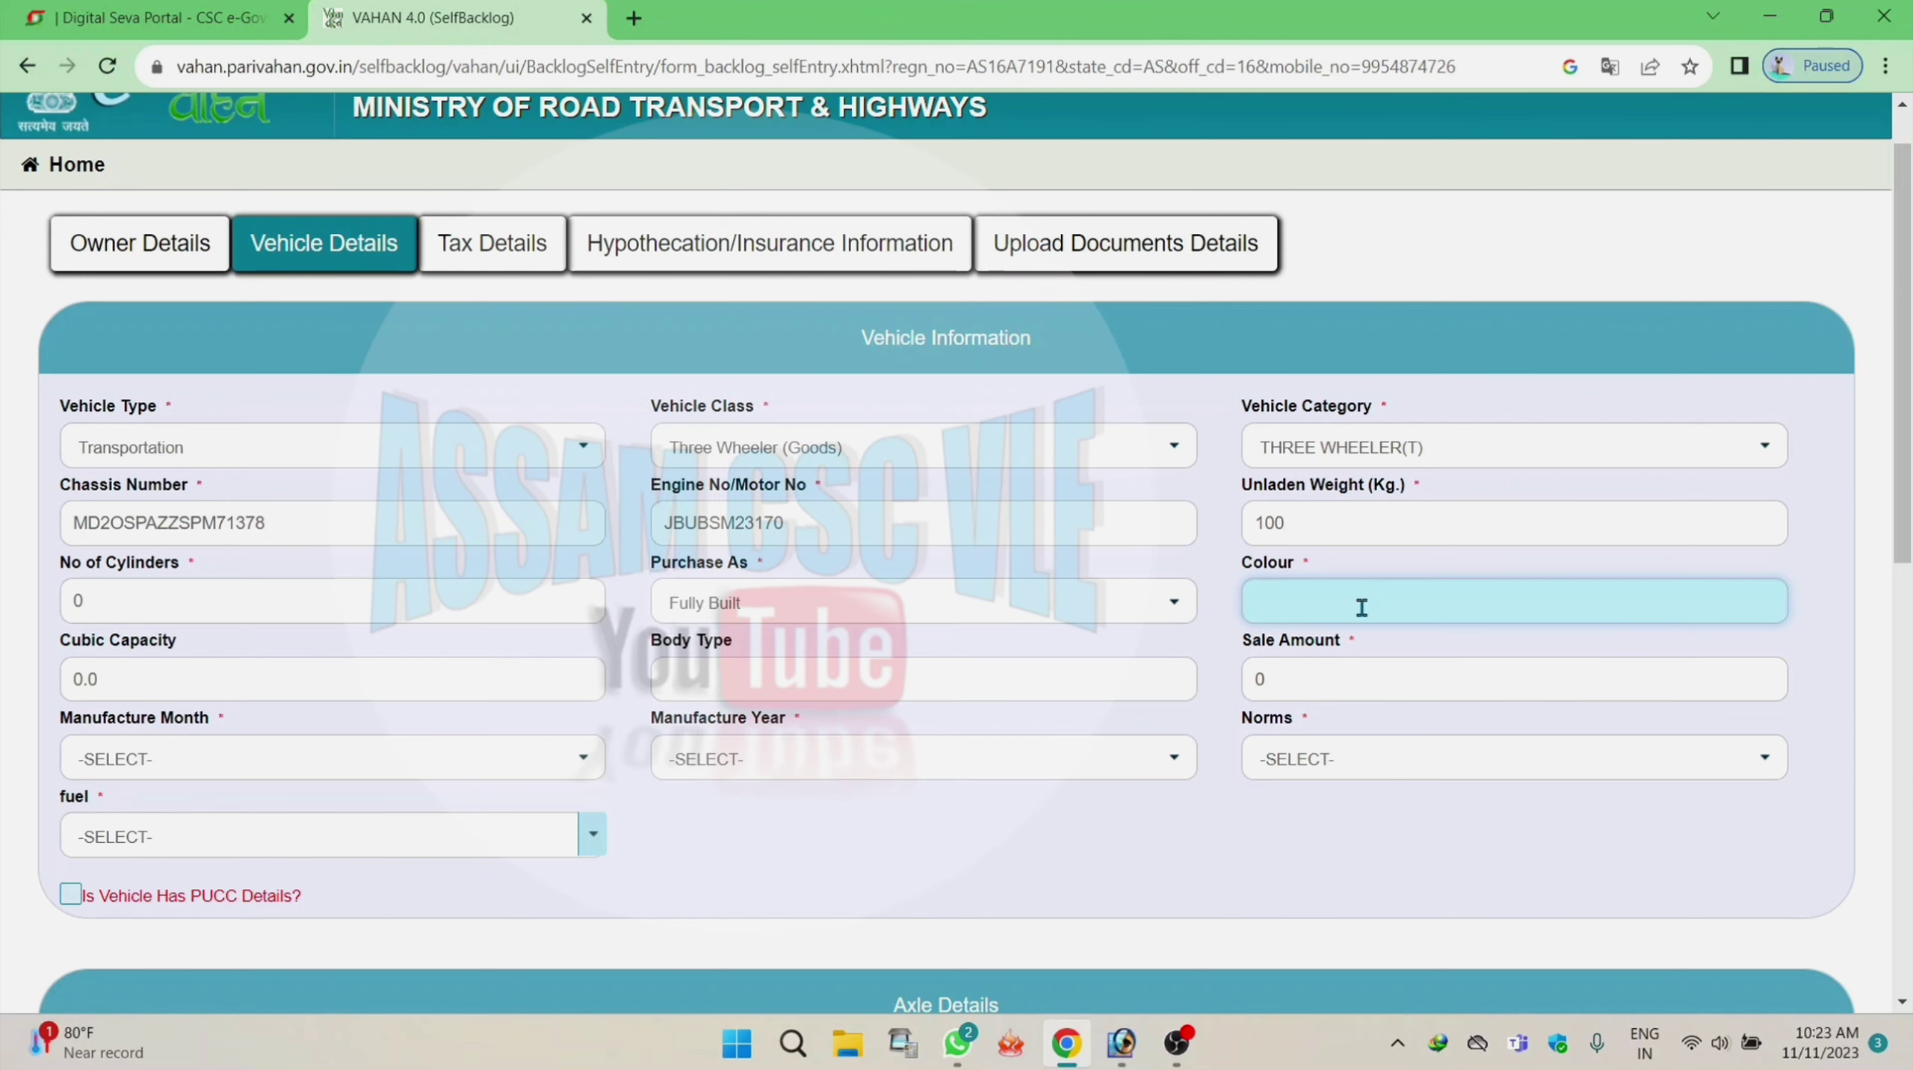
pyautogui.write('BLACK')
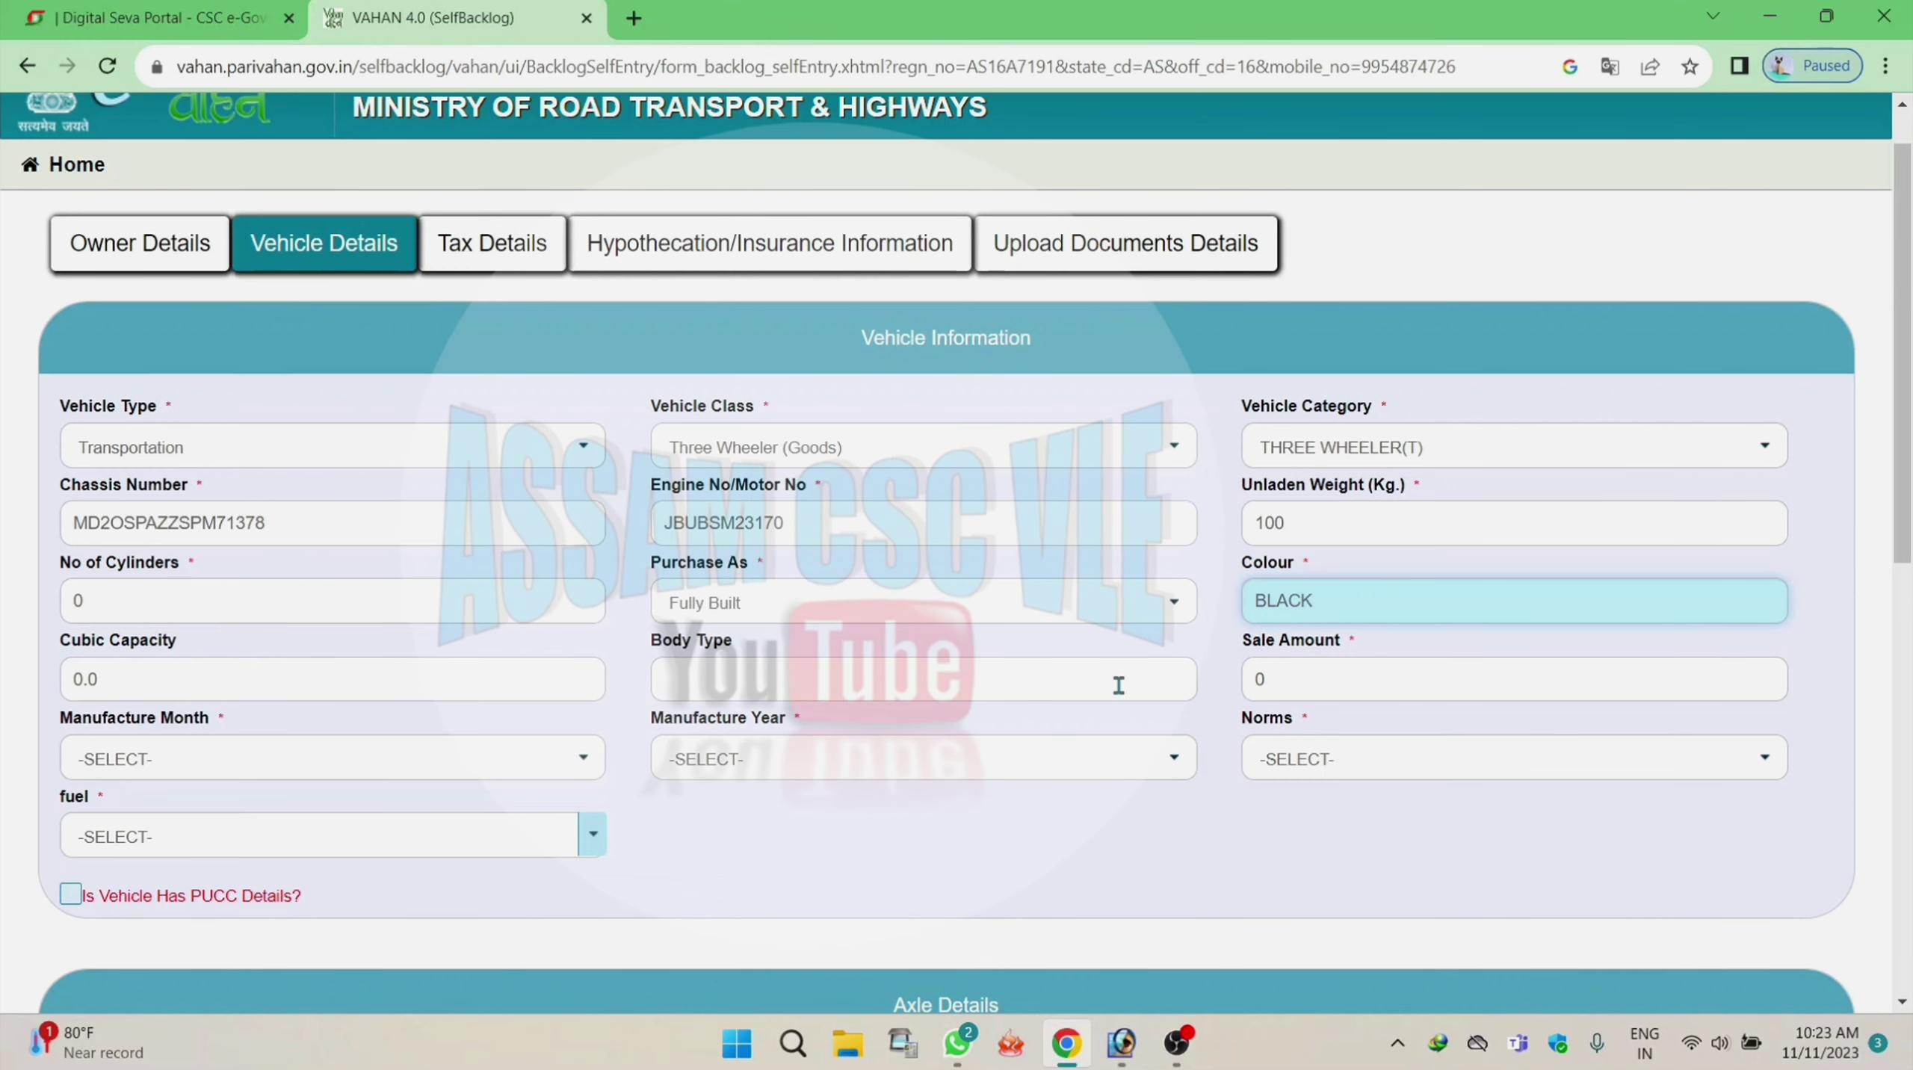
pyautogui.scroll(-1, 1149, 673)
pyautogui.click(1276, 556)
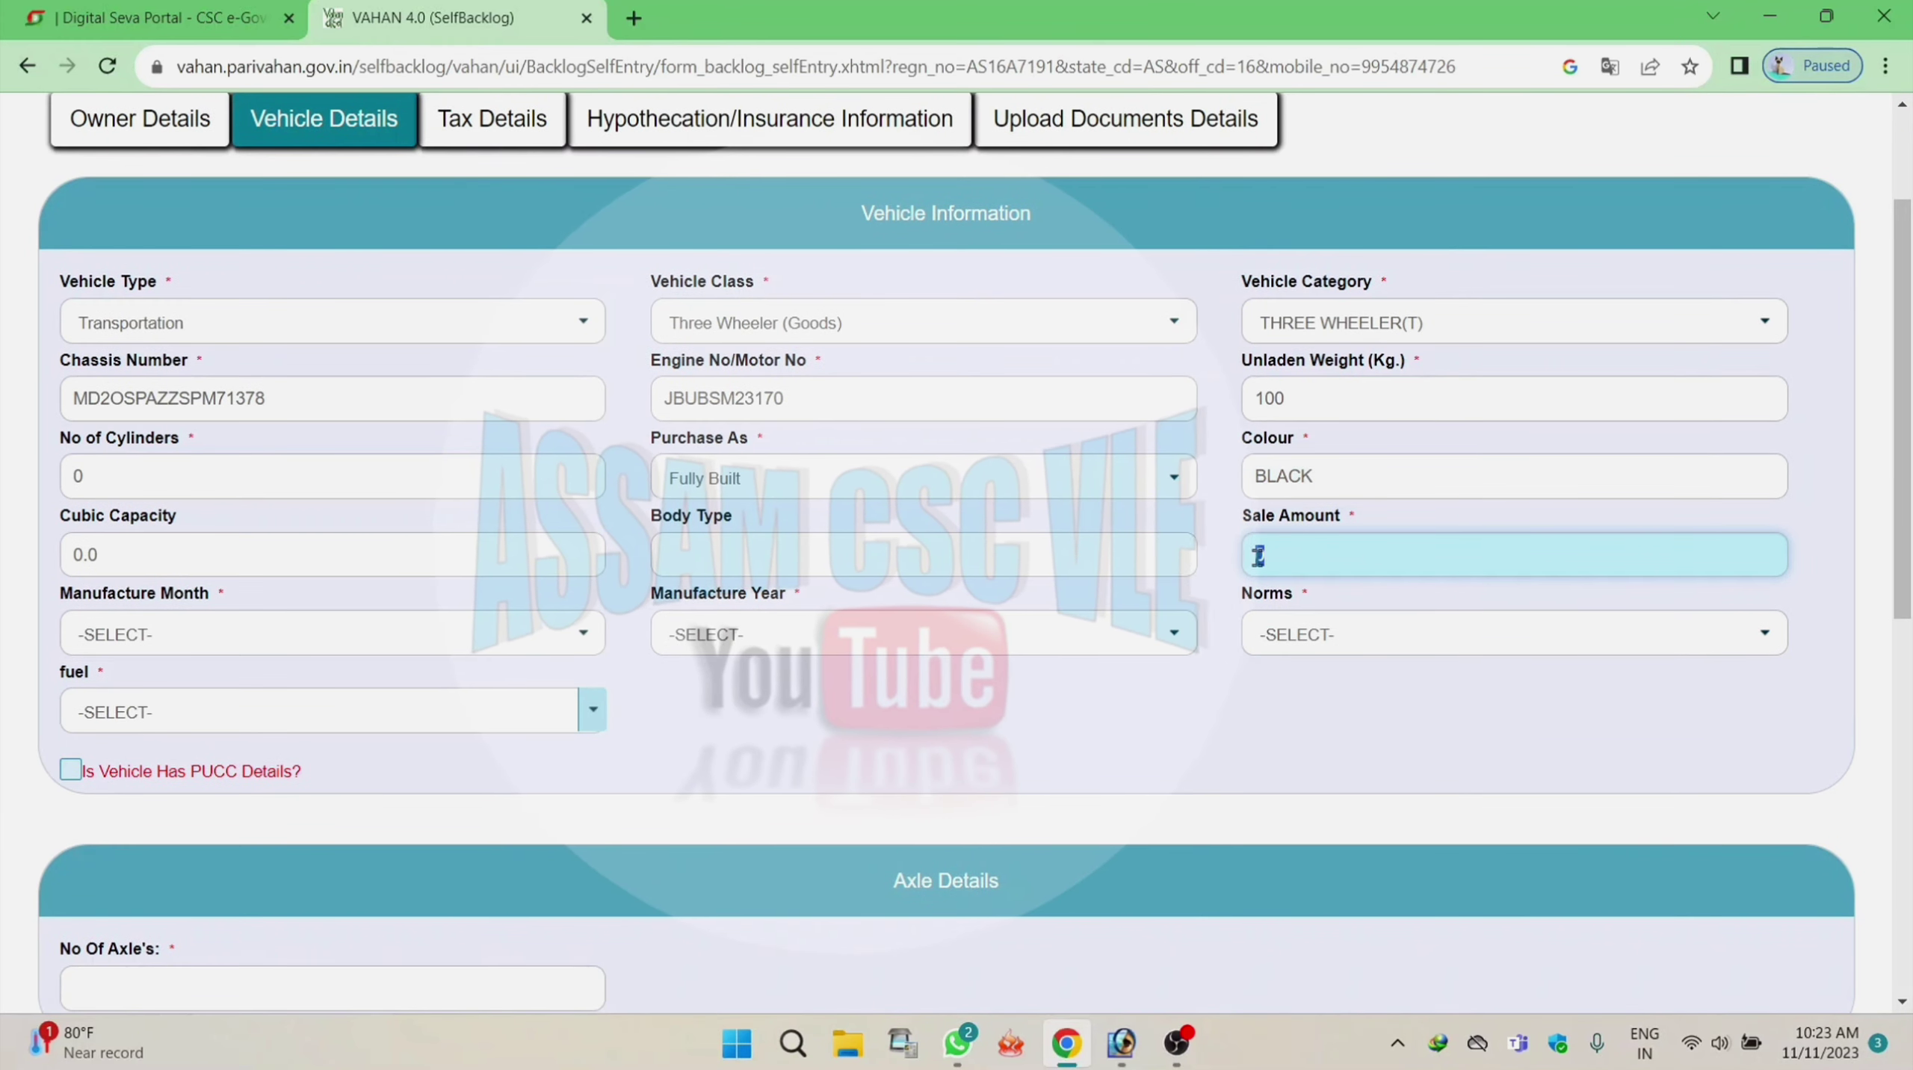
pyautogui.write('1500')
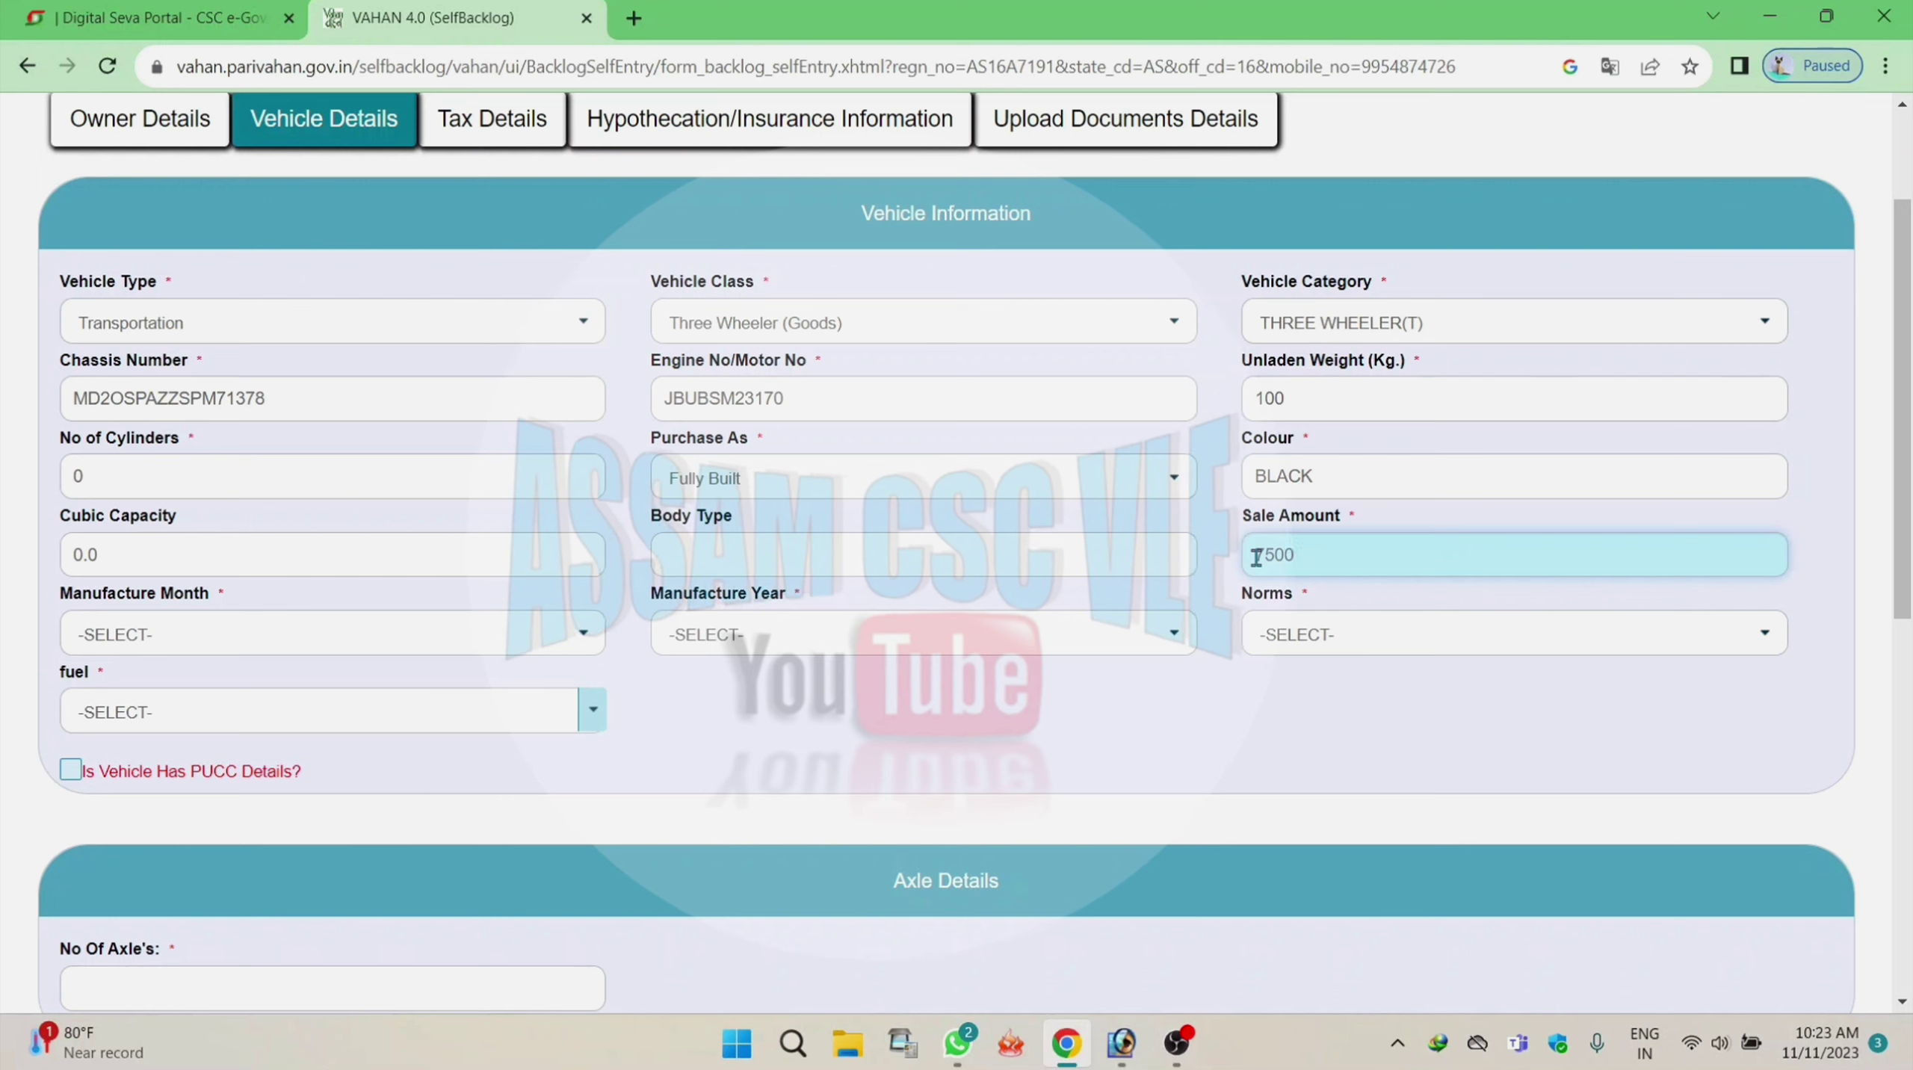
pyautogui.press('BackSpace')
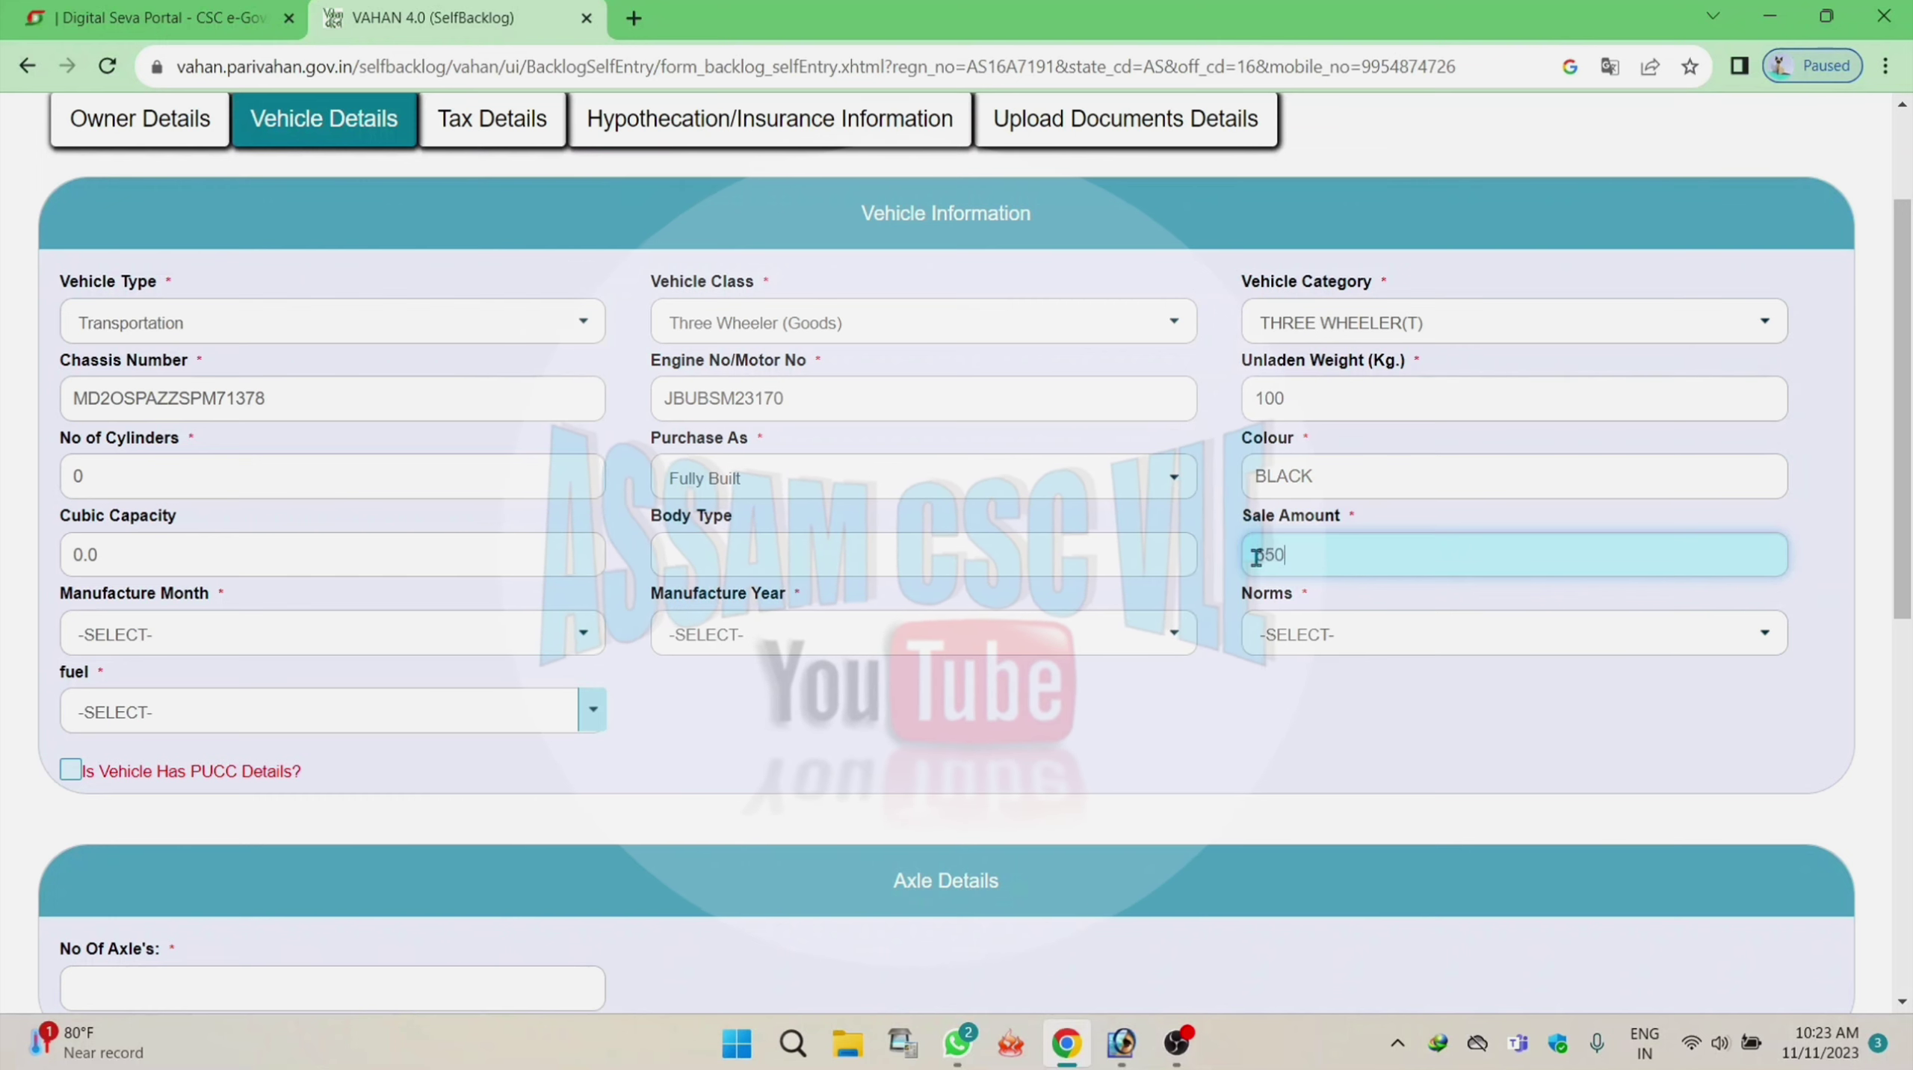
pyautogui.write('0')
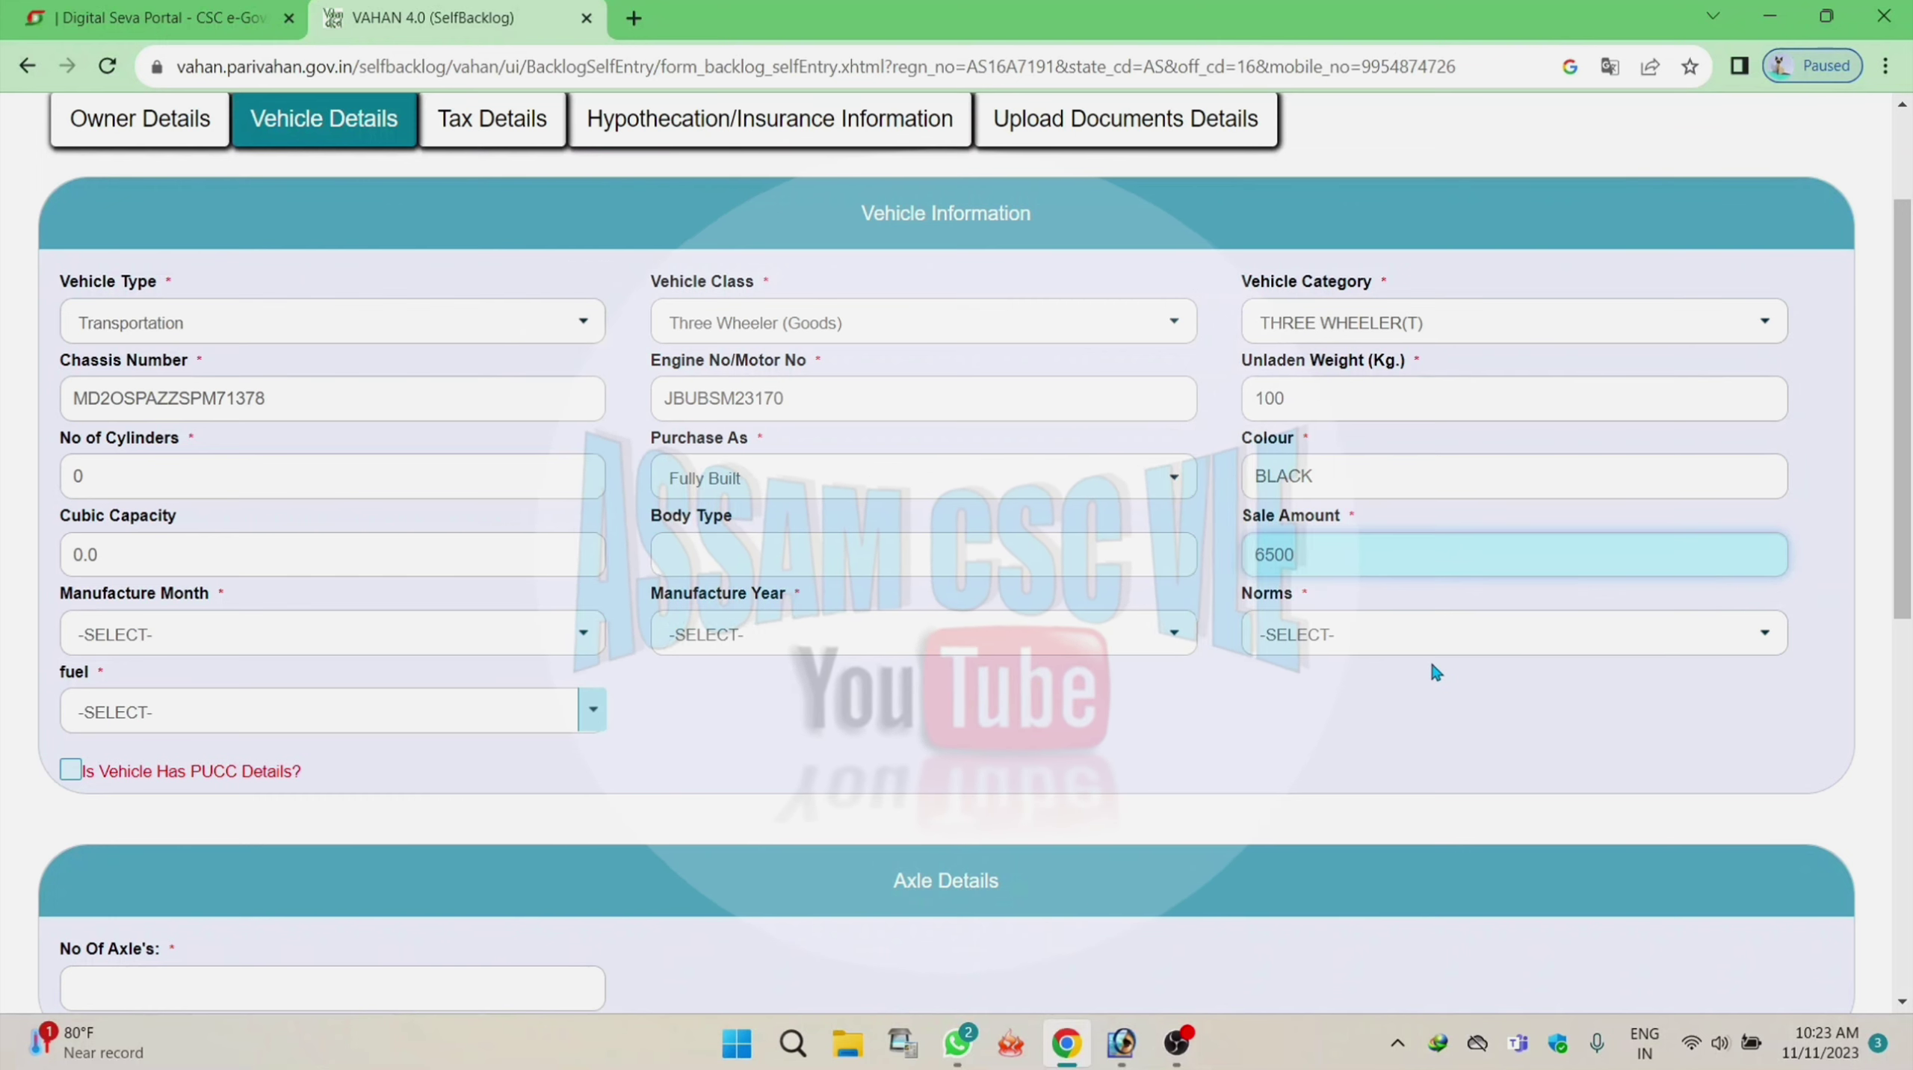
pyautogui.write('00')
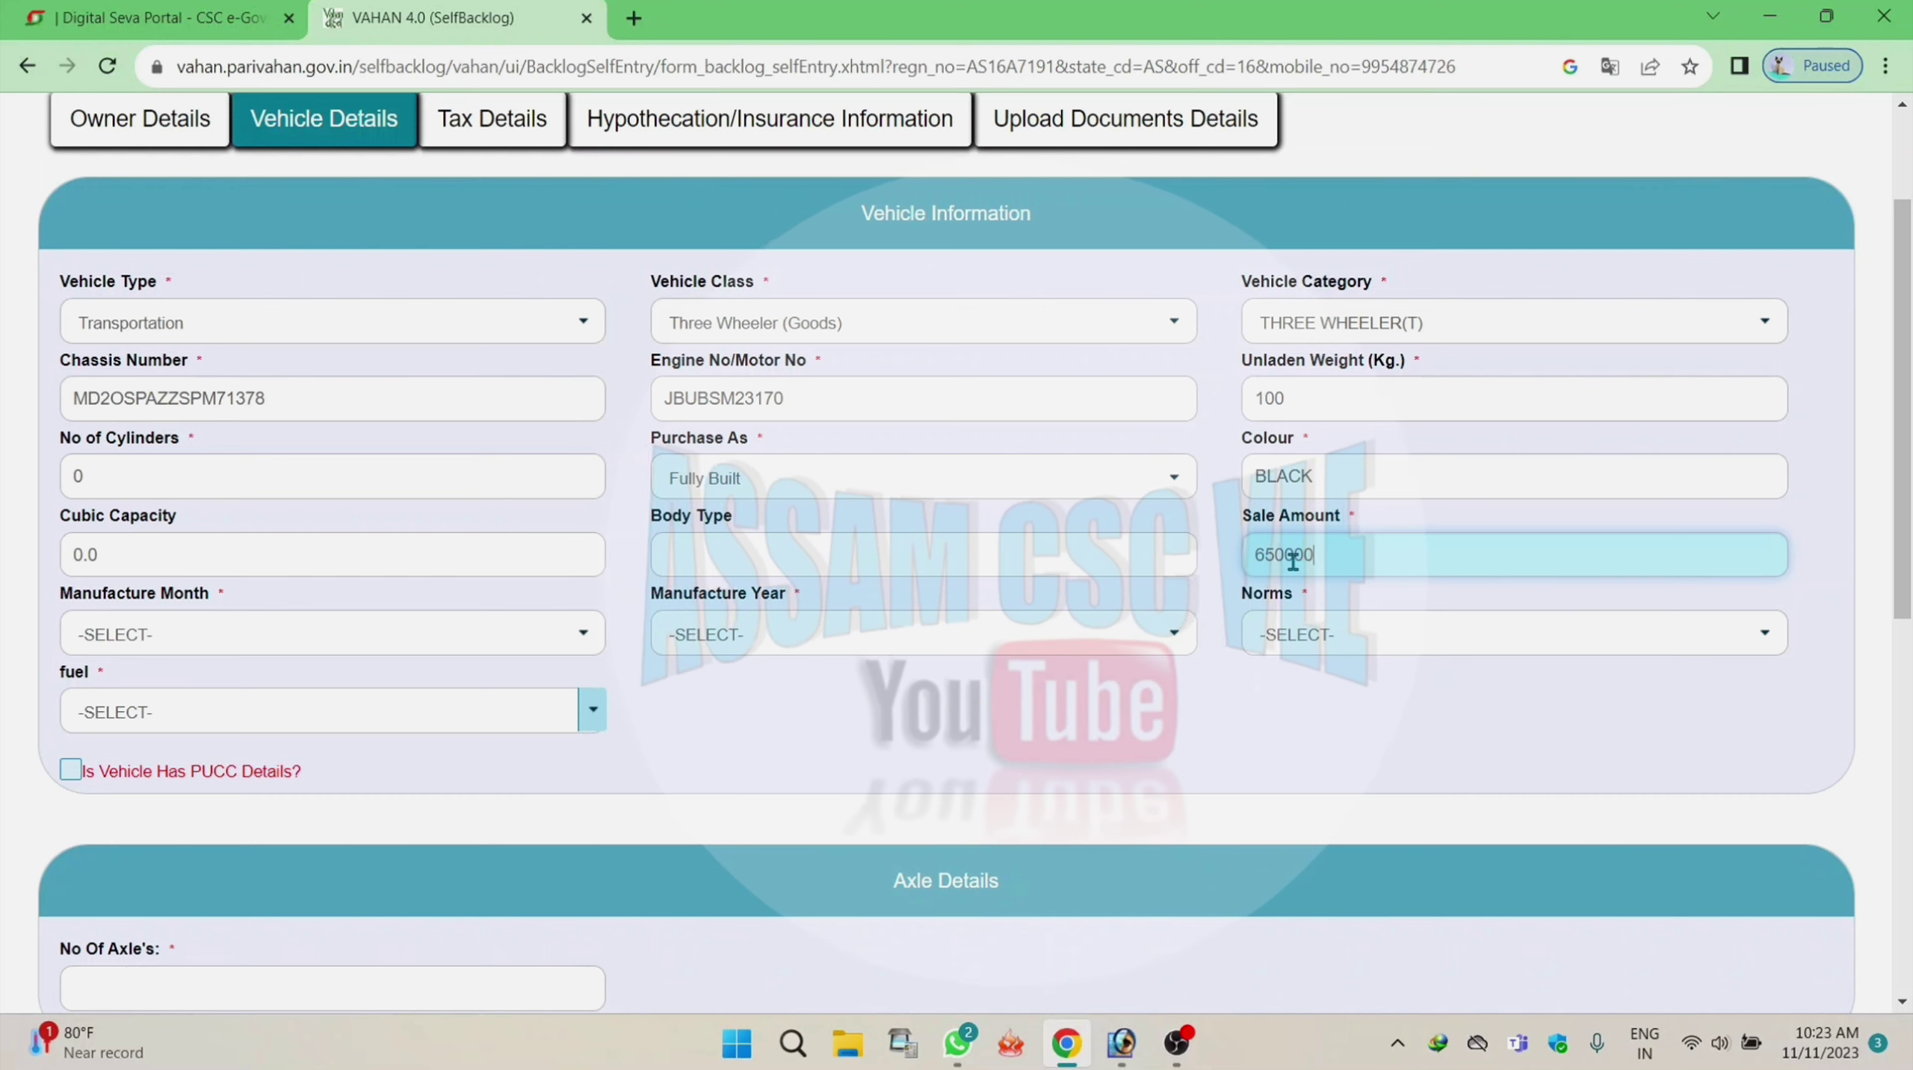
pyautogui.moveTo(1309, 554); pyautogui.dragTo(1452, 555)
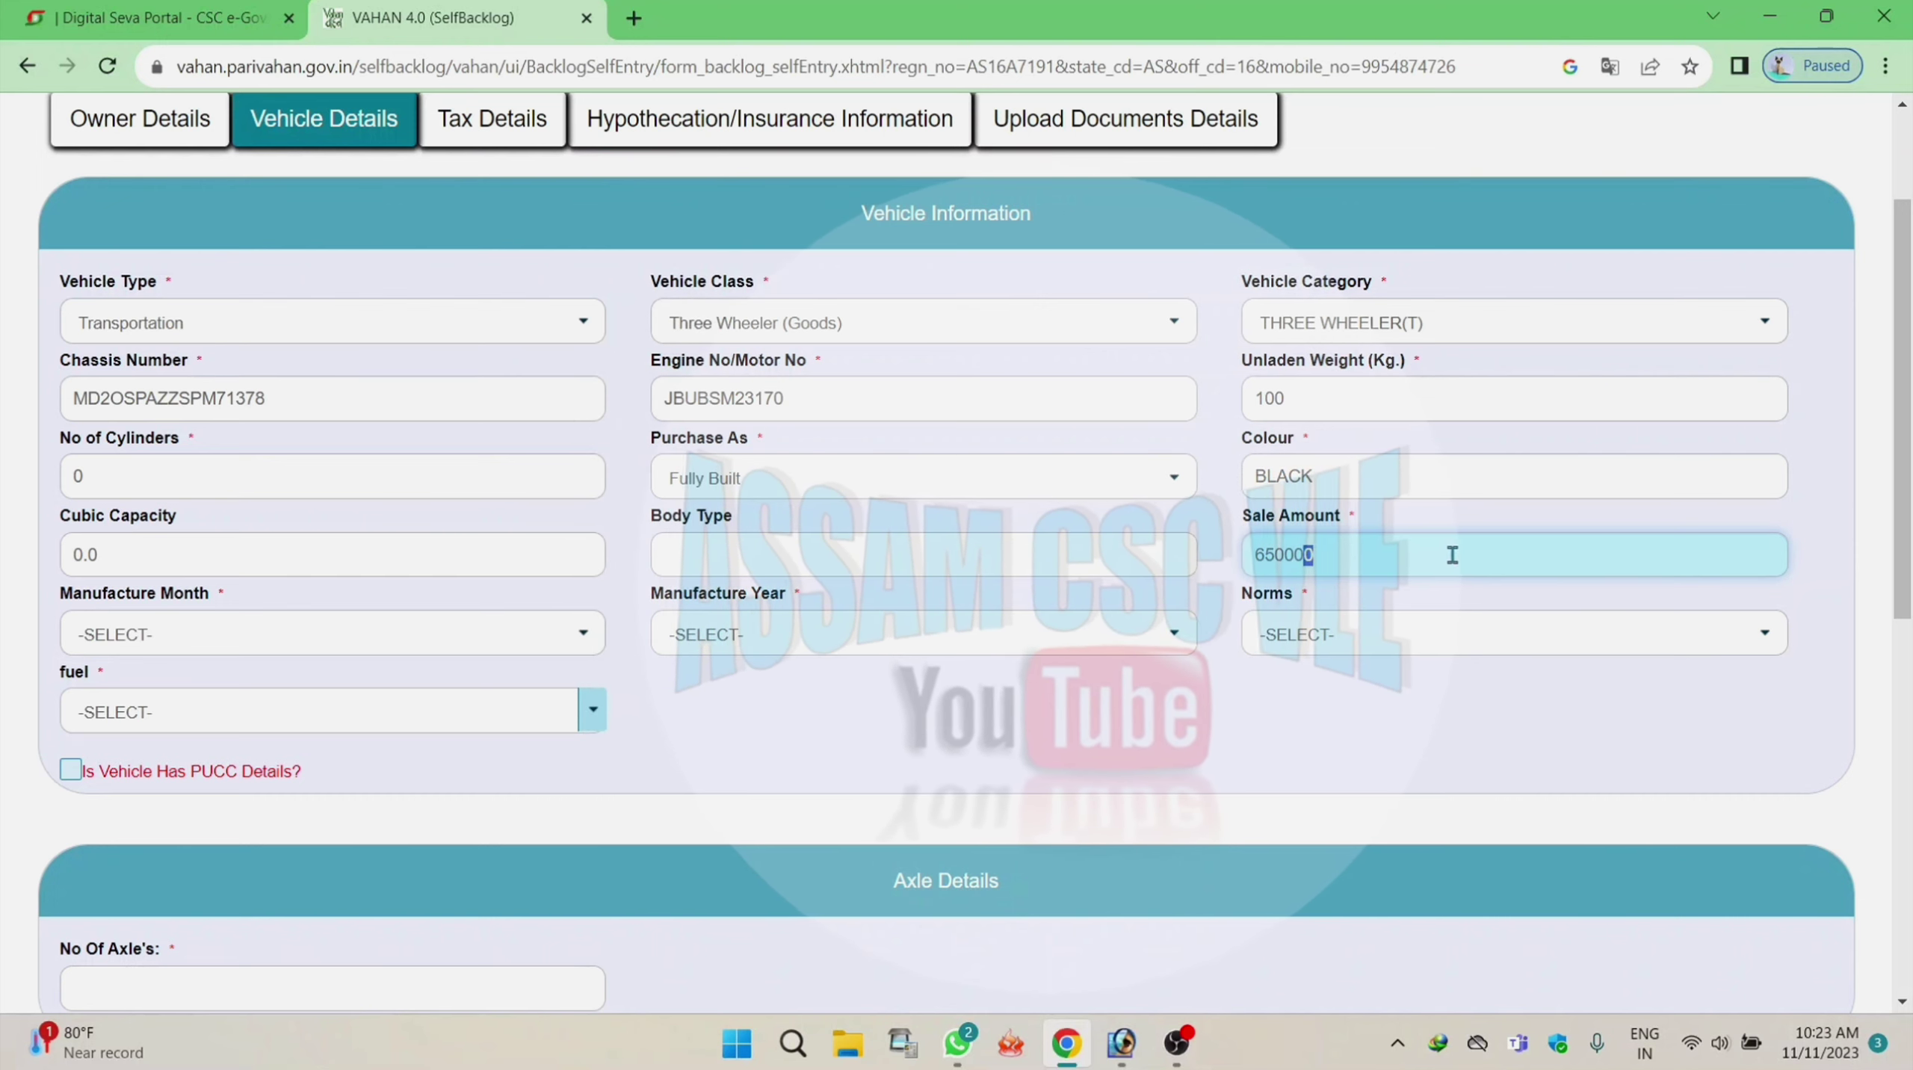
pyautogui.press('BackSpace')
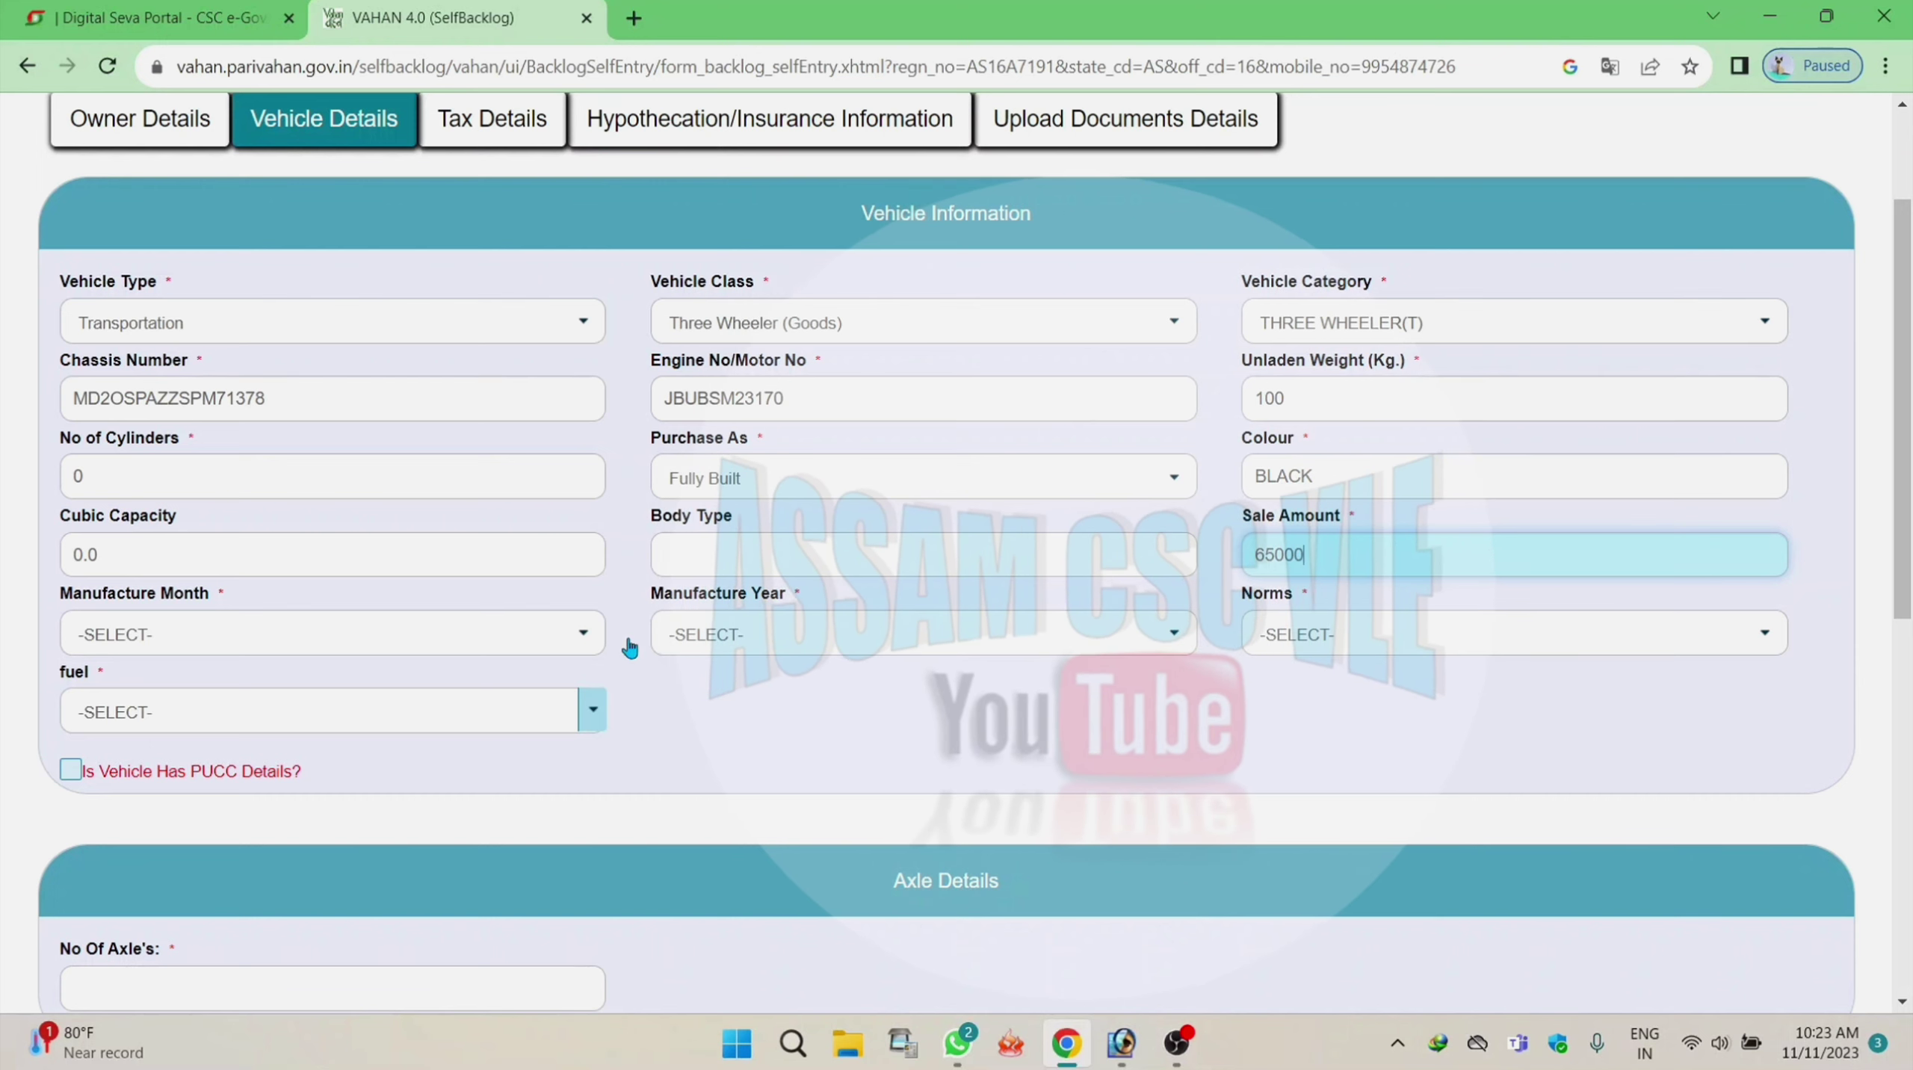
pyautogui.click(418, 644)
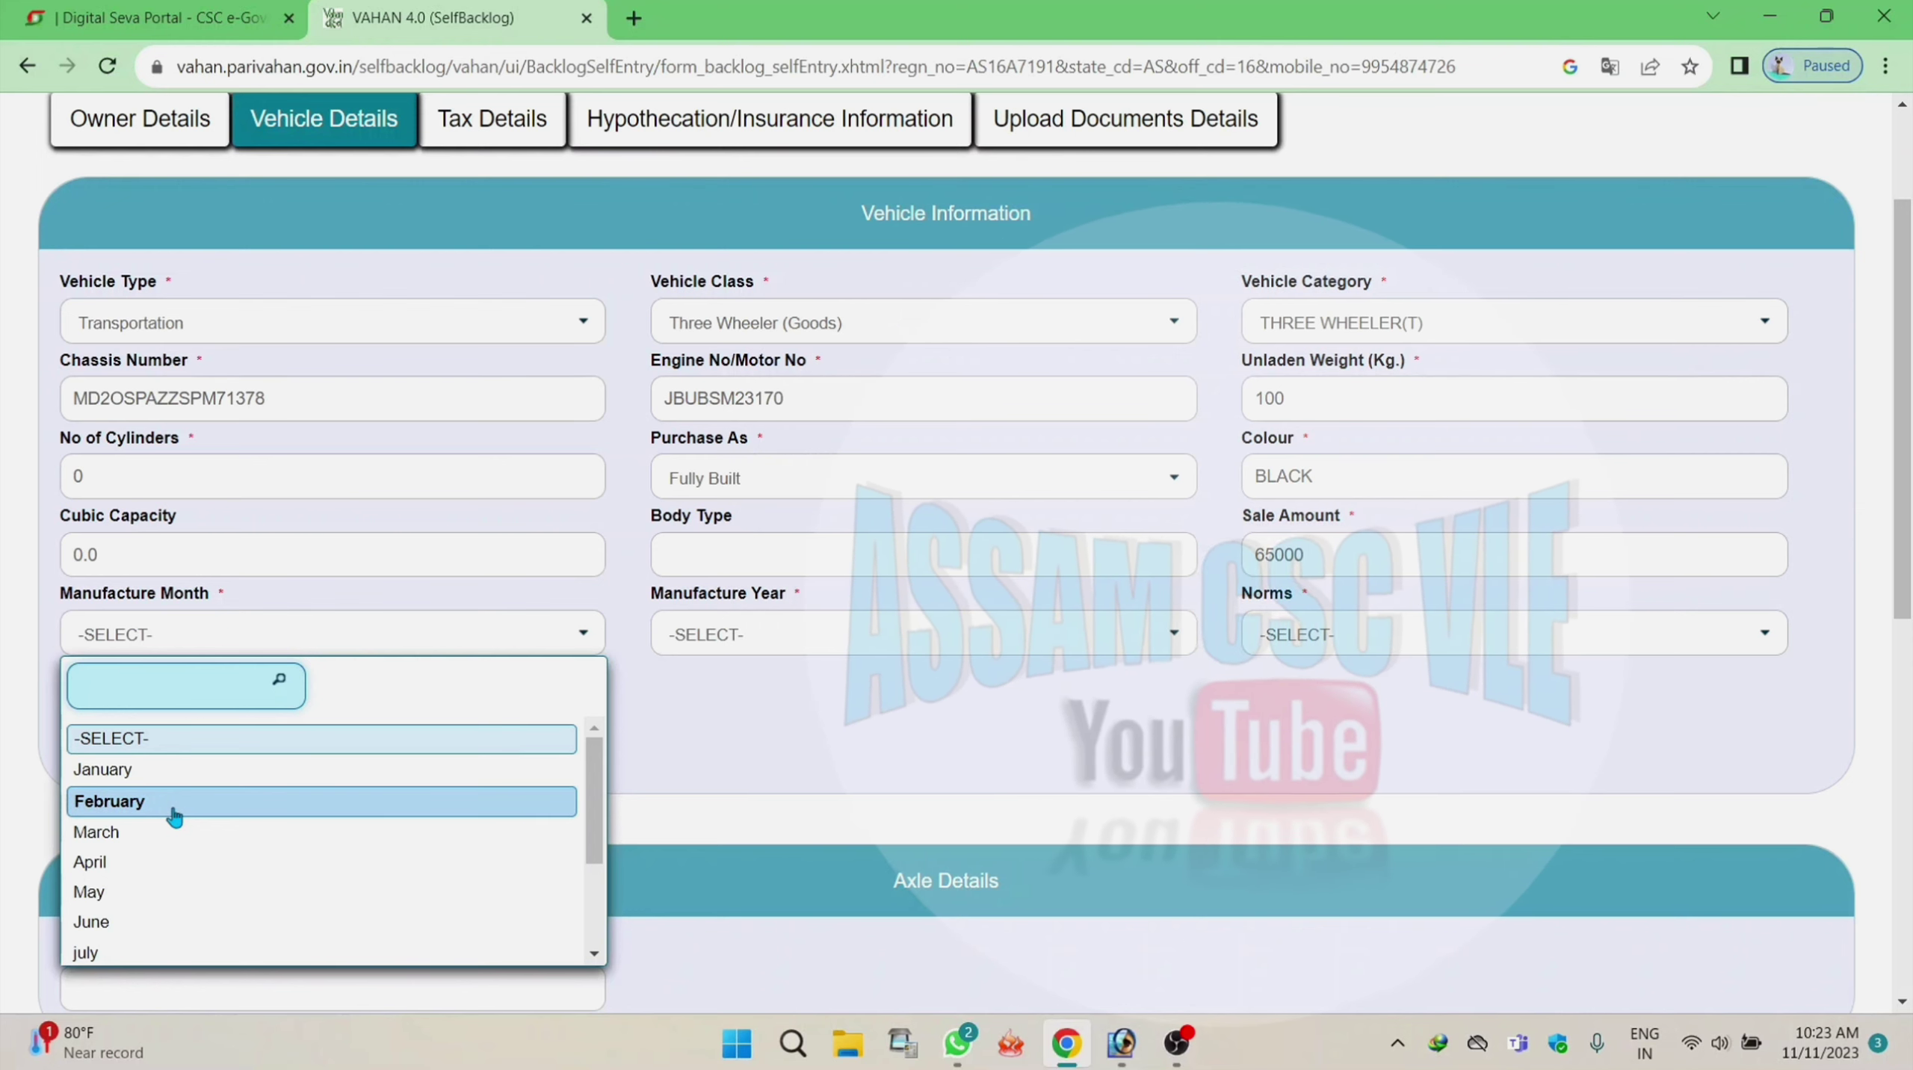
# Step: Record manufacture May 2010 and fuel PETROL, leaving the PUCC details option unticked
pyautogui.click(175, 892)
pyautogui.click(781, 641)
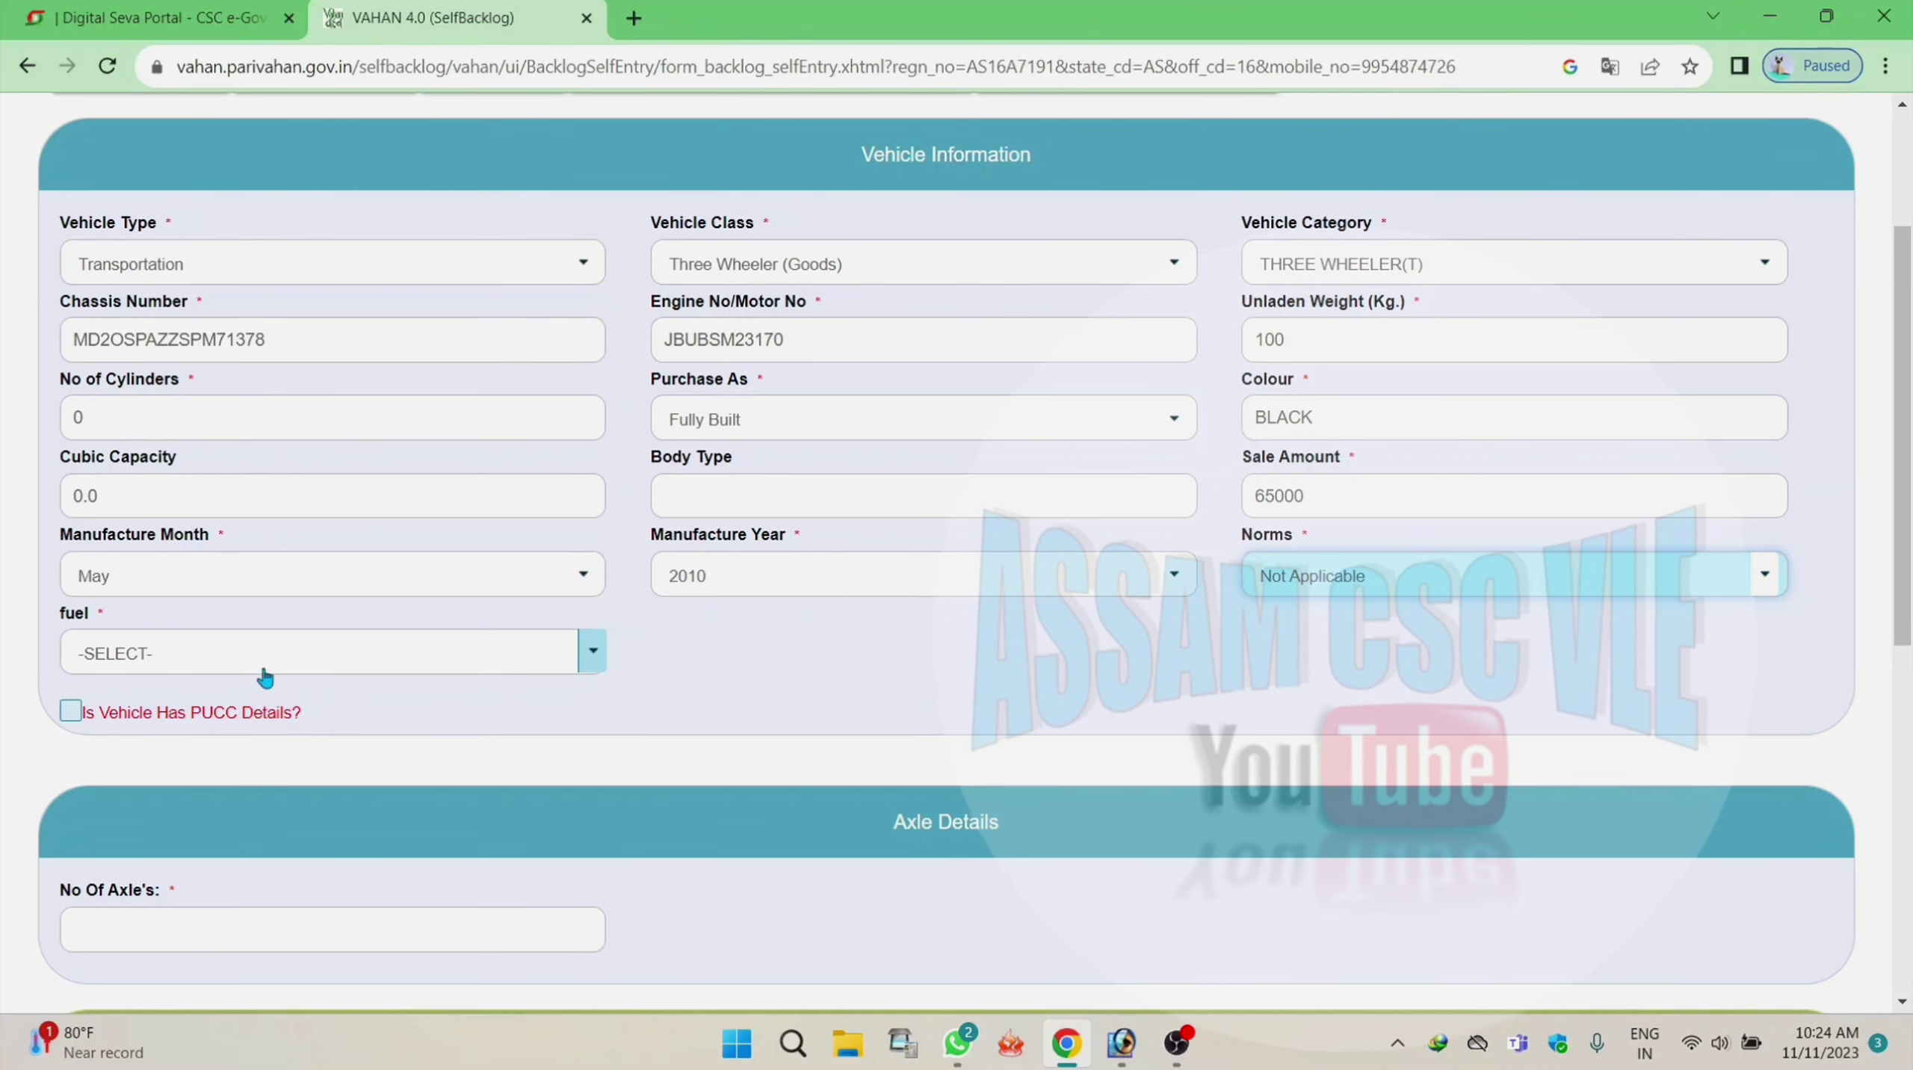
pyautogui.click(263, 671)
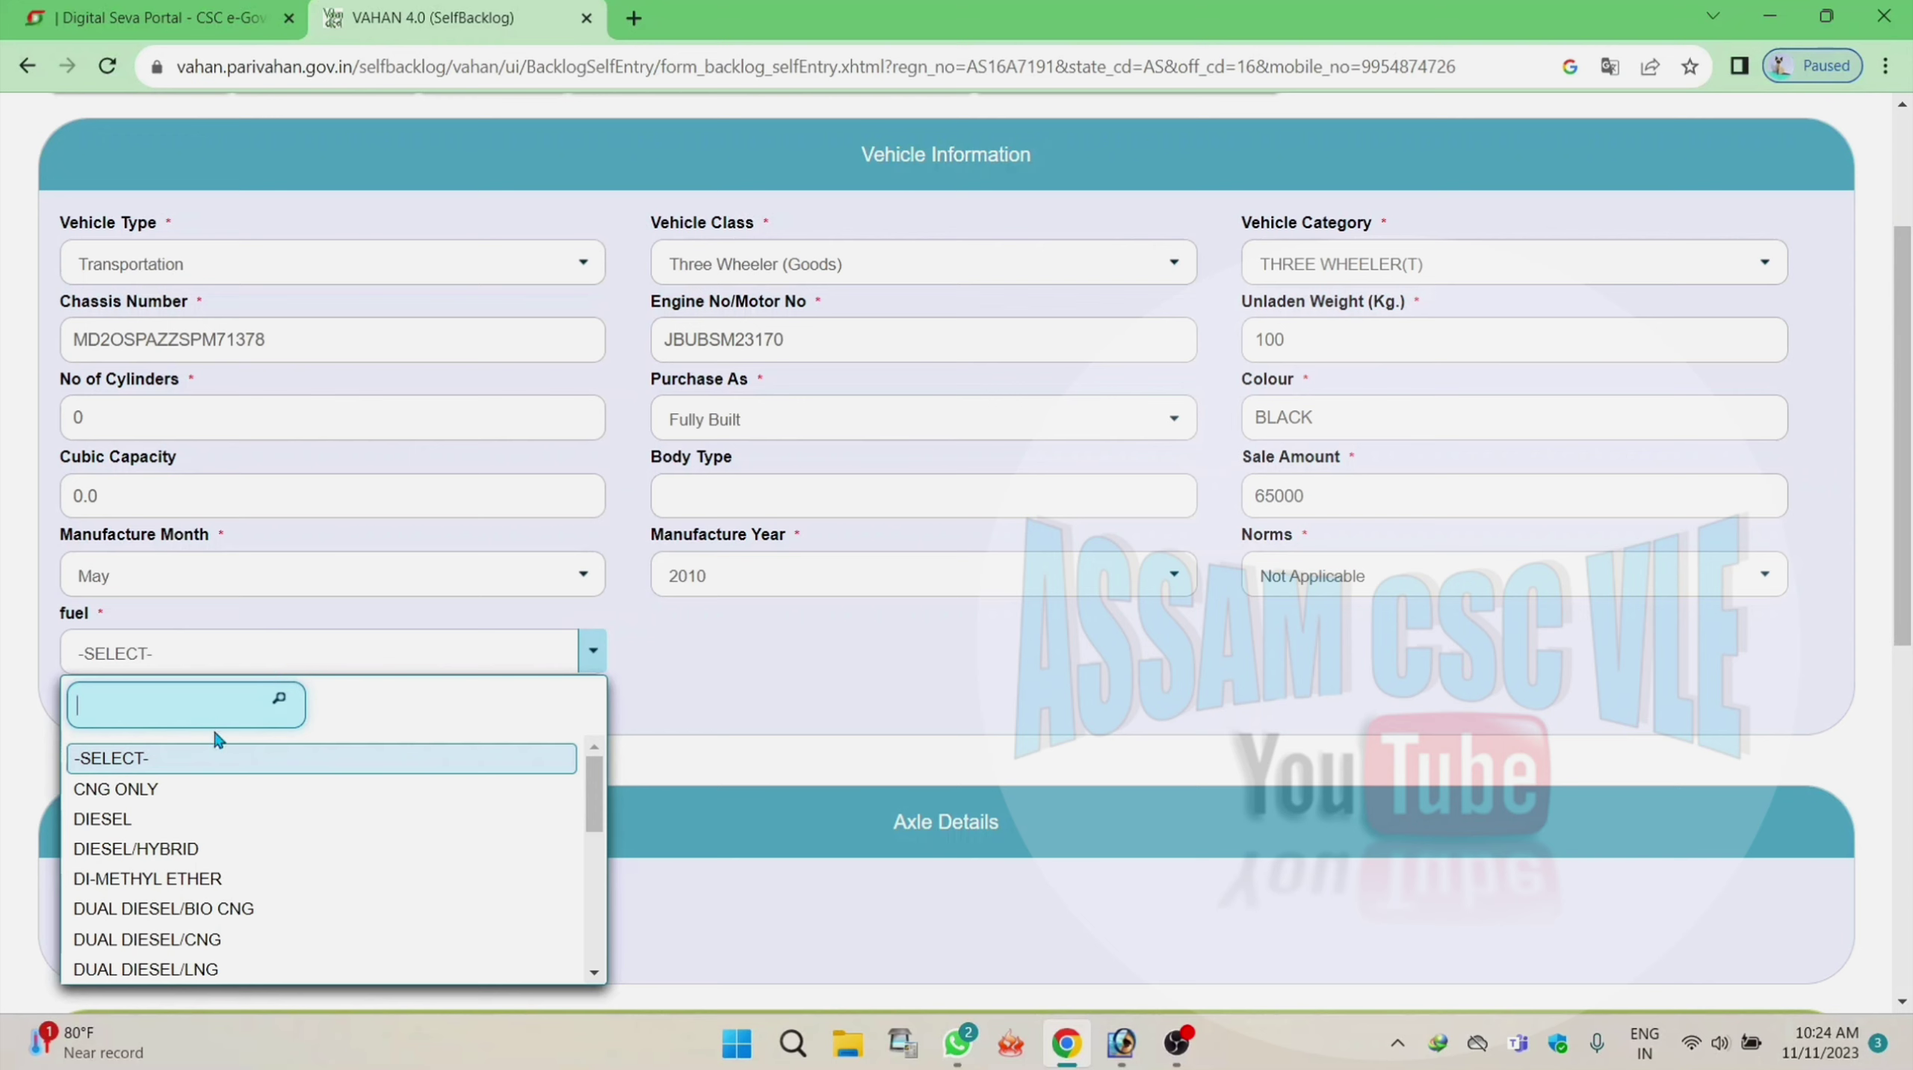
pyautogui.write('p')
pyautogui.press('Return')
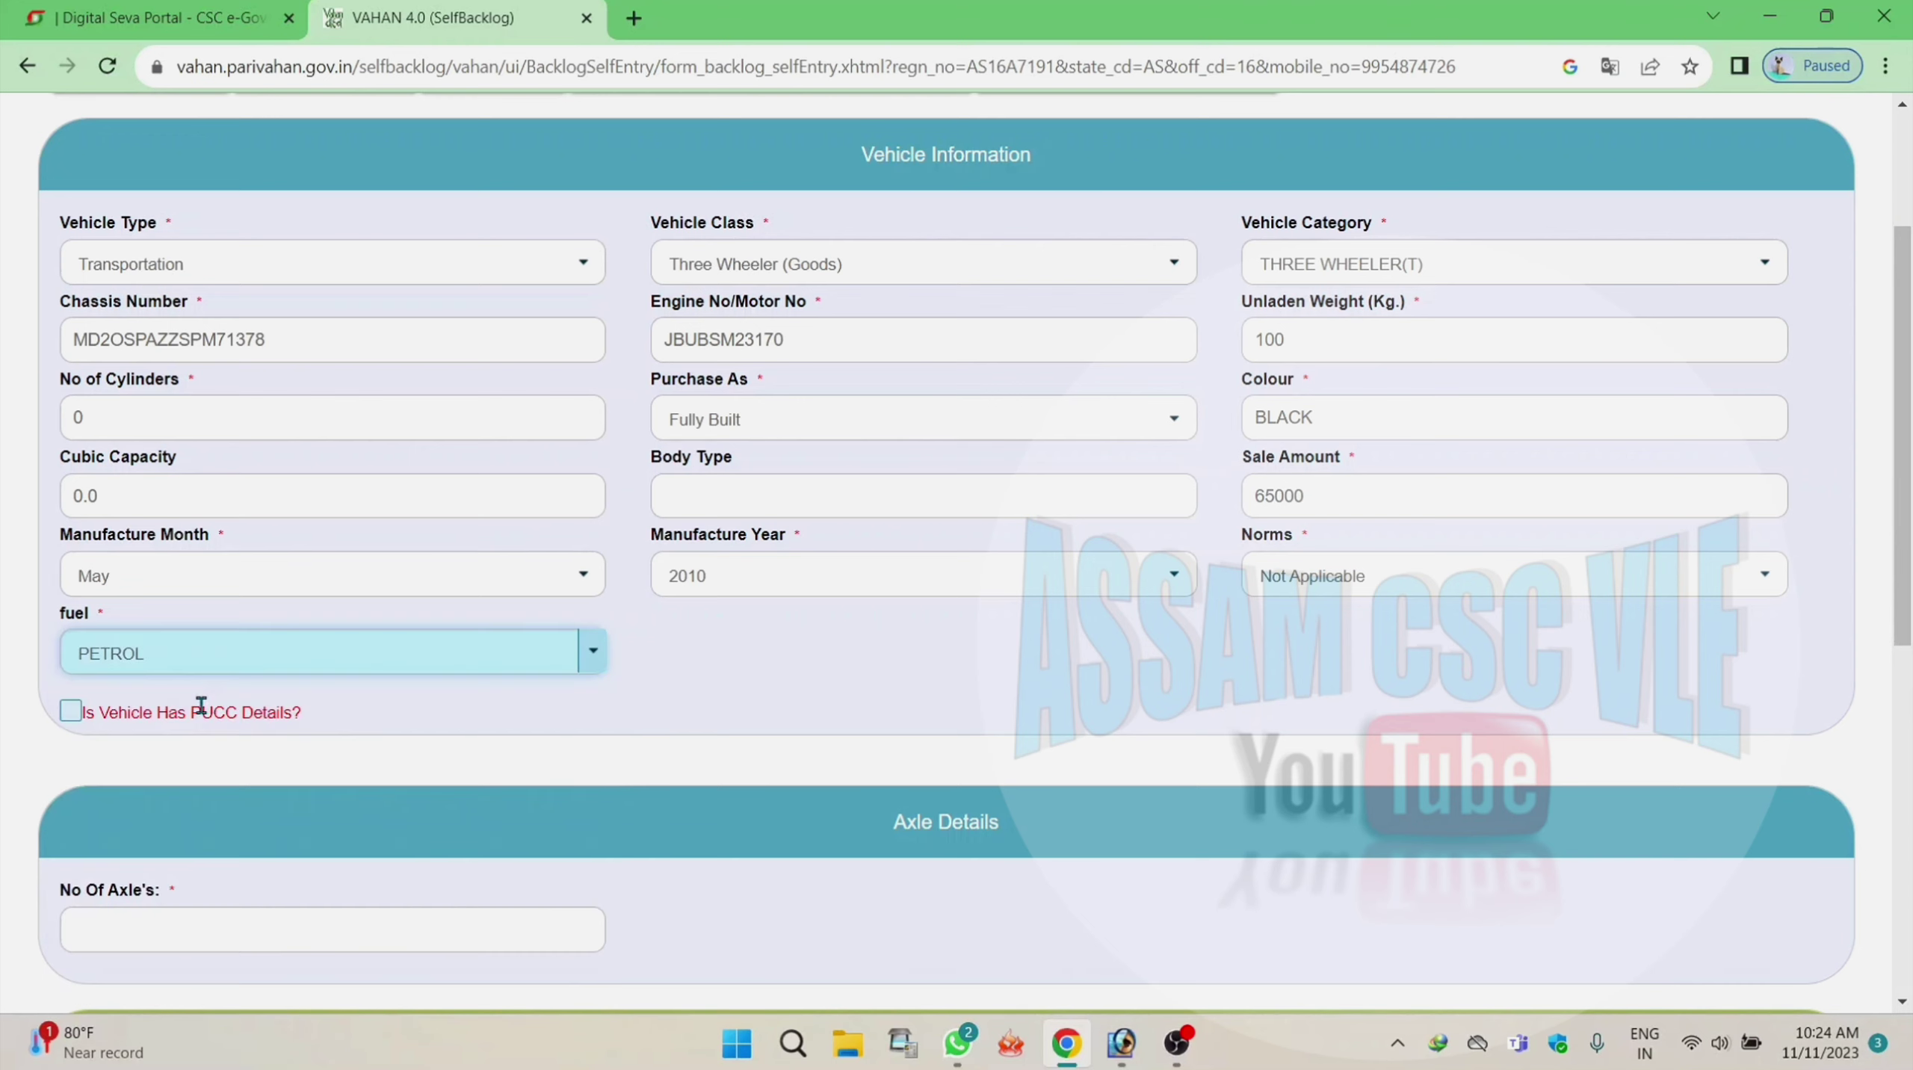
pyautogui.click(72, 716)
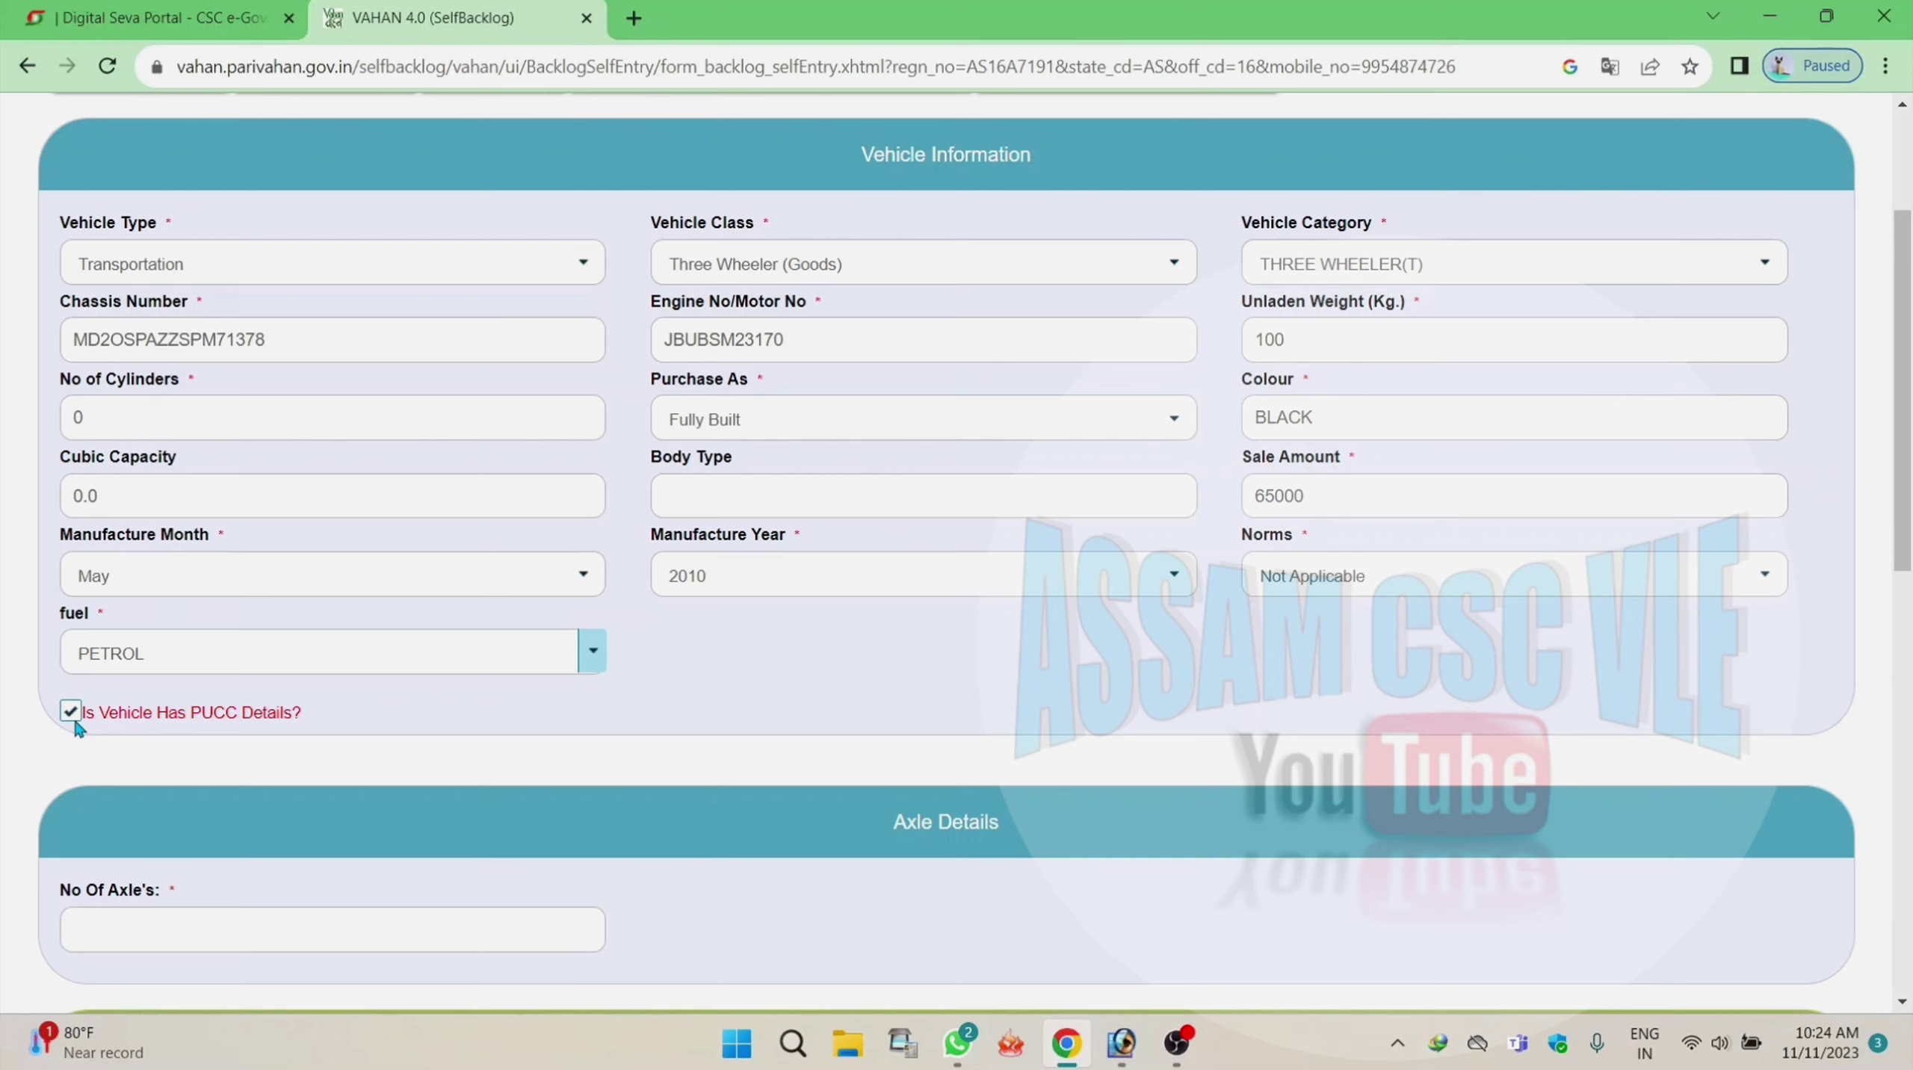
pyautogui.click(74, 720)
pyautogui.scroll(-6, 1226, 667)
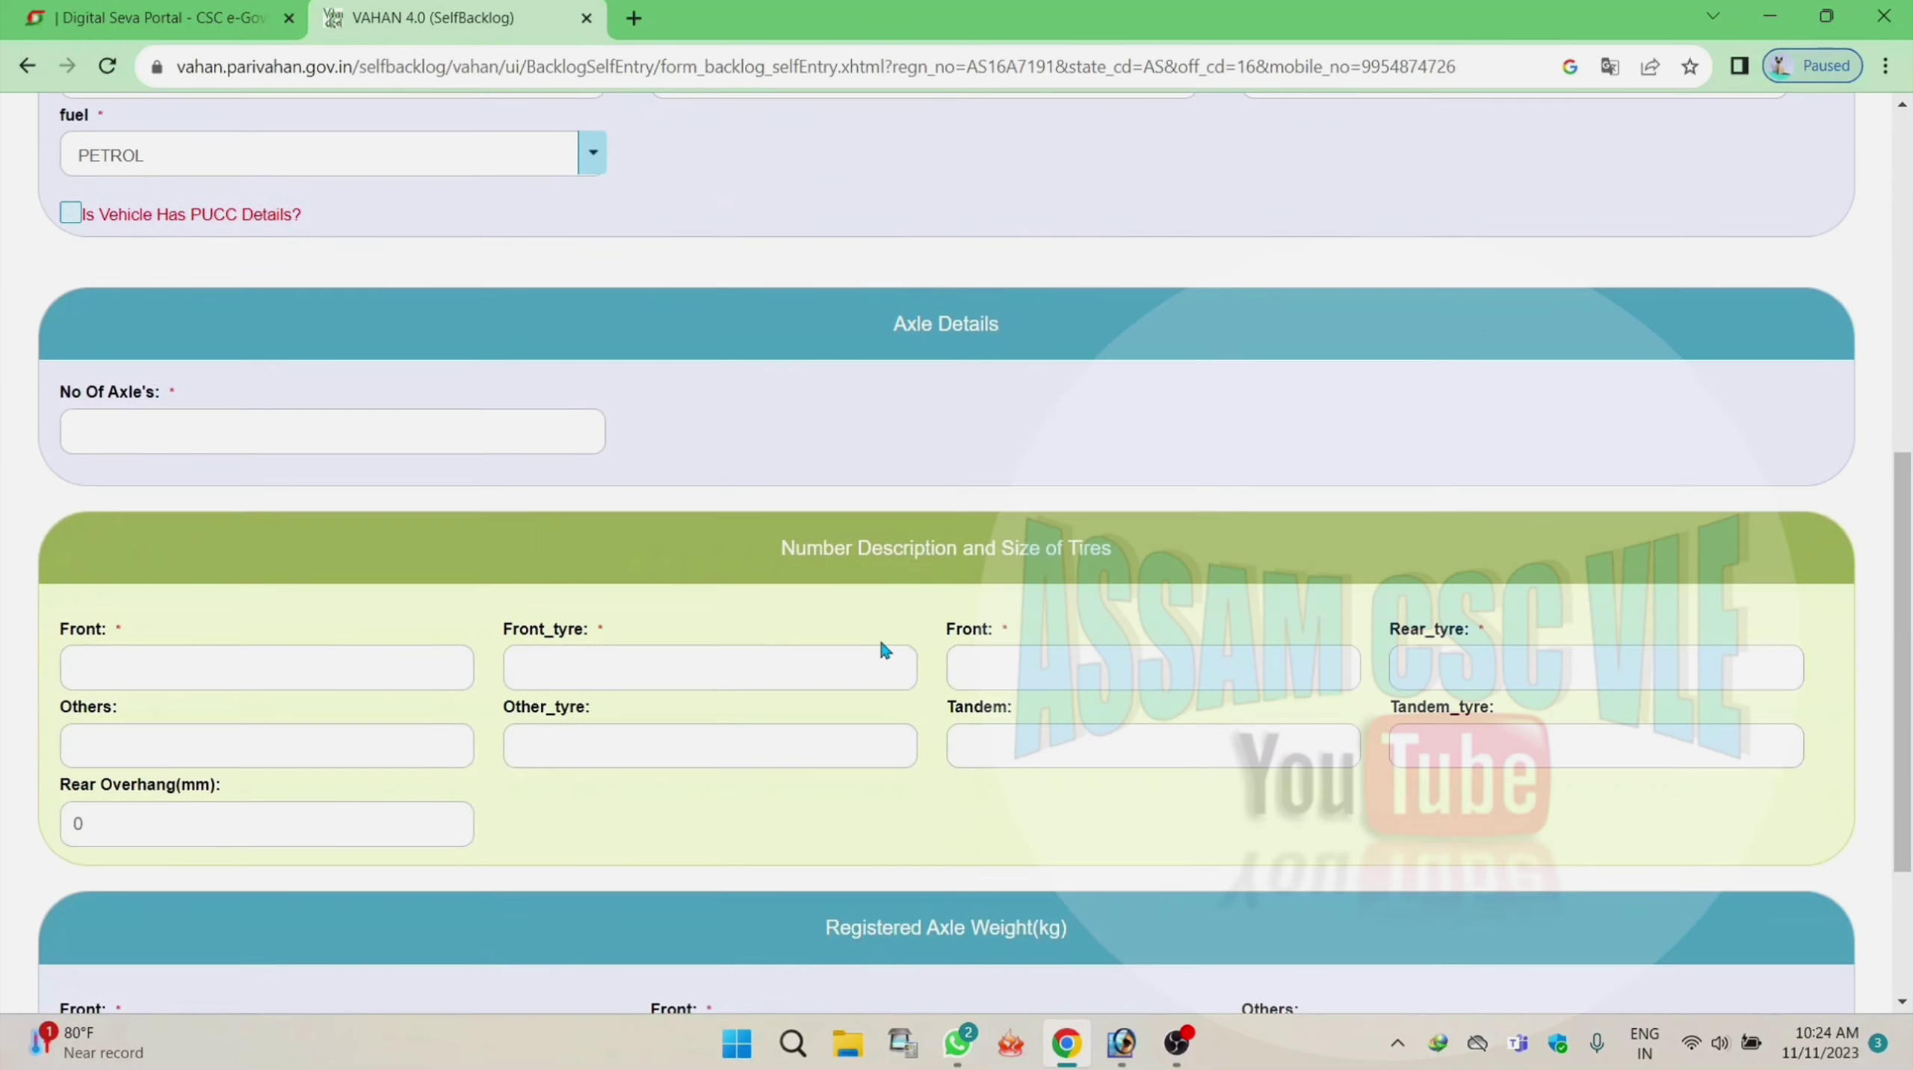
pyautogui.scroll(-3, 456, 574)
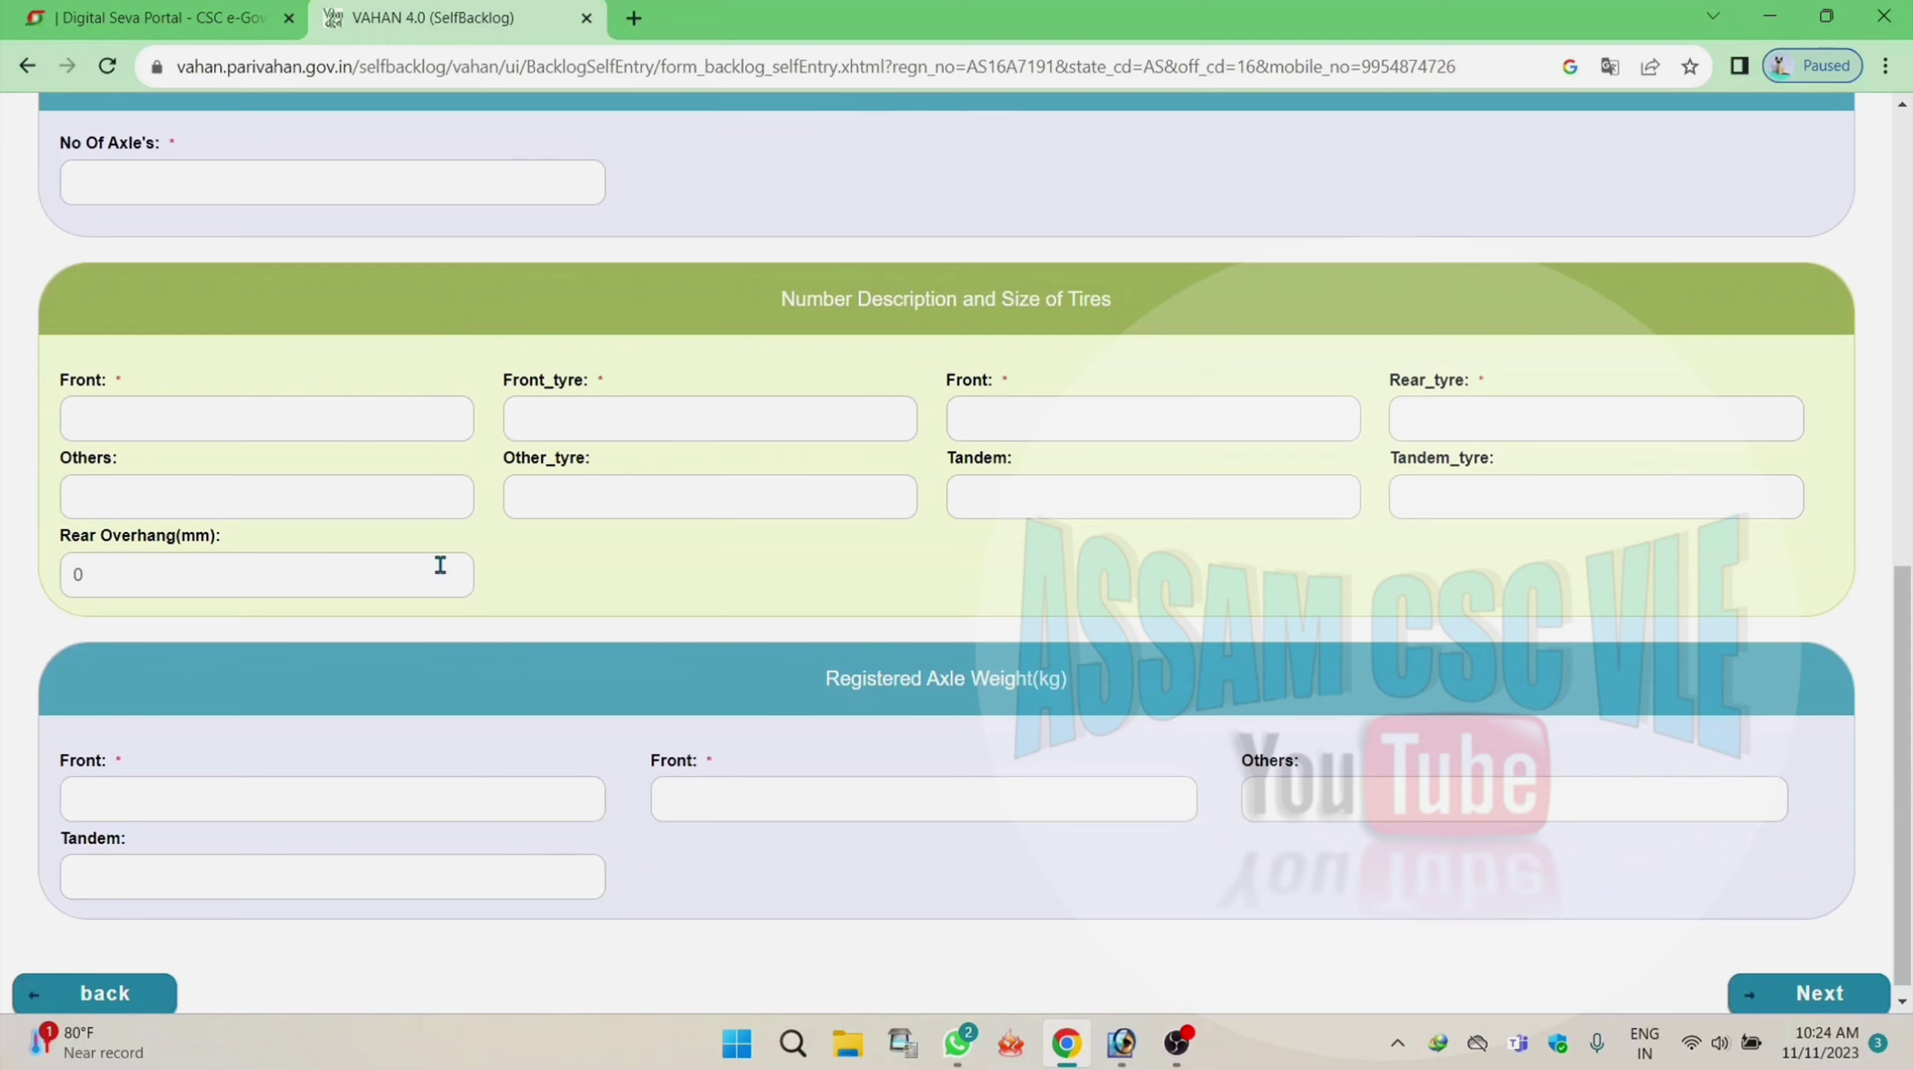
pyautogui.scroll(3, 449, 577)
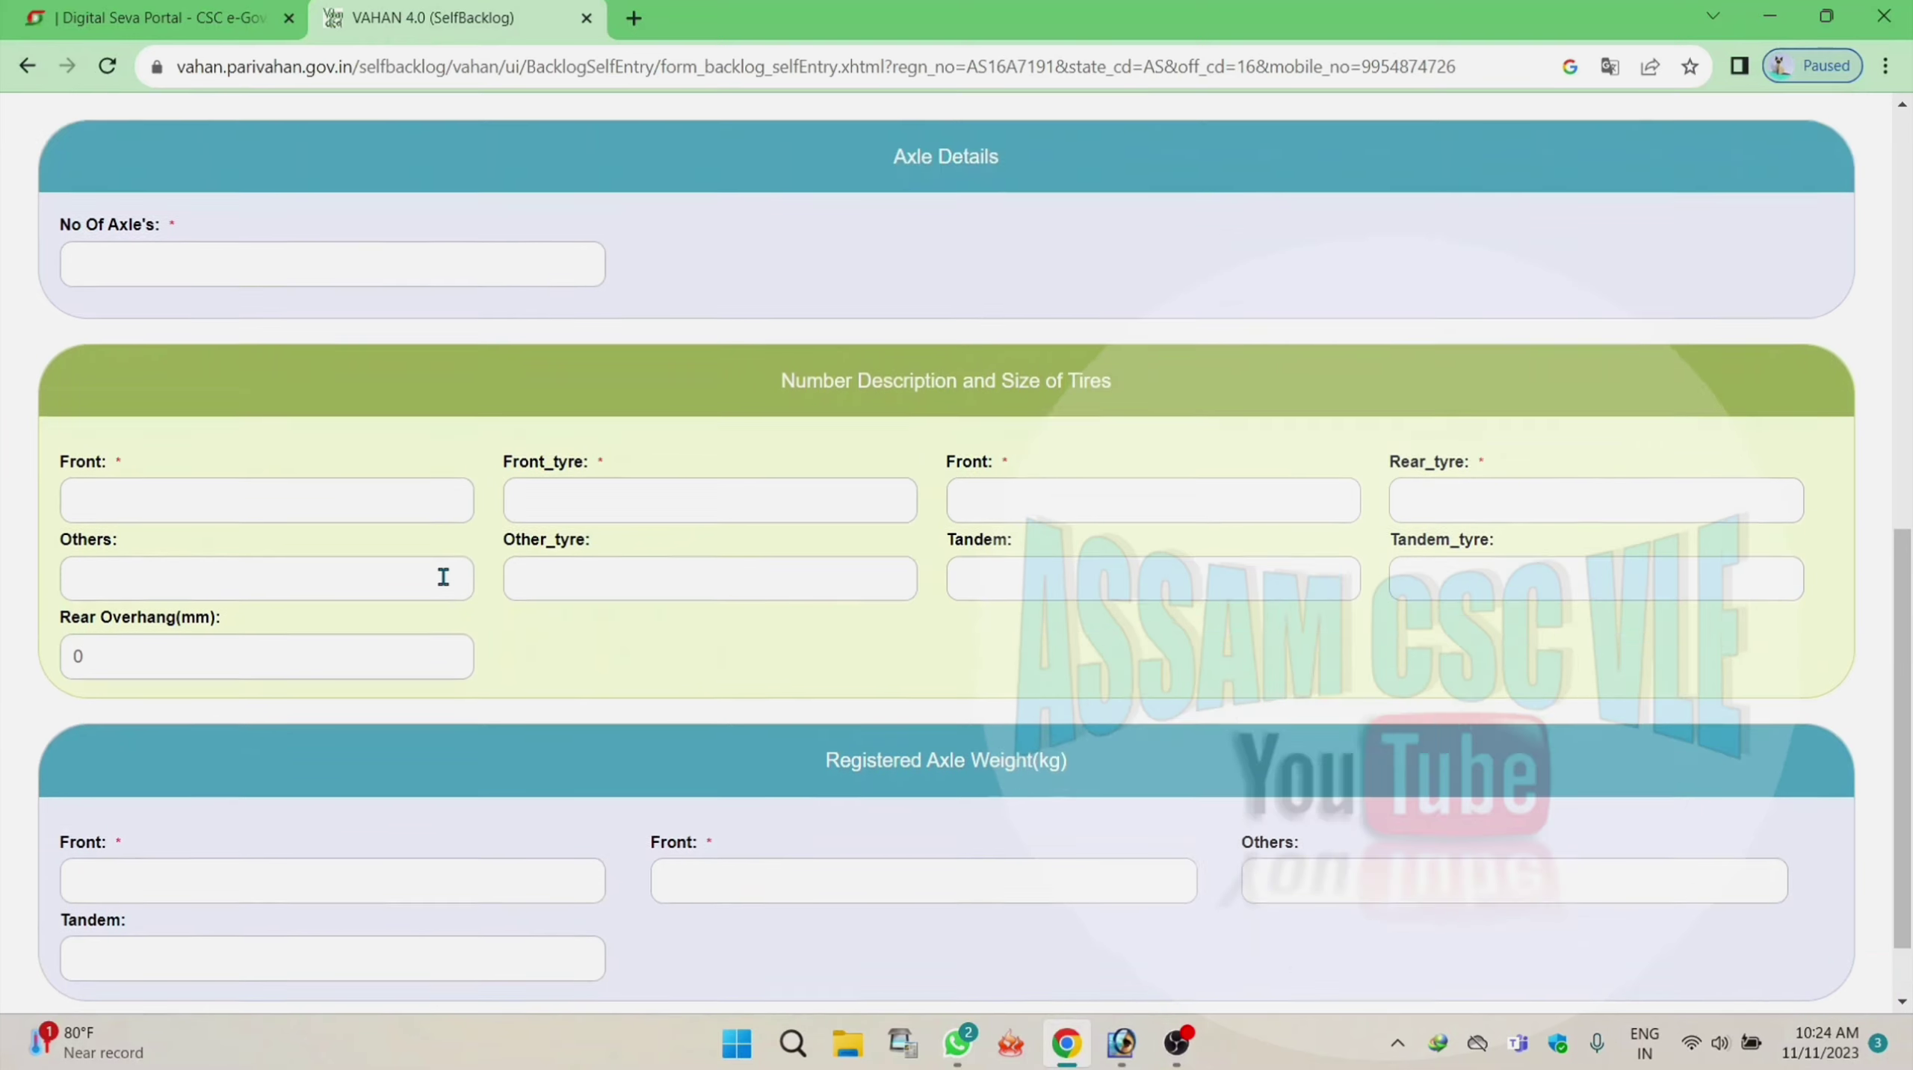
pyautogui.scroll(6, 972, 592)
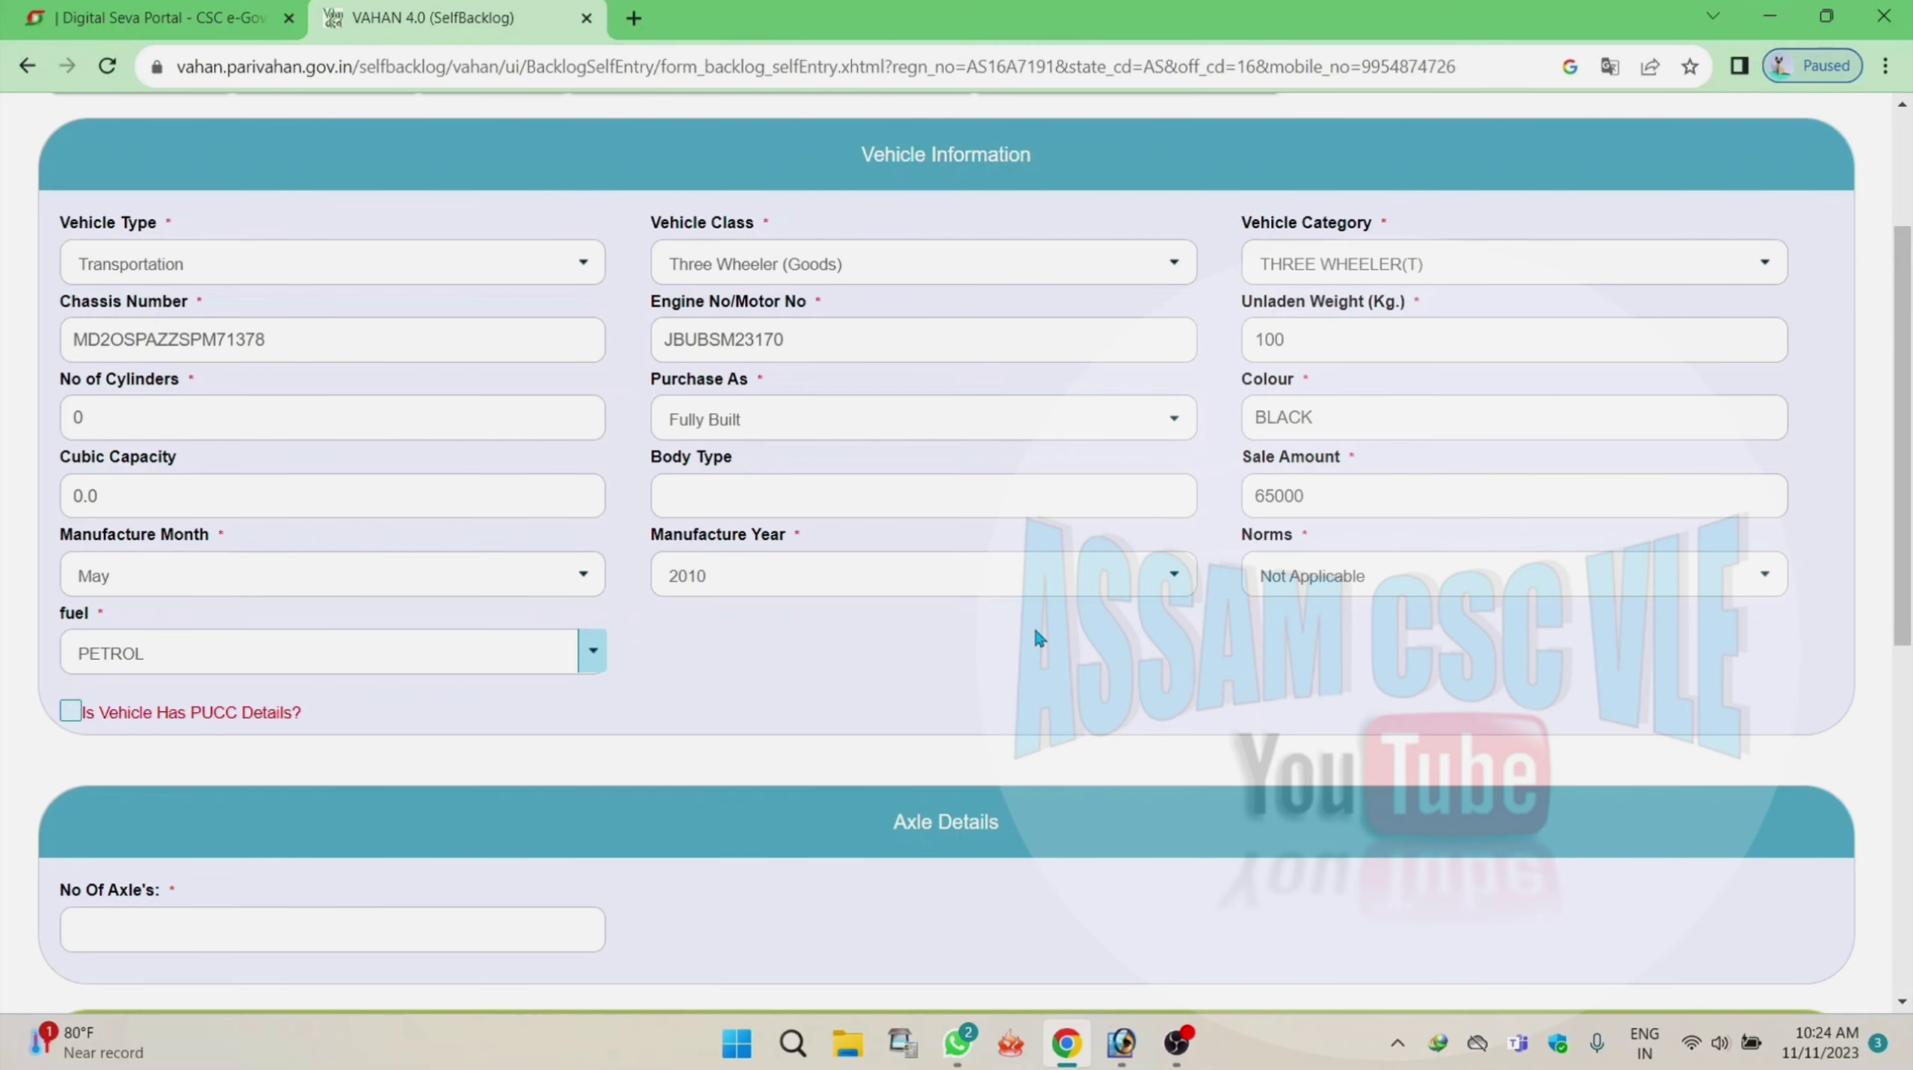
pyautogui.scroll(3, 1079, 698)
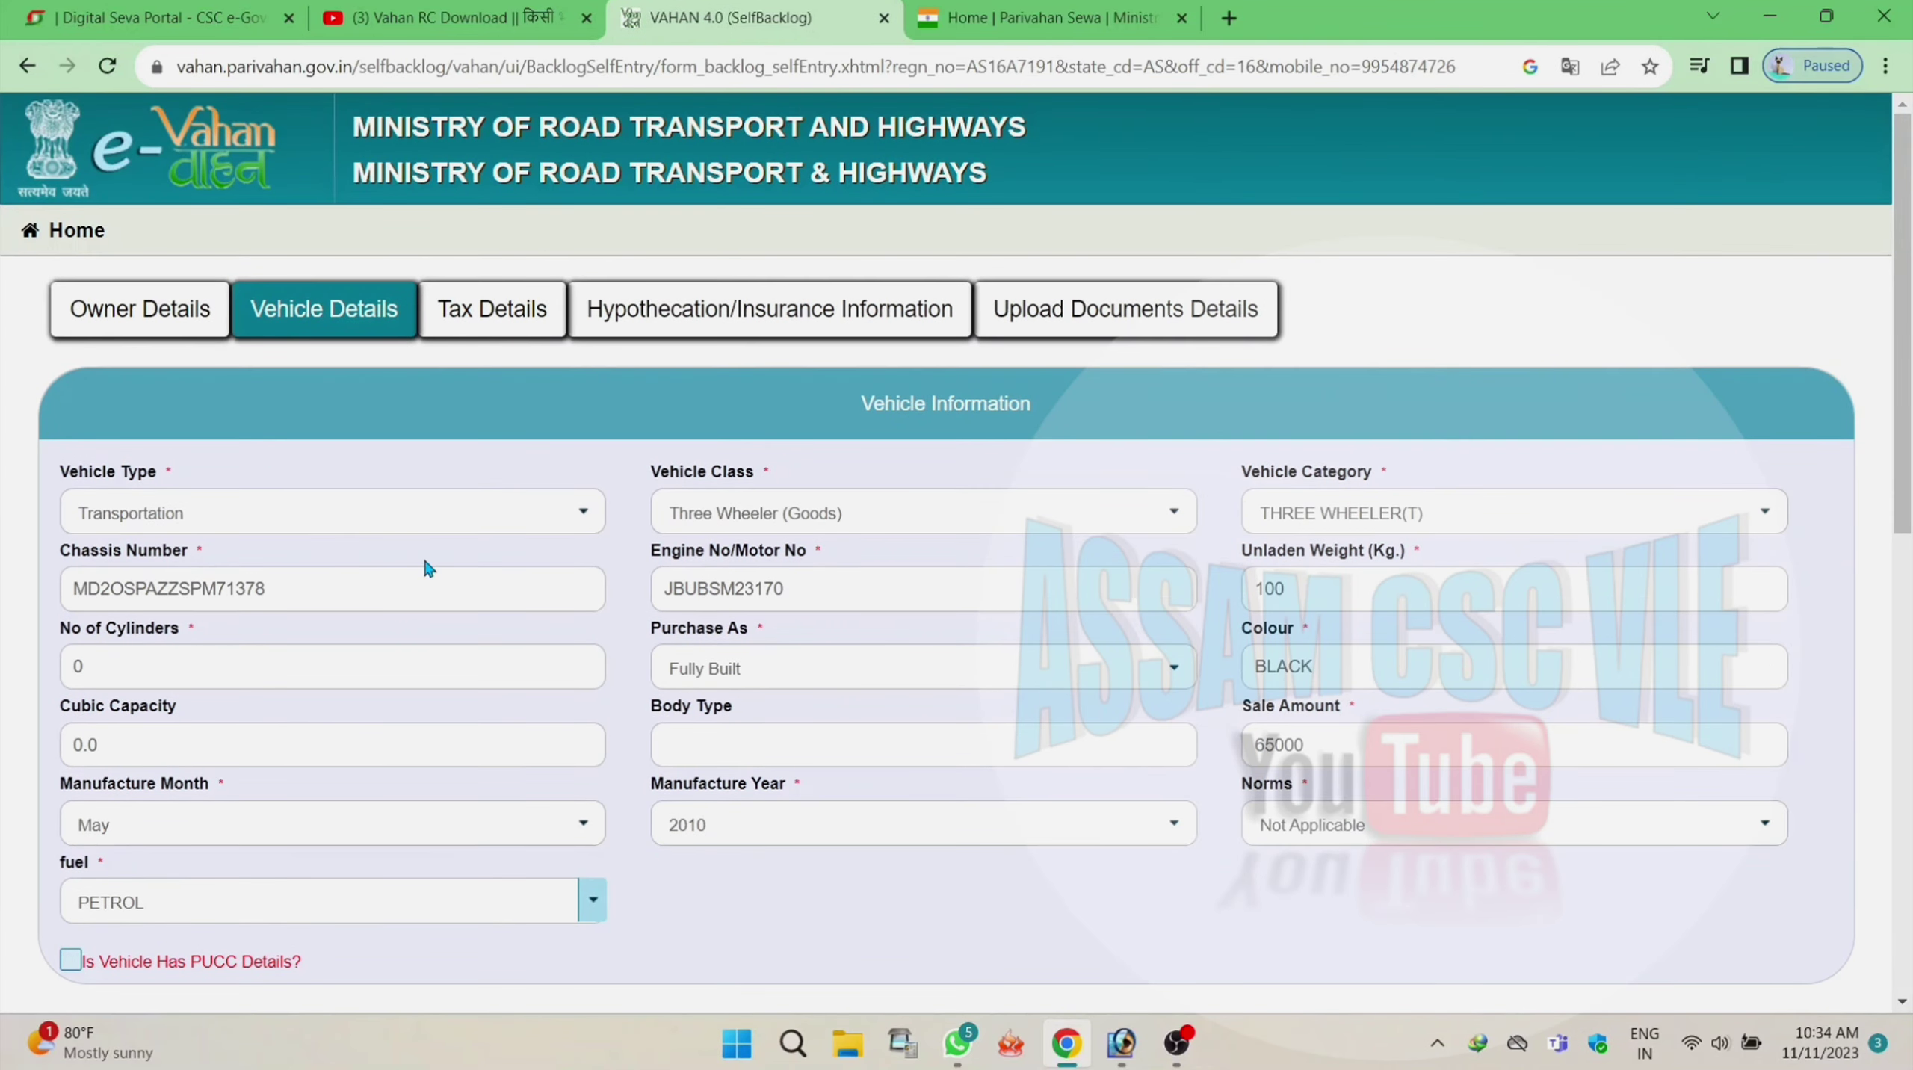
pyautogui.scroll(-6, 674, 584)
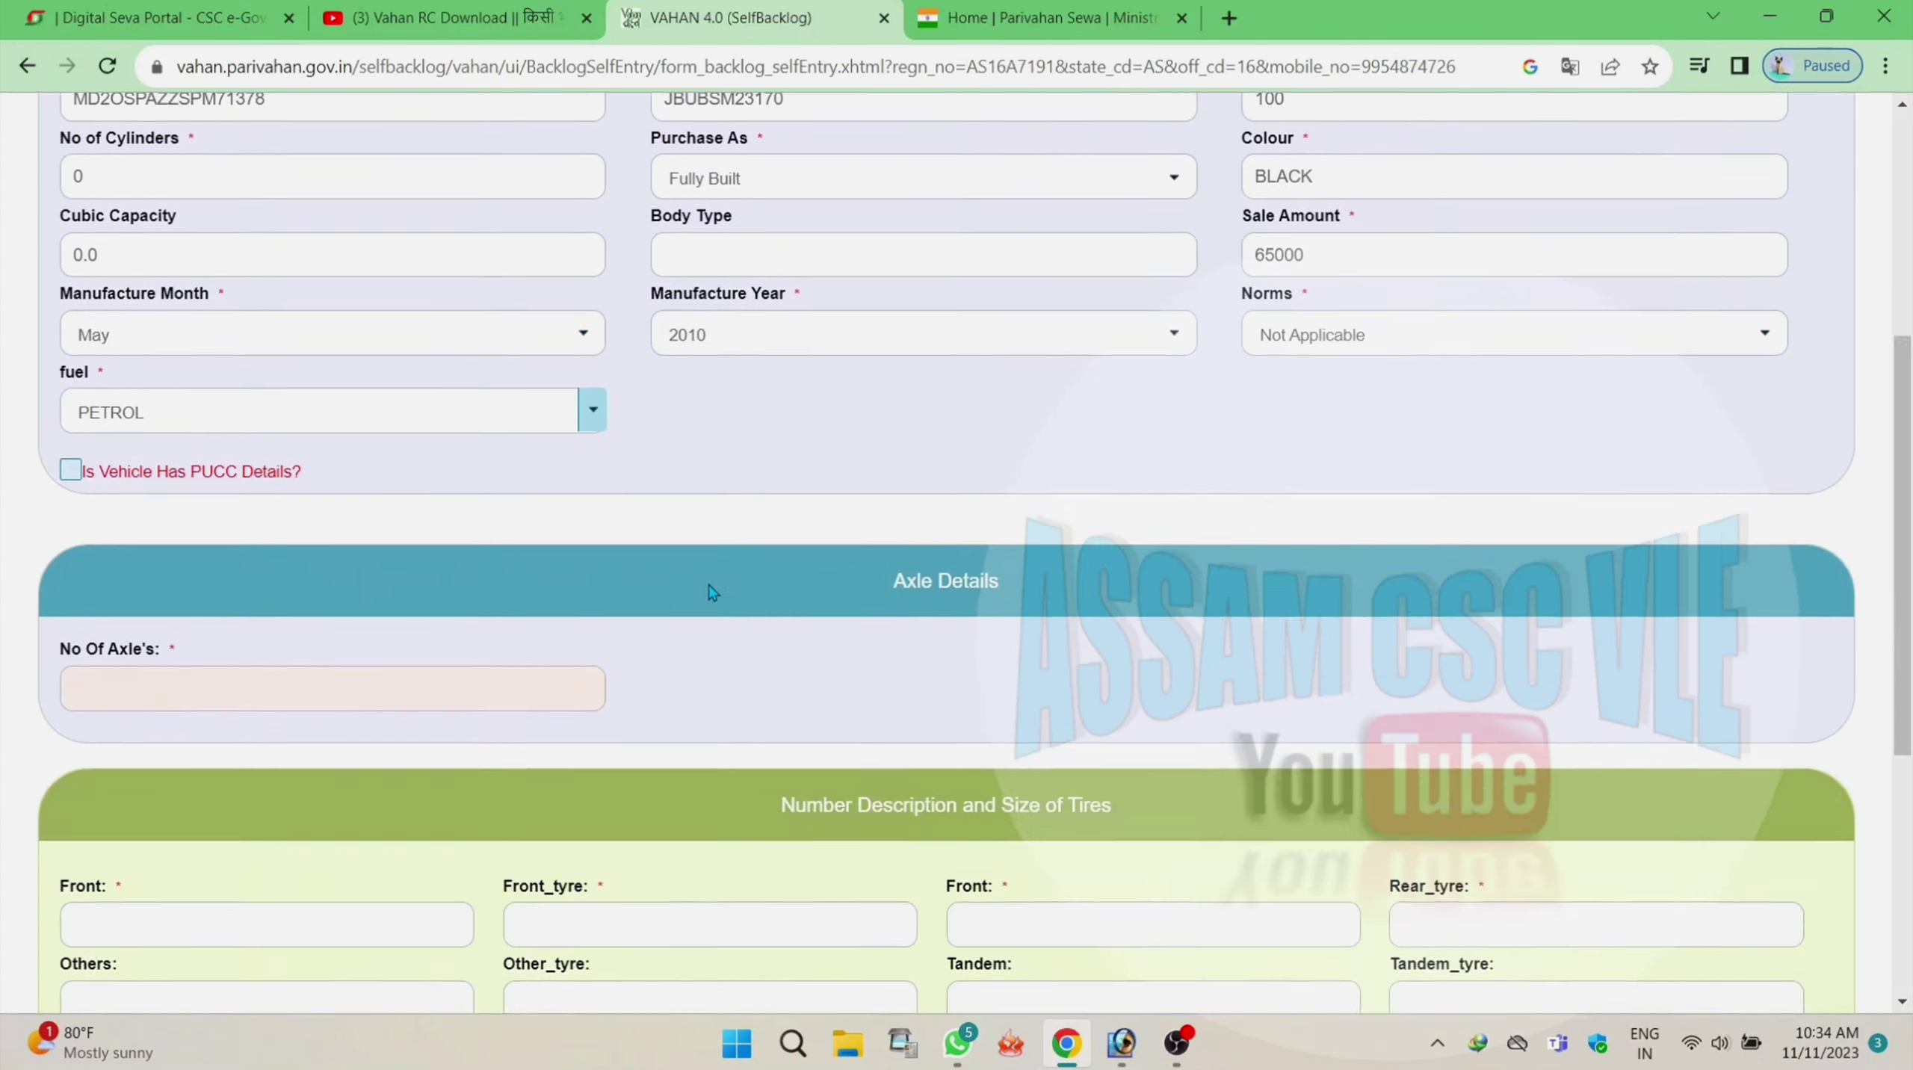
pyautogui.scroll(6, 749, 599)
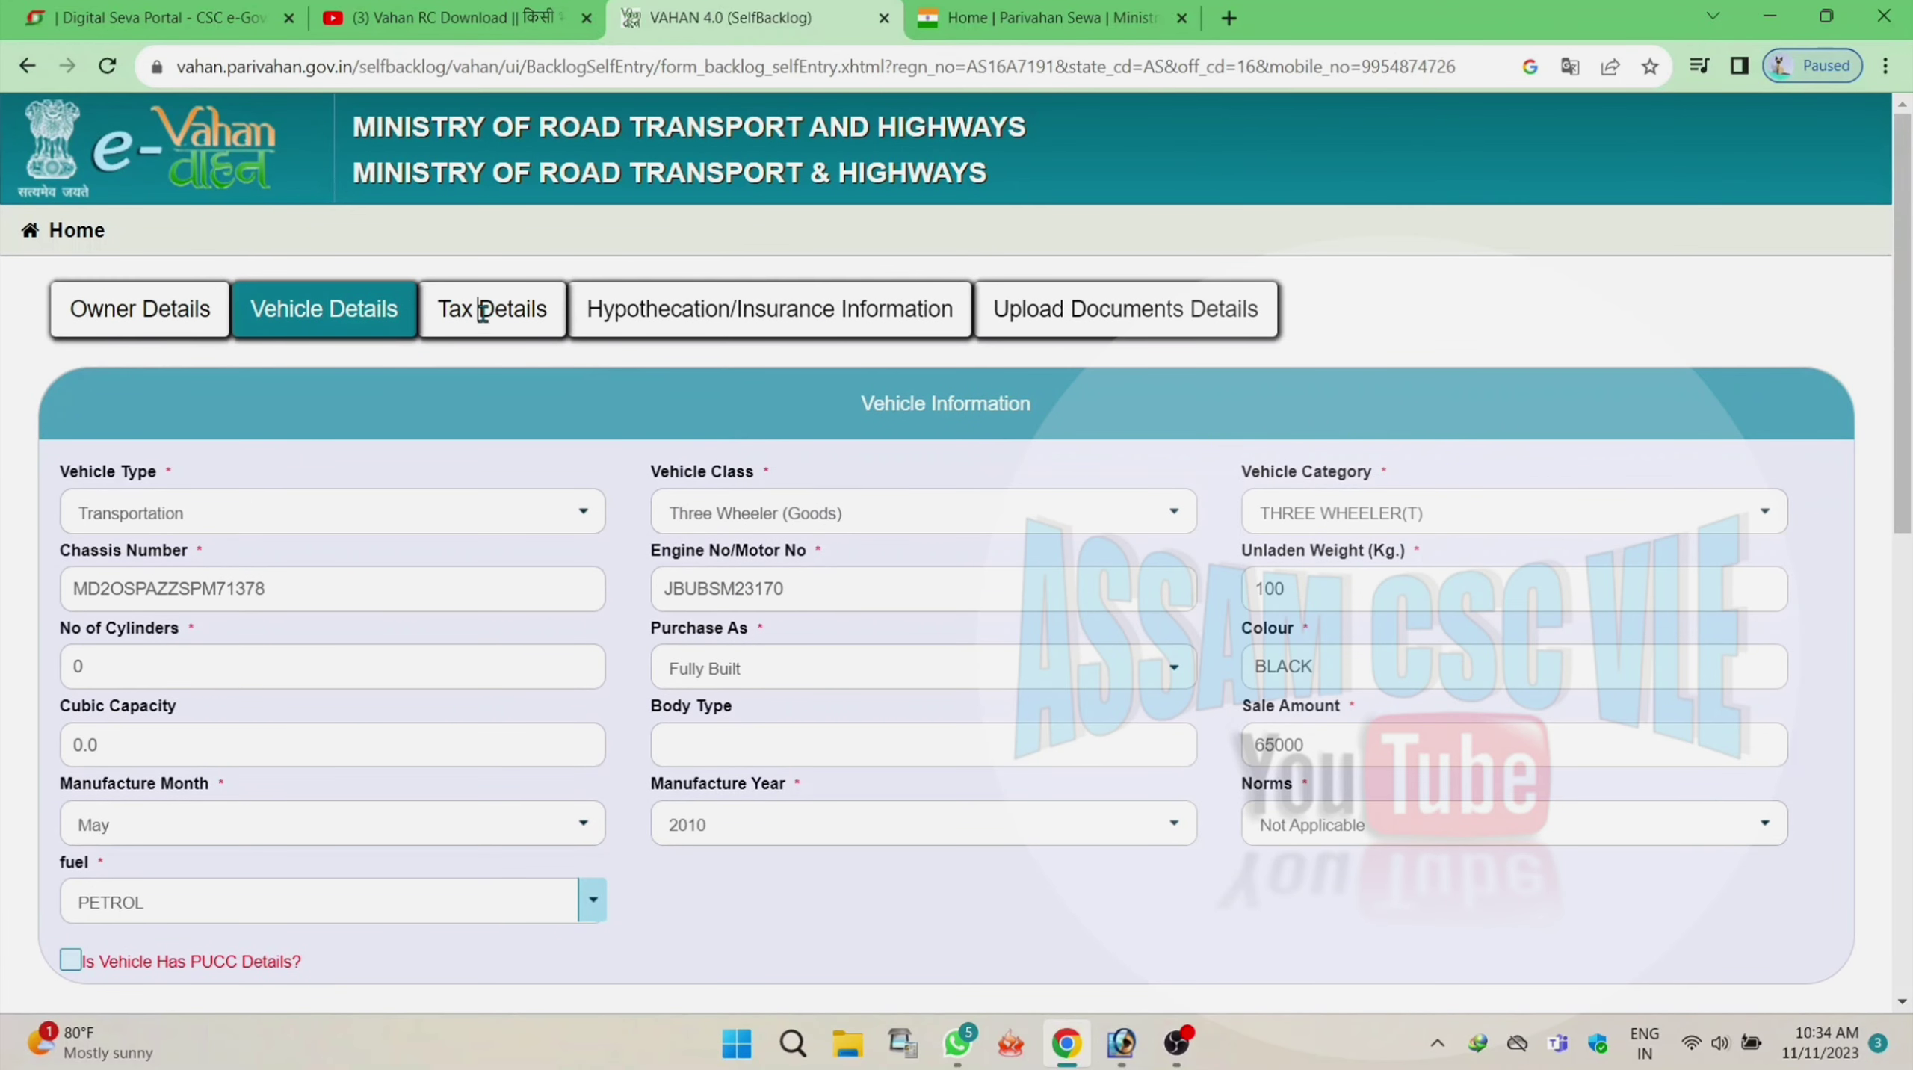
# Step: Highlight the Tax Details, Hypothecation/Insurance and Upload Documents tabs
pyautogui.moveTo(451, 310); pyautogui.dragTo(515, 313)
pyautogui.click(510, 313)
pyautogui.moveTo(447, 310); pyautogui.dragTo(529, 313)
pyautogui.click(516, 313)
pyautogui.moveTo(597, 308); pyautogui.dragTo(876, 309)
pyautogui.click(779, 309)
pyautogui.click(811, 310)
pyautogui.click(877, 308)
pyautogui.moveTo(705, 309); pyautogui.dragTo(783, 309)
pyautogui.click(791, 307)
pyautogui.moveTo(1002, 309); pyautogui.dragTo(1088, 310)
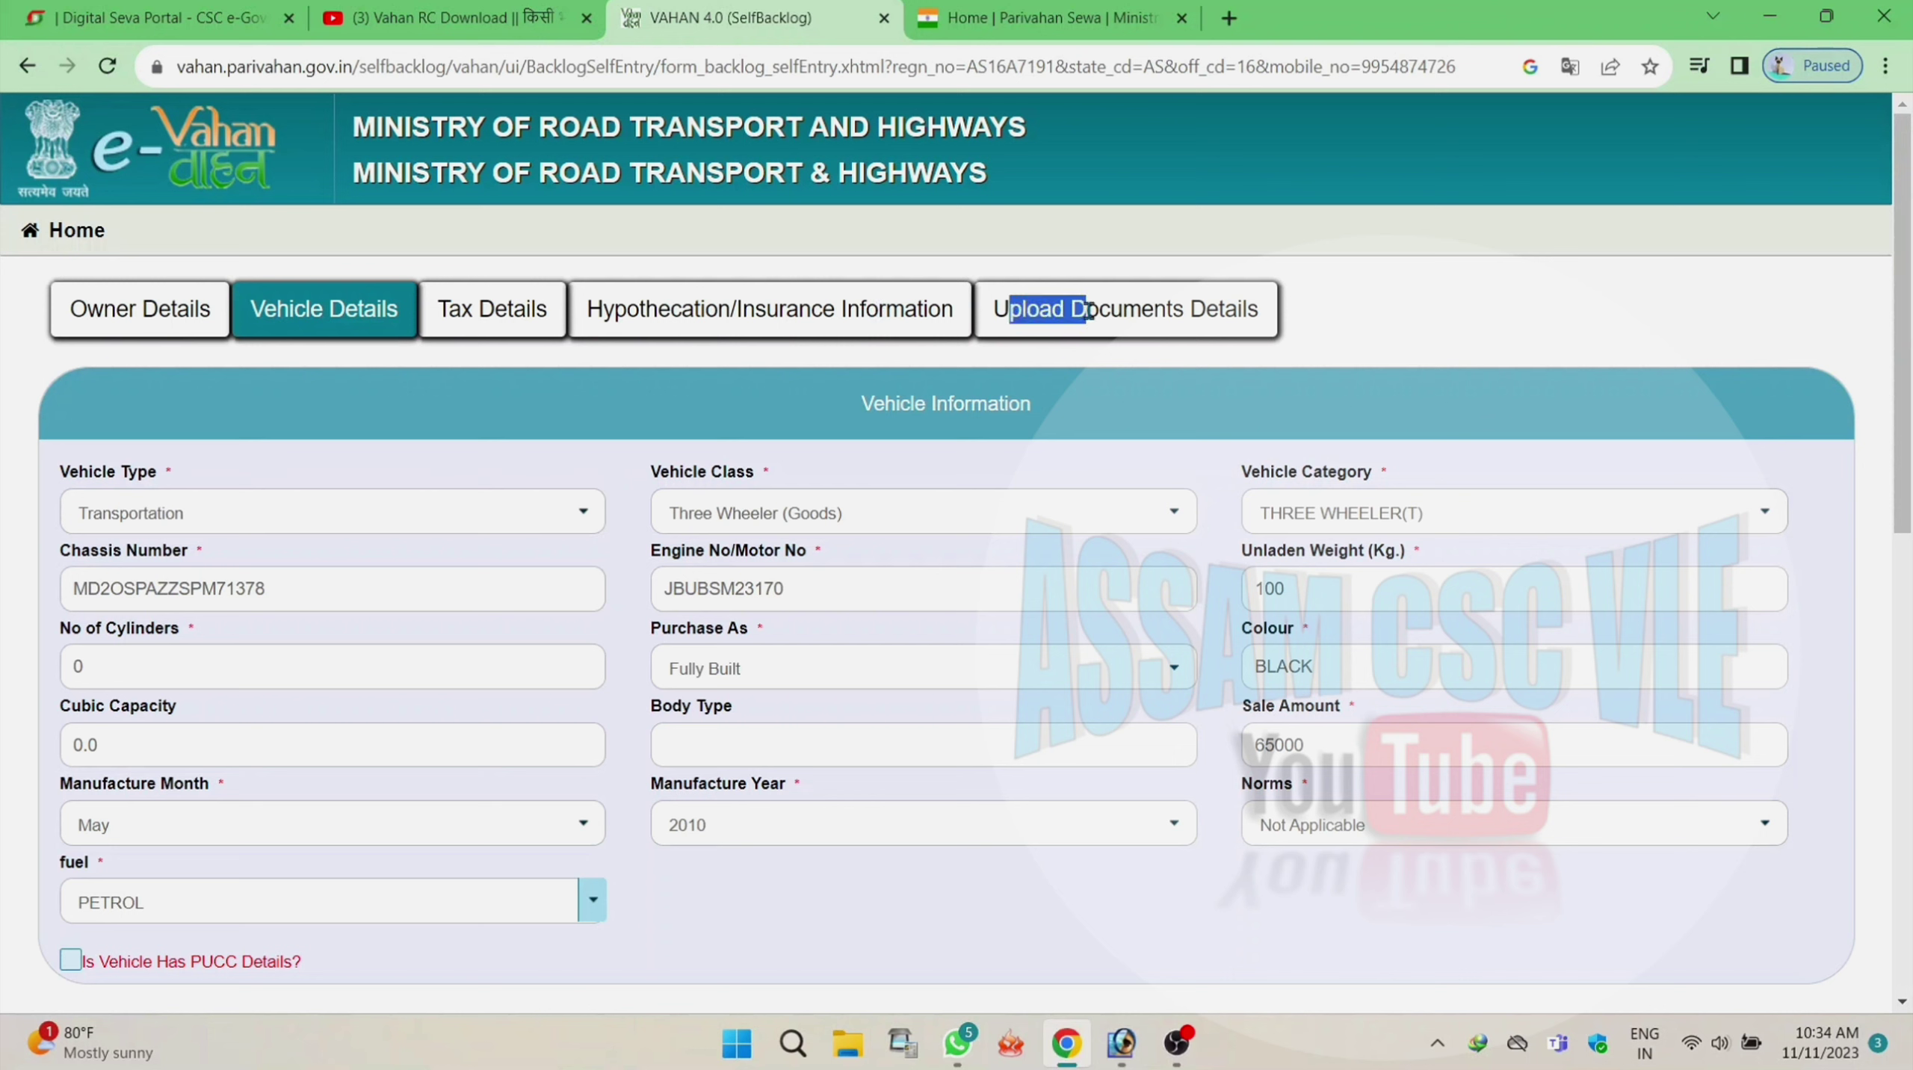
# Step: Scroll down and up through the backlog form
pyautogui.scroll(-3, 1121, 311)
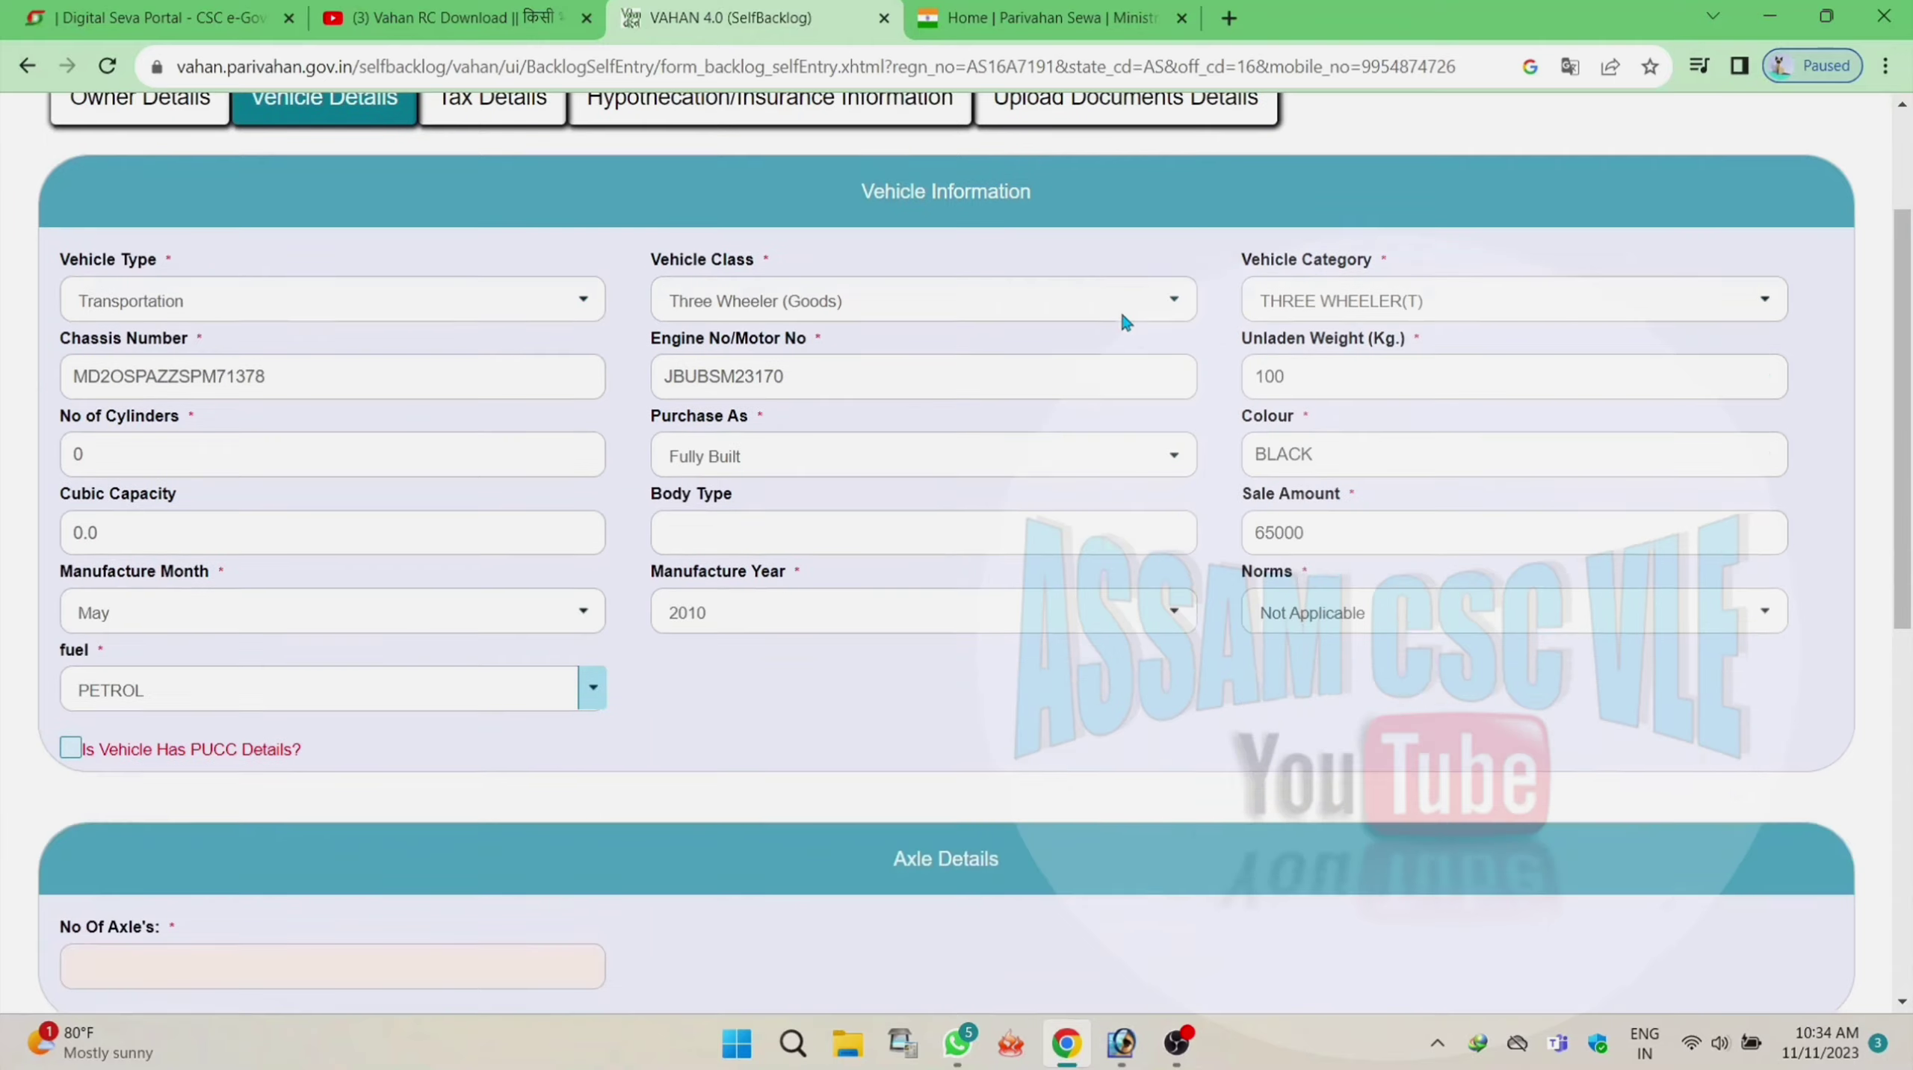
pyautogui.scroll(3, 1117, 330)
pyautogui.scroll(-10, 987, 534)
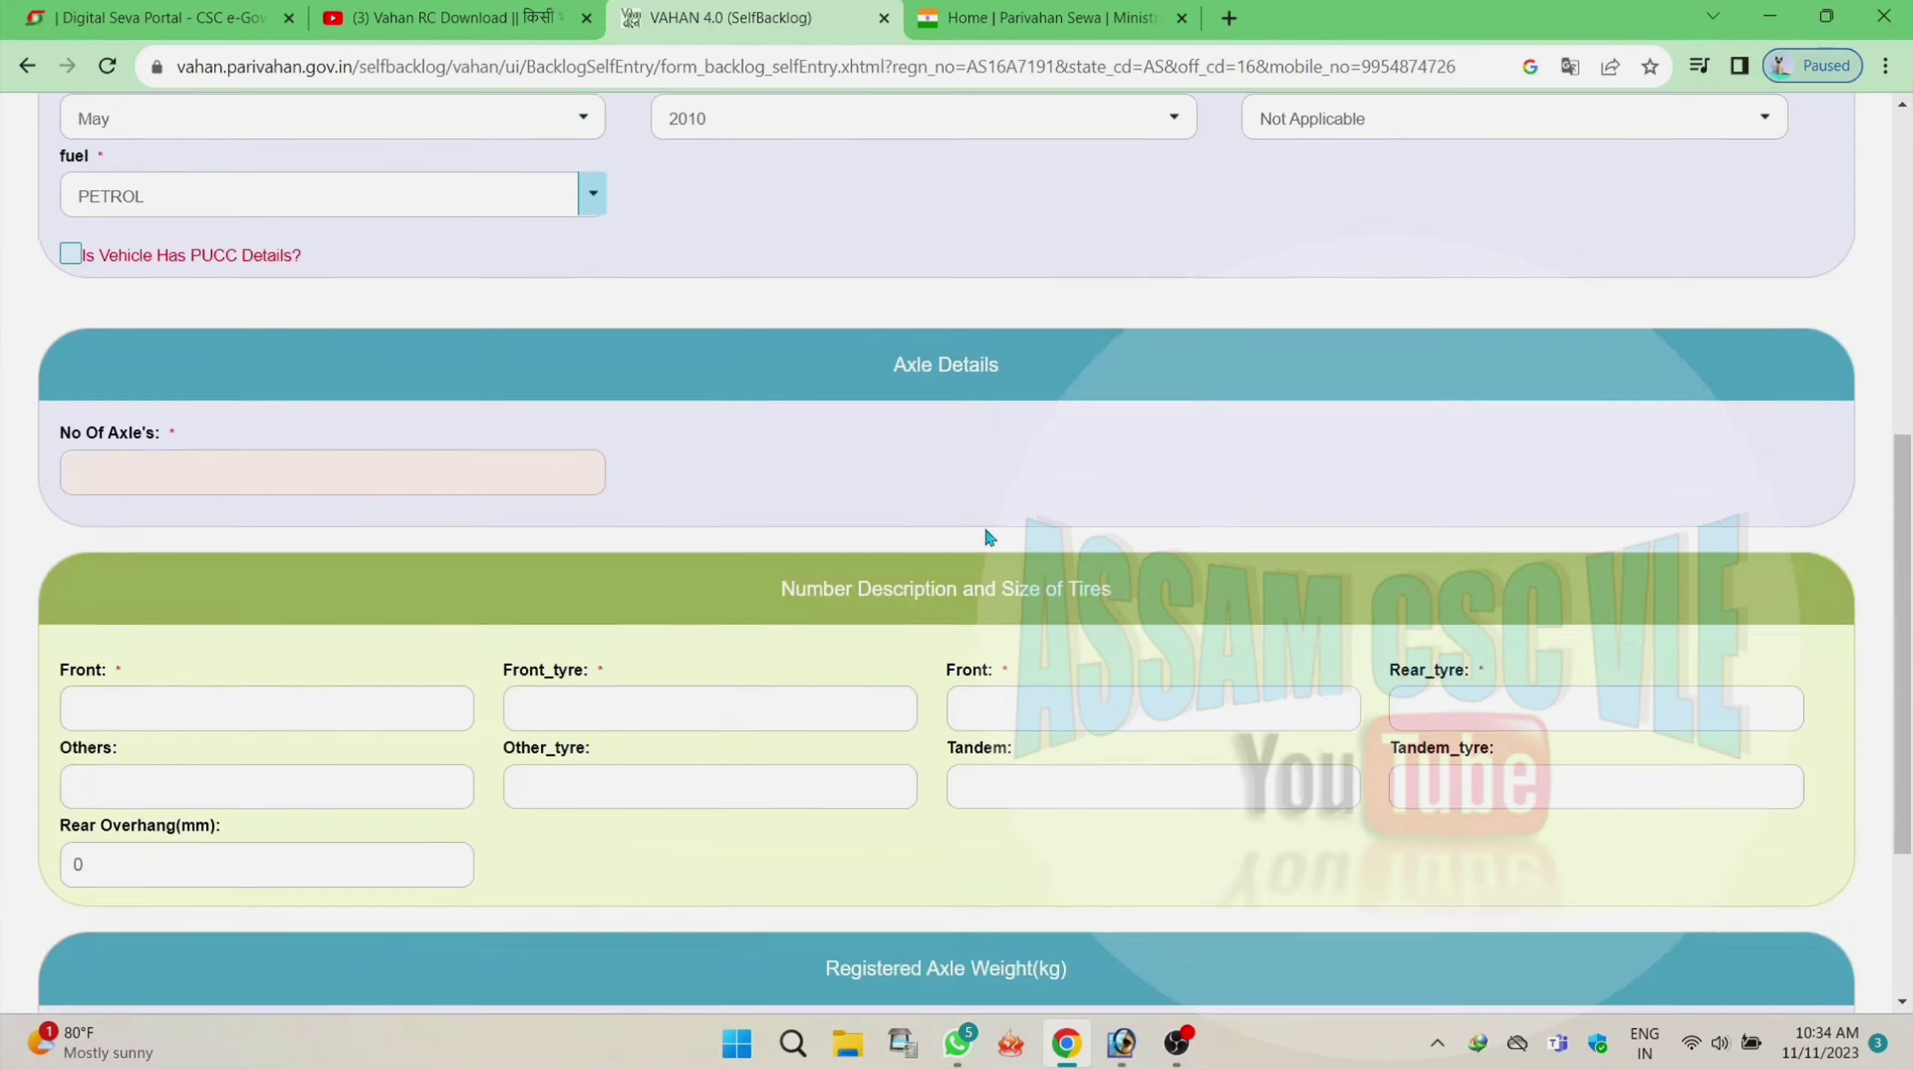
pyautogui.scroll(10, 609, 720)
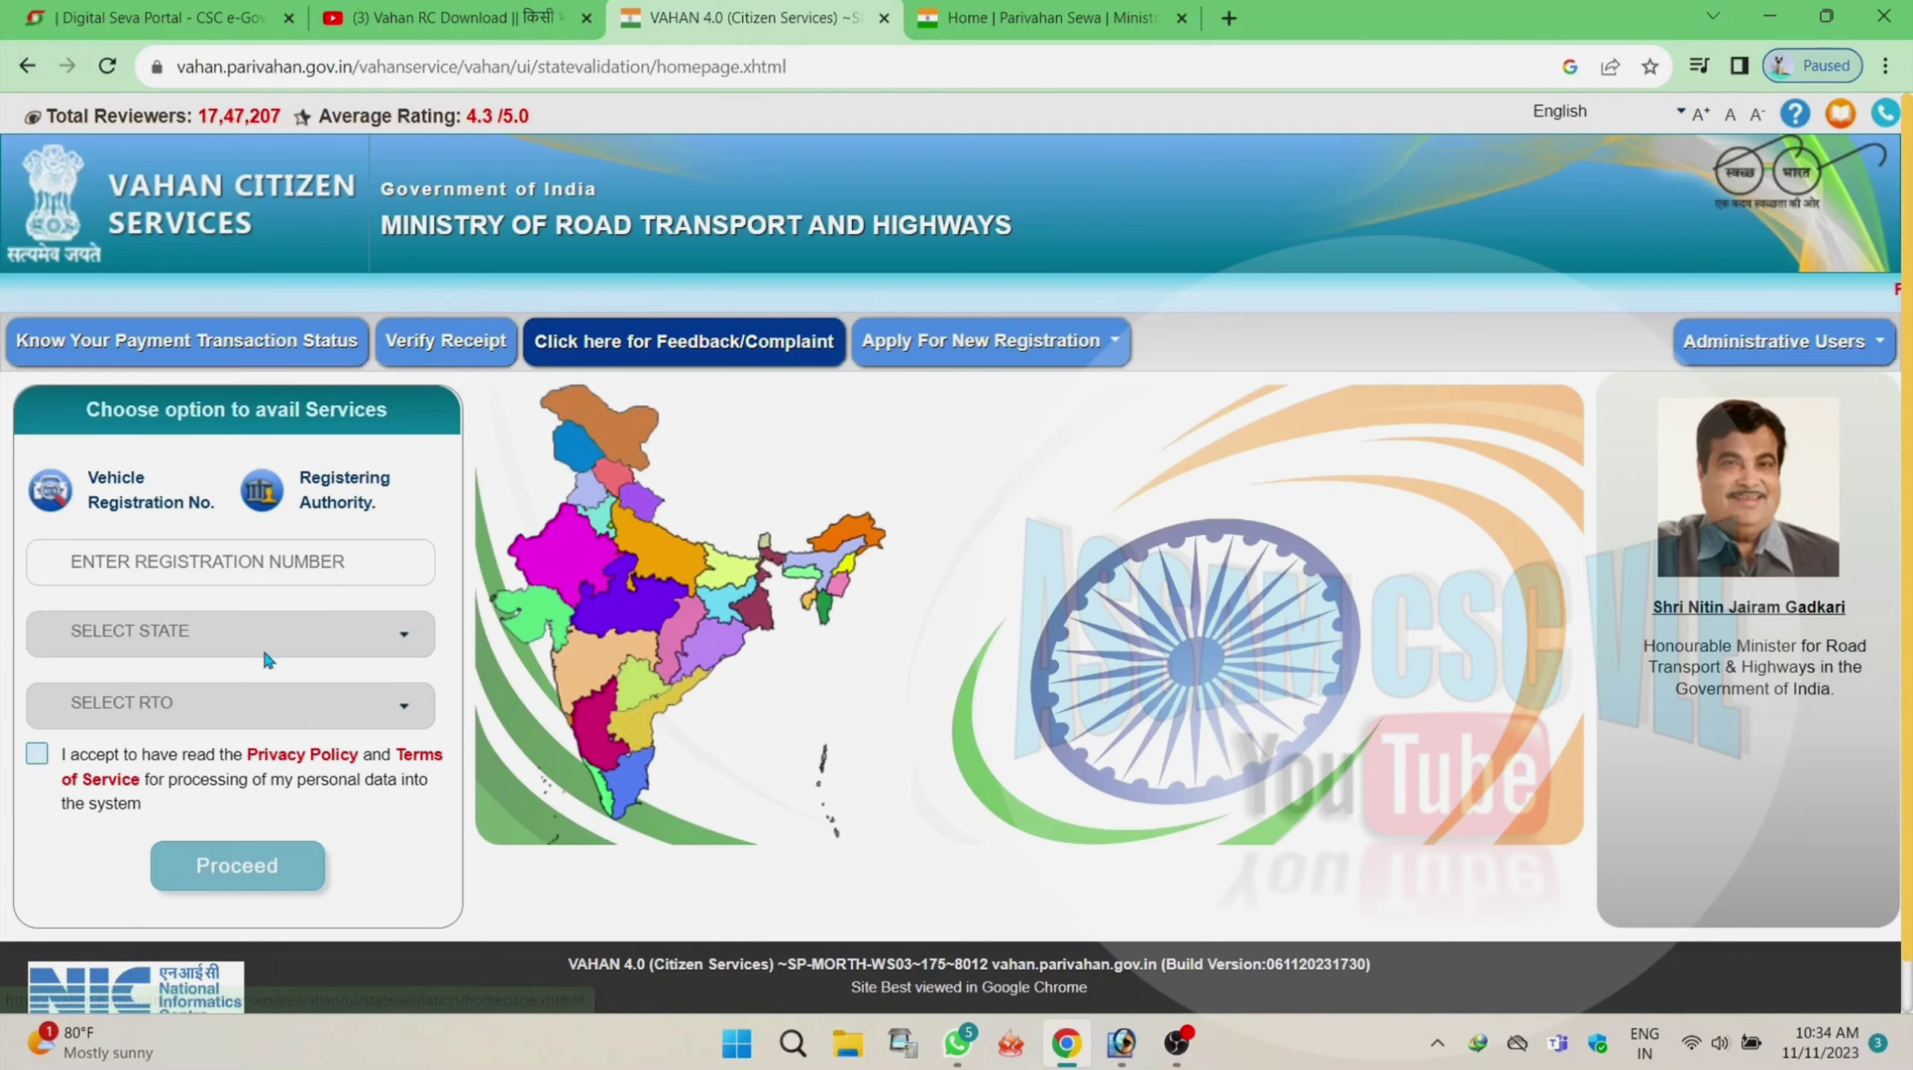